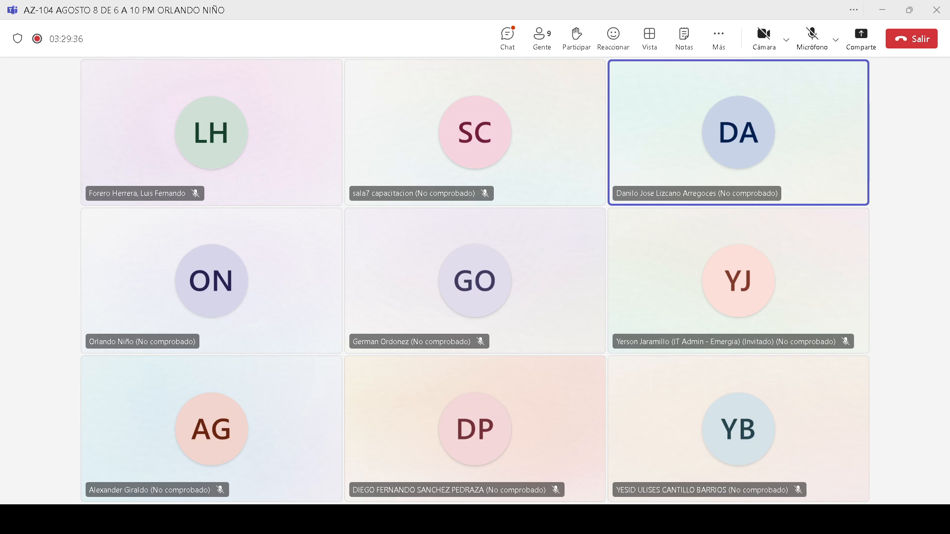
click(614, 436)
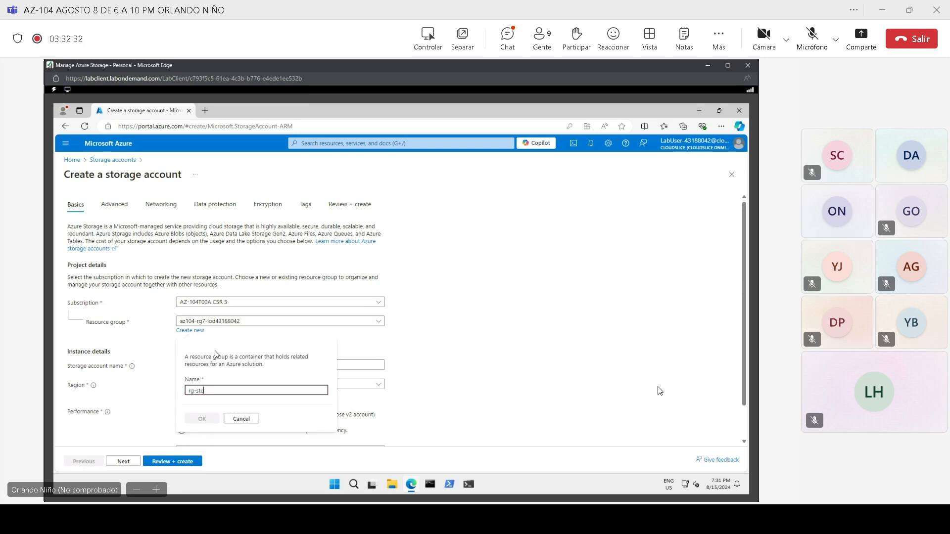
text(rage)
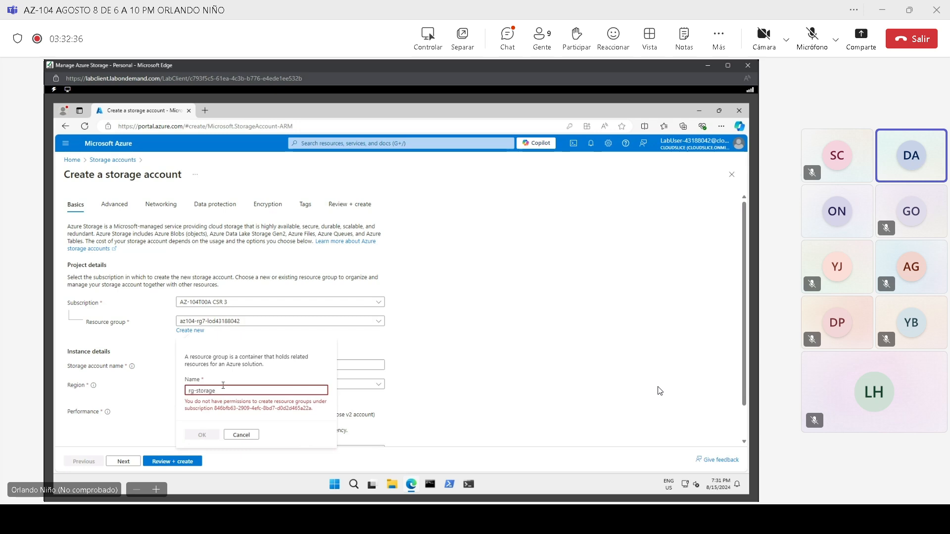
drag(214, 391, 156, 393)
text(storag)
key(BackSpace)
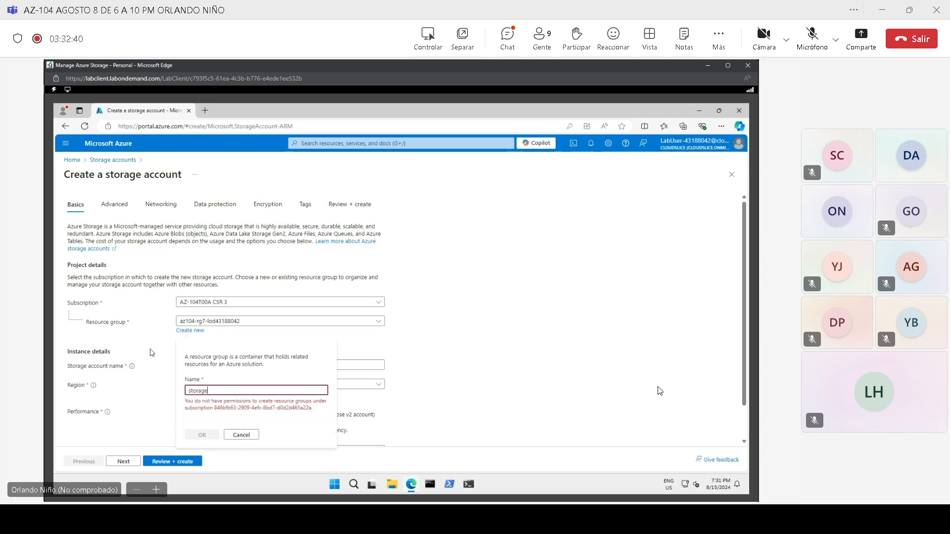
key(BackSpace)
key(BackSpace)
key(BackSpace)
key(BackSpace)
key(BackSpace)
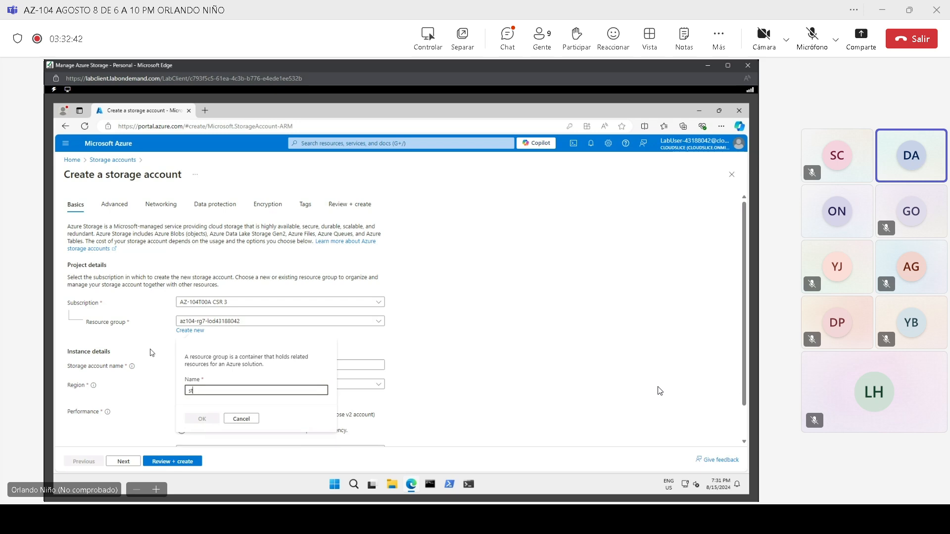
text(sq)
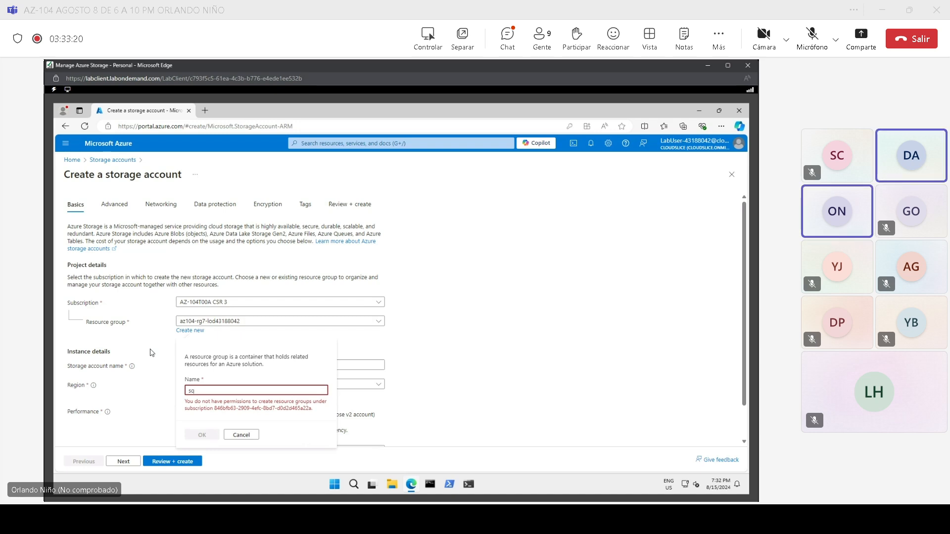
key(BackSpace)
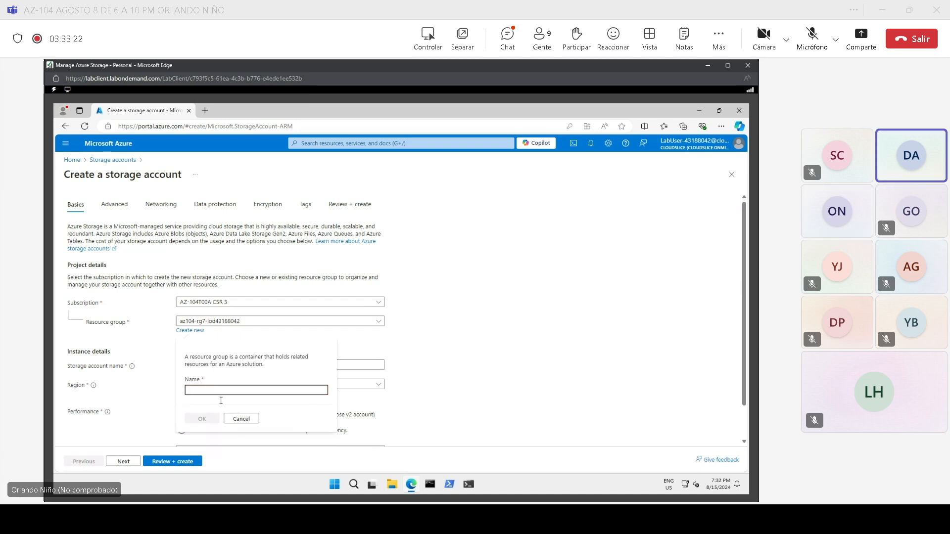
click(241, 419)
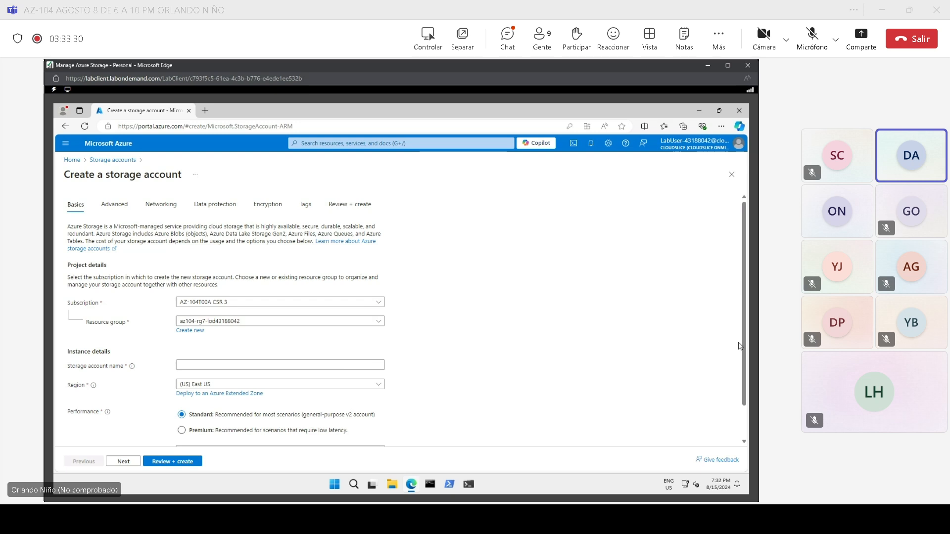
Choose (US) East US as the region of the new storage account.
mouse_move(745, 339)
mouse_down()
mouse_move(745, 381)
mouse_move(745, 351)
mouse_up()
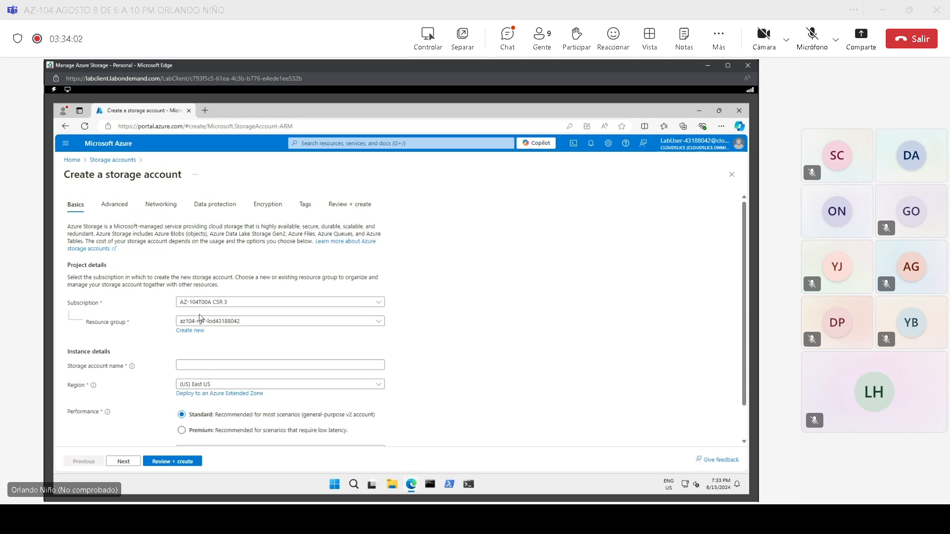
click(196, 385)
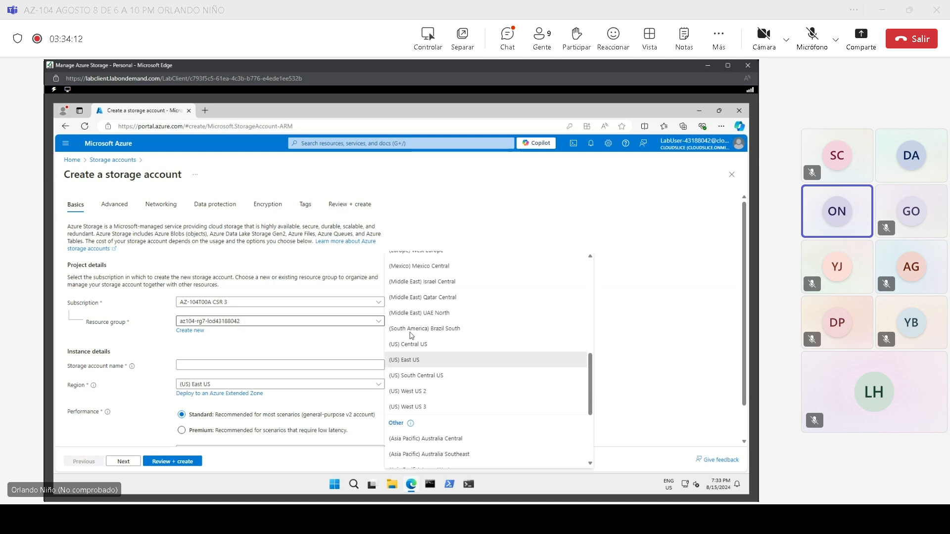
click(420, 364)
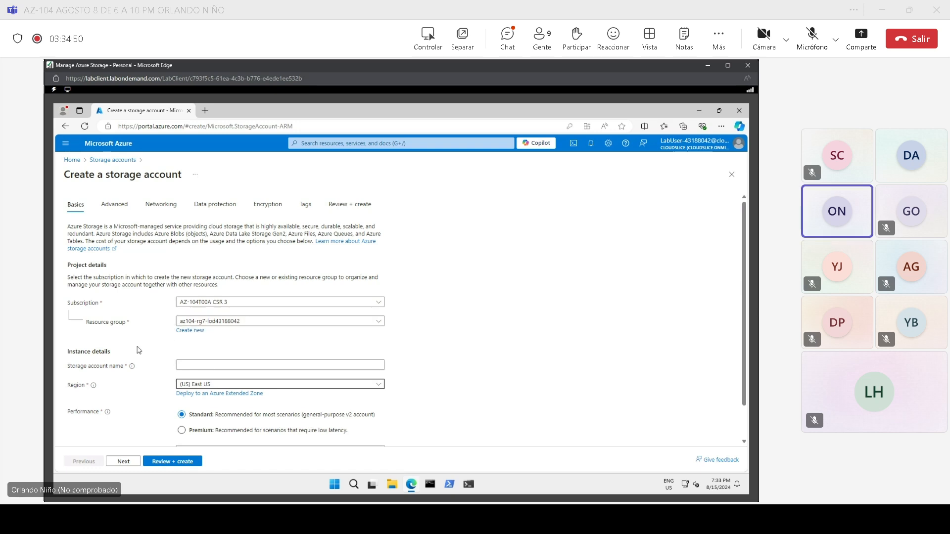
Enter staz10407ontr45 as the storage account name.
click(187, 365)
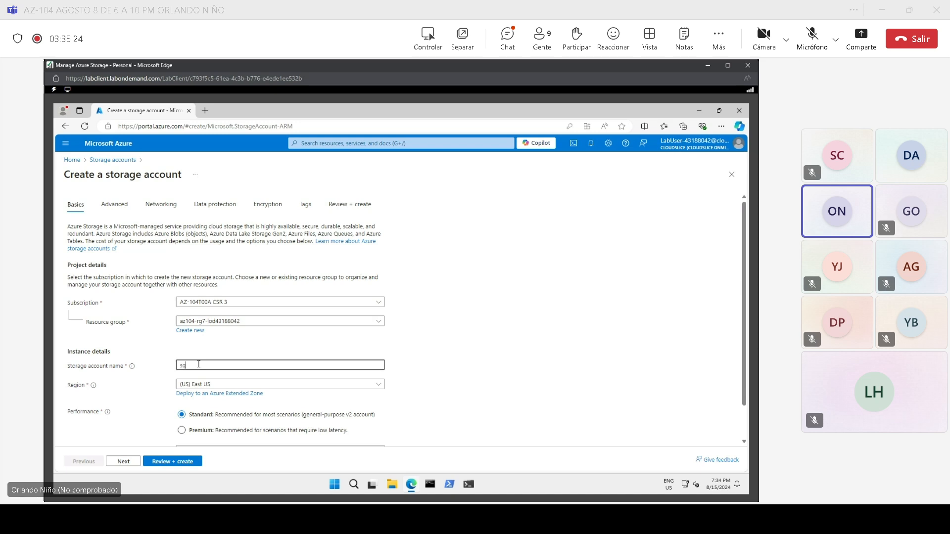
key(BackSpace)
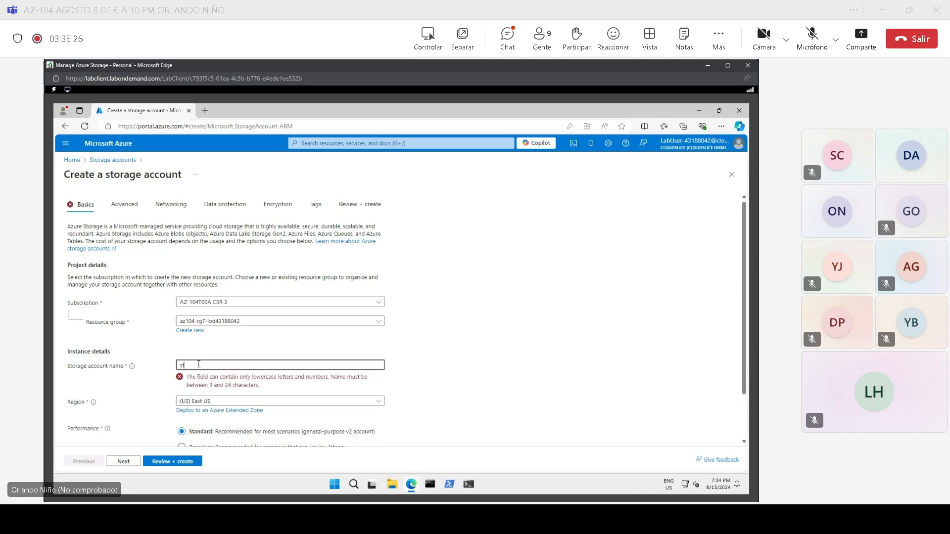
text(taz)
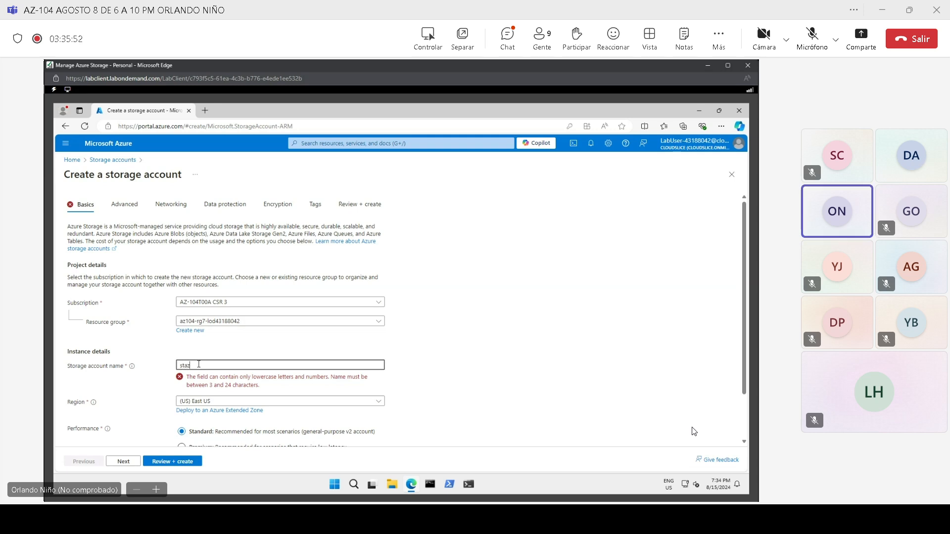
click(649, 36)
click(683, 164)
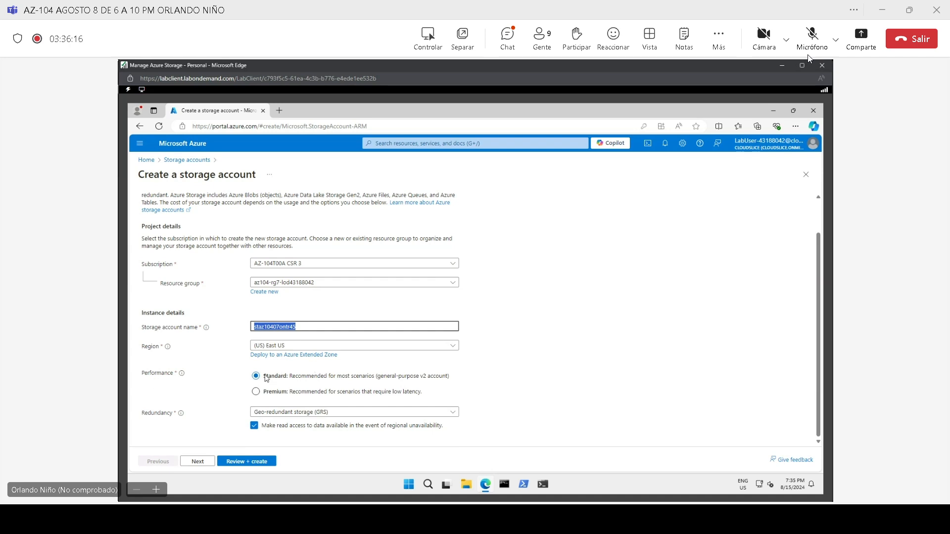
Switch the storage account's performance to Premium and view the available premium account types.
click(267, 379)
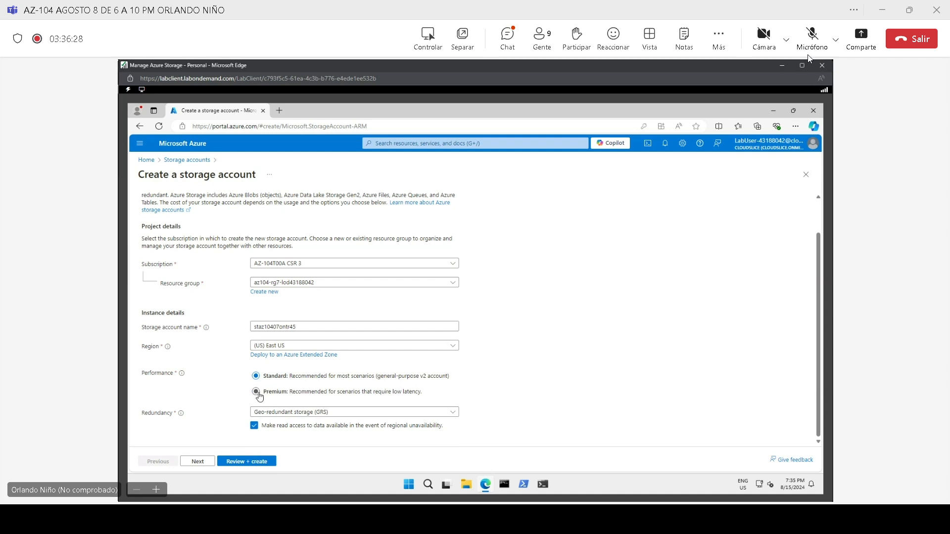
click(255, 391)
click(284, 413)
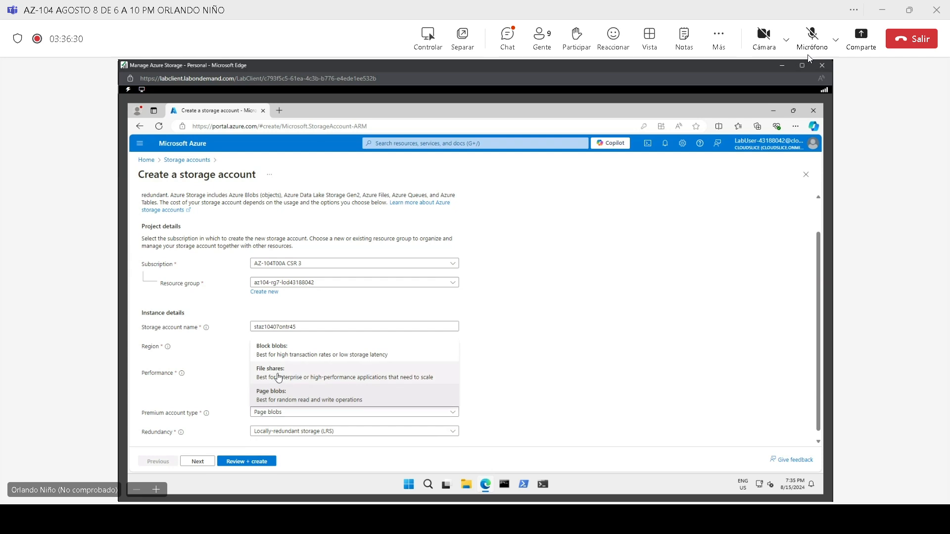
click(208, 373)
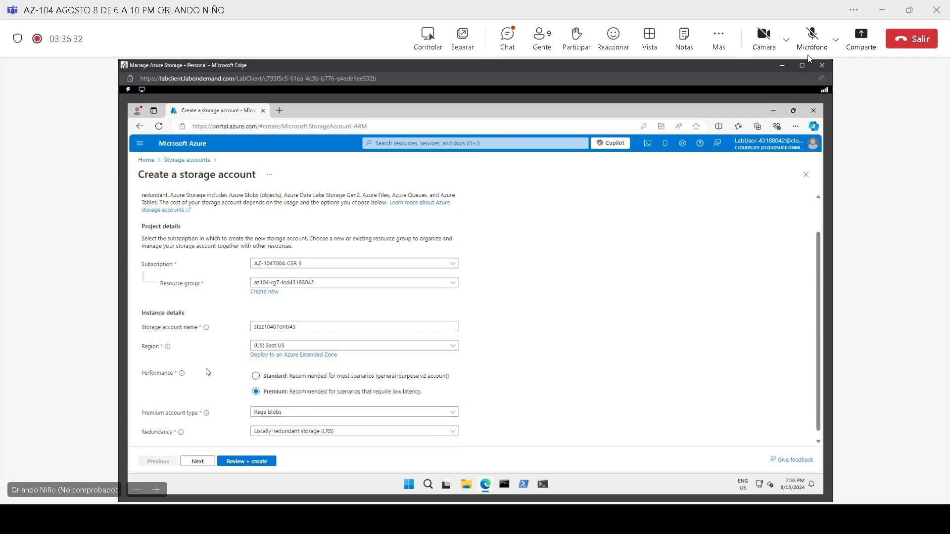
Set the performance to Standard and the redundancy to Locally-redundant storage (LRS).
click(255, 376)
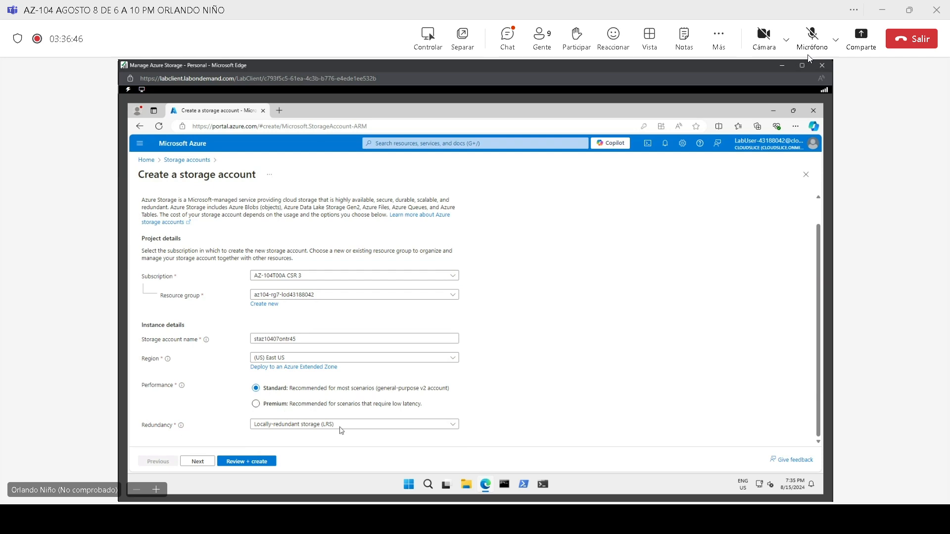
click(340, 427)
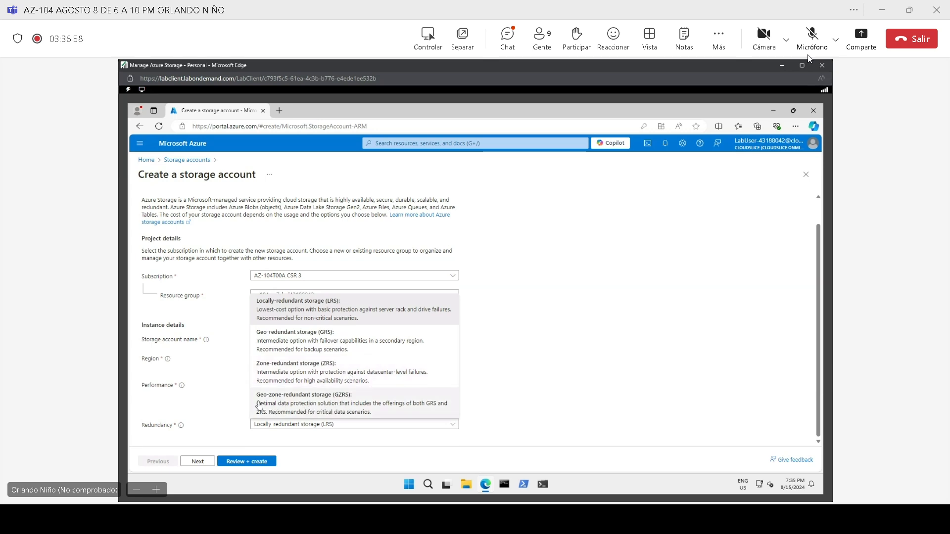
click(257, 314)
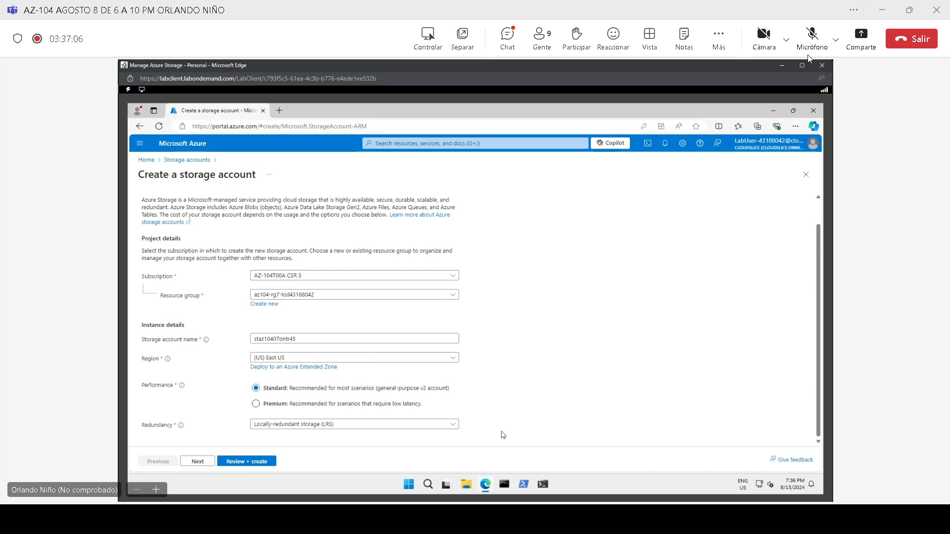
Open the advanced settings and examine the security section, including the minimum TLS version.
scroll(578, 250, up, 1)
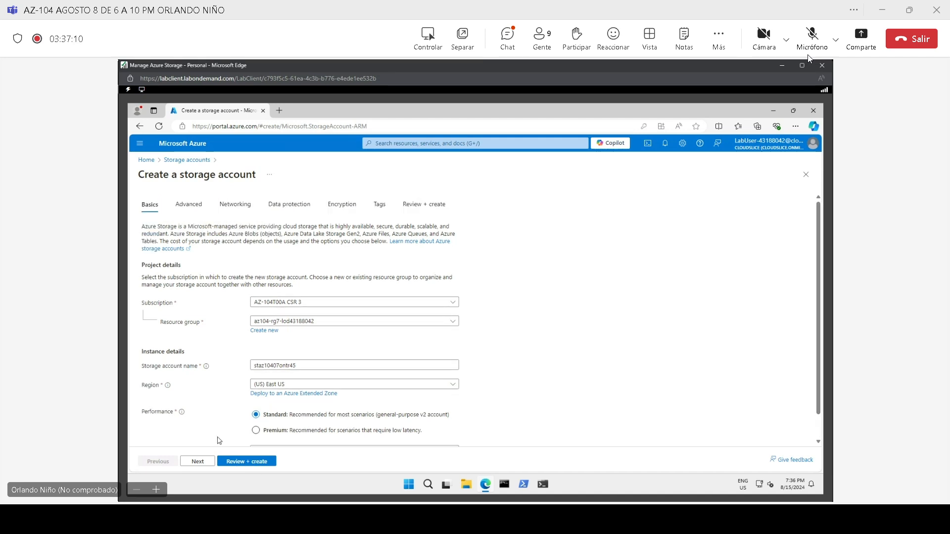
click(191, 207)
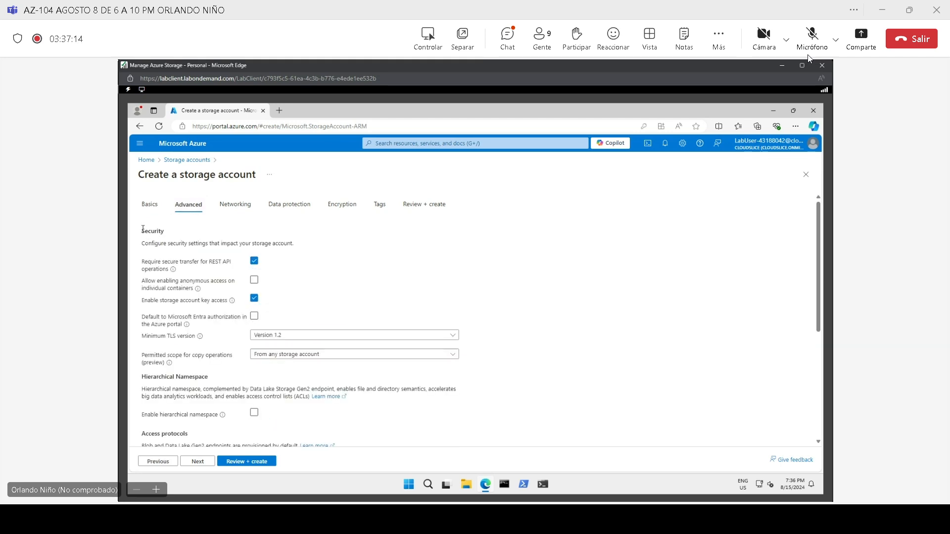
drag(143, 229, 199, 234)
drag(142, 339, 194, 342)
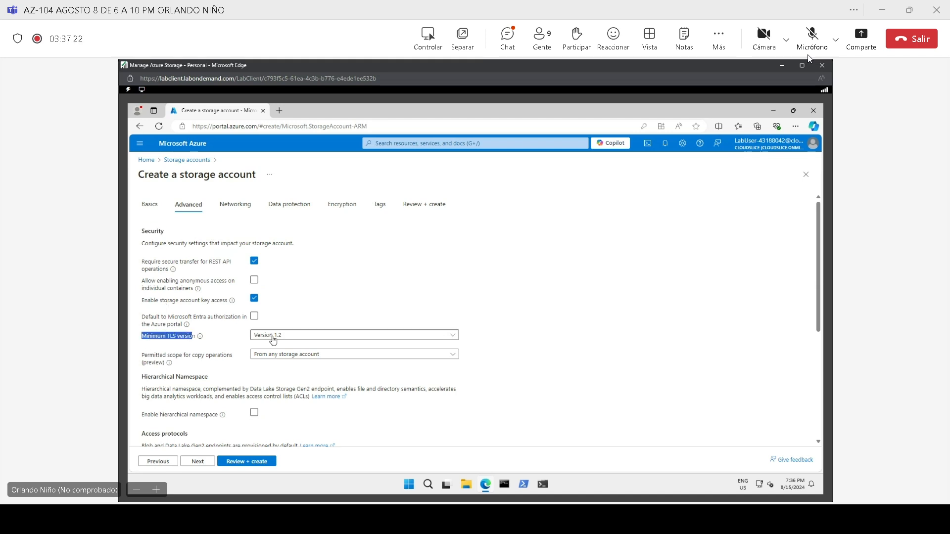
click(273, 338)
click(273, 337)
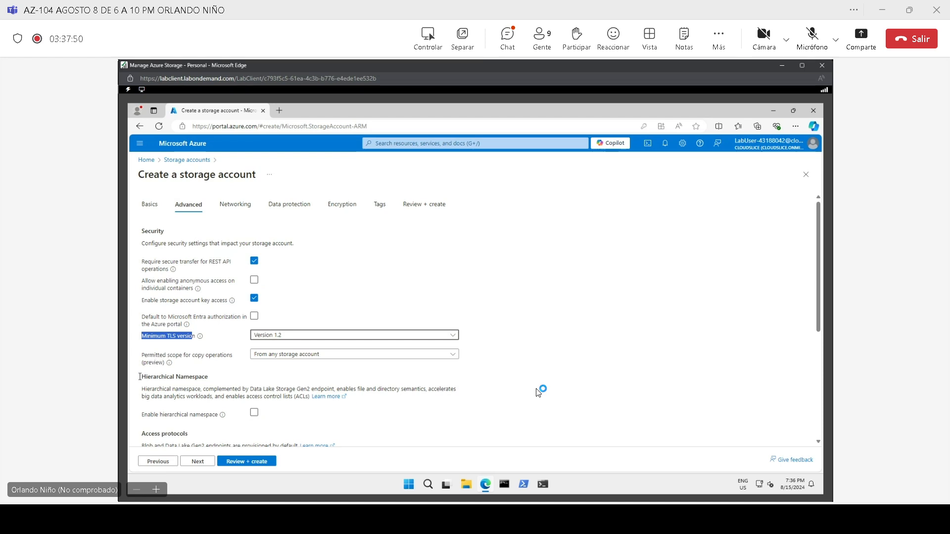
Enable the hierarchical namespace, read its Data Lake Storage Gen2 description, and disable it again.
drag(140, 377, 213, 385)
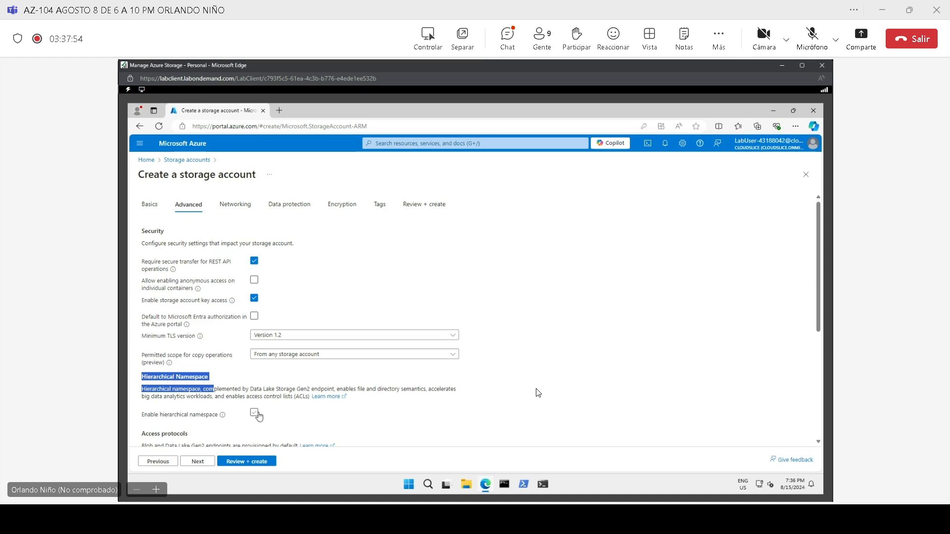
click(254, 413)
drag(251, 389, 311, 389)
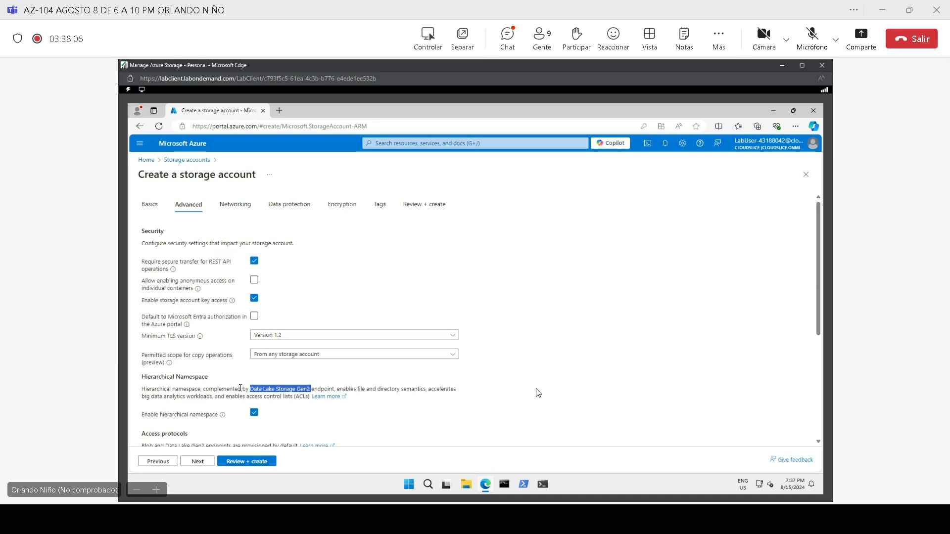
drag(241, 389, 335, 389)
drag(205, 388, 341, 388)
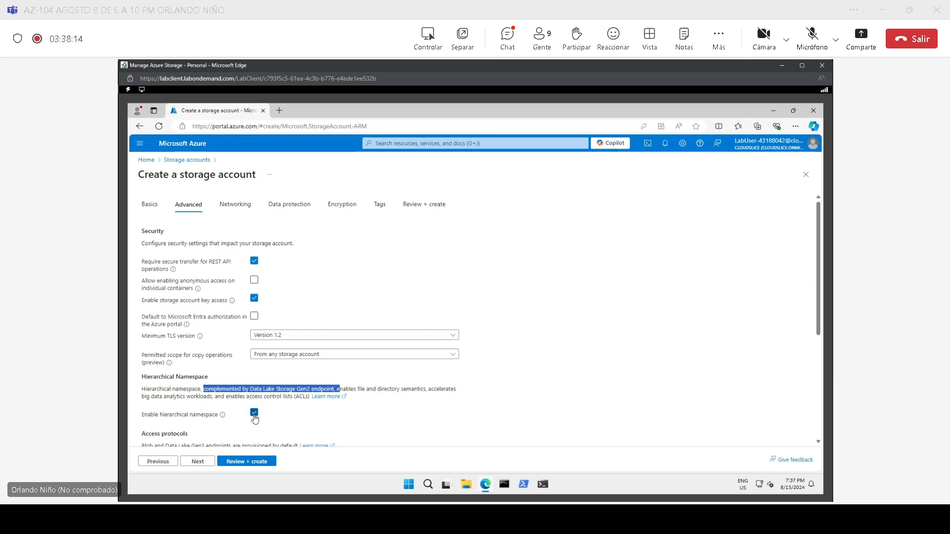
click(255, 415)
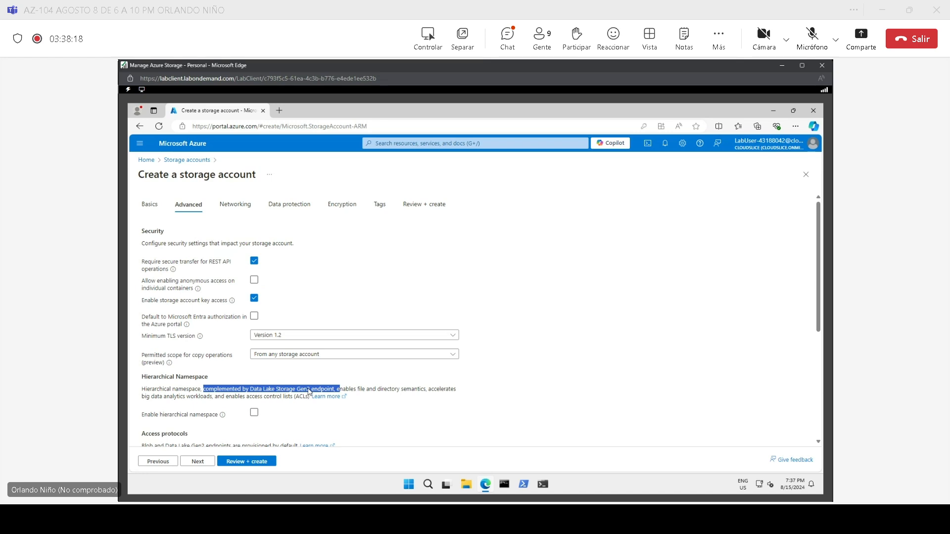
click(284, 415)
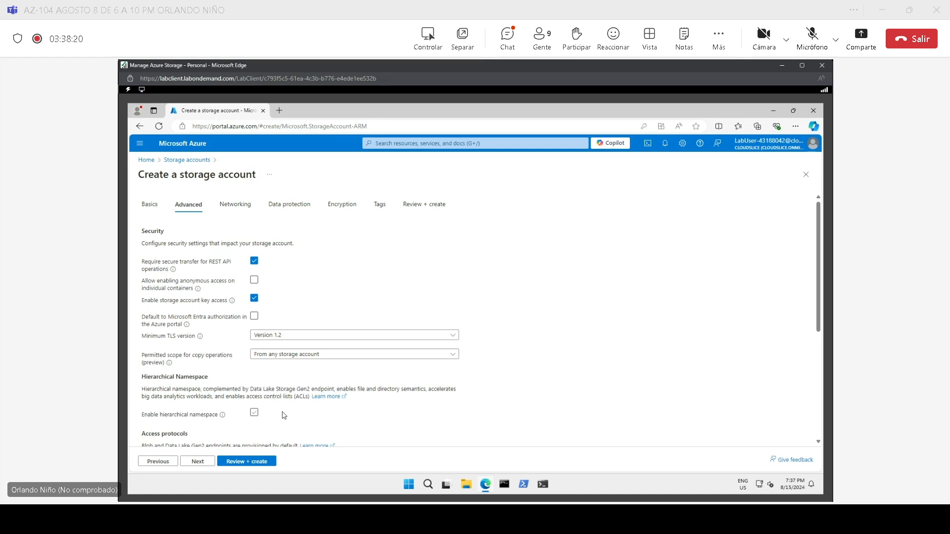
Examine the Blob storage cross-tenant replication and access tier options, keeping the Hot tier, and the Azure Files large file shares setting.
scroll(284, 415, down, 2)
scroll(284, 415, down, 3)
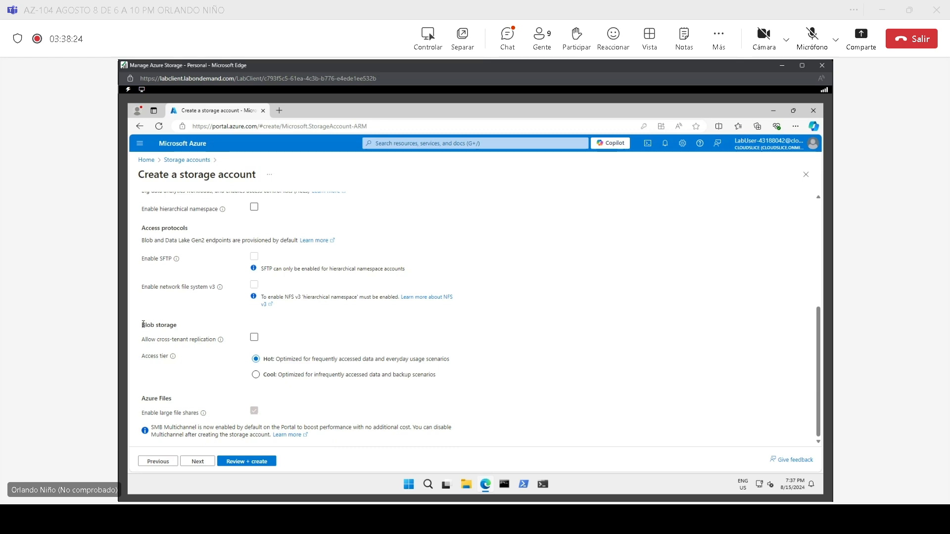
drag(142, 325, 204, 333)
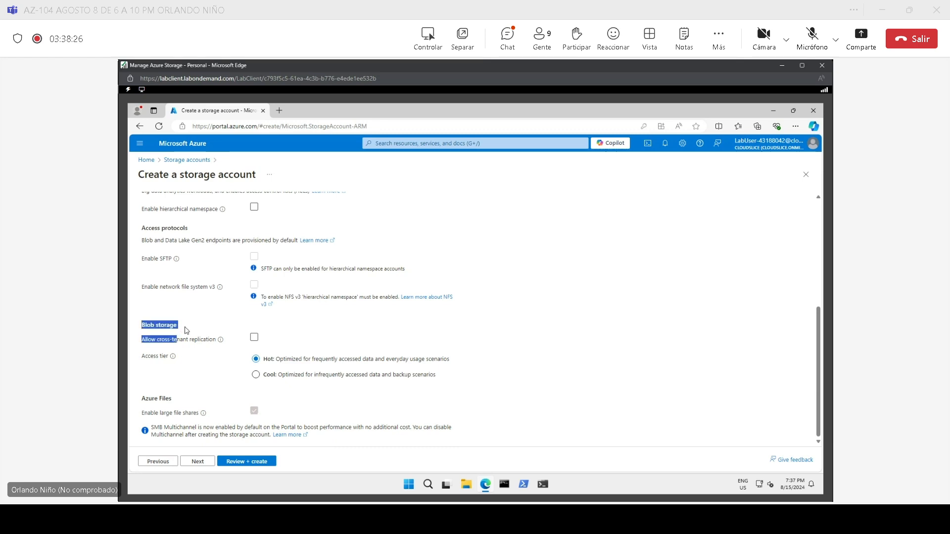
click(148, 327)
drag(146, 339, 196, 340)
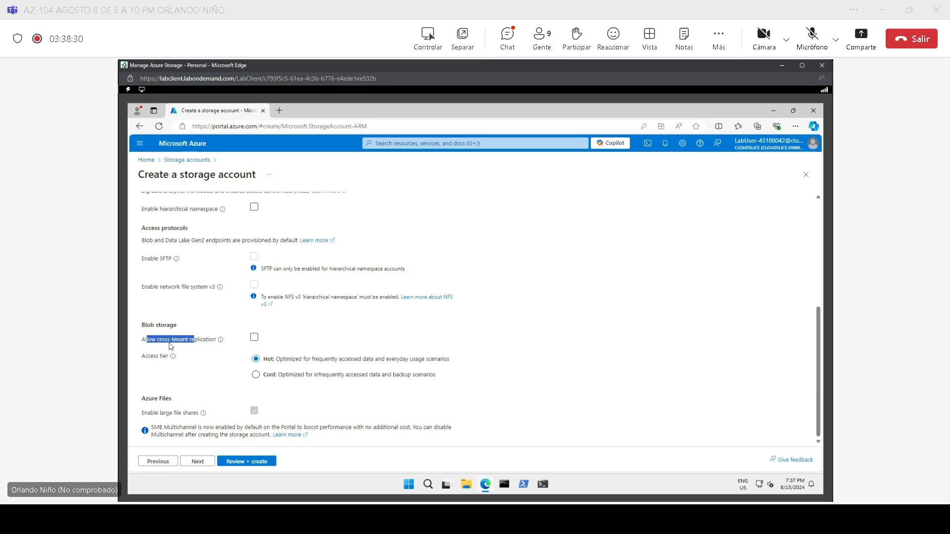
drag(142, 357, 165, 360)
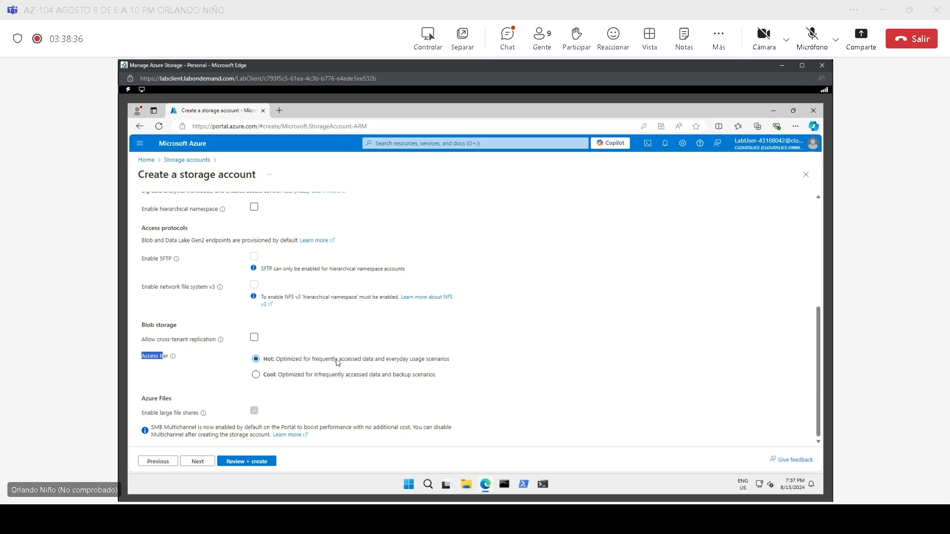
click(256, 358)
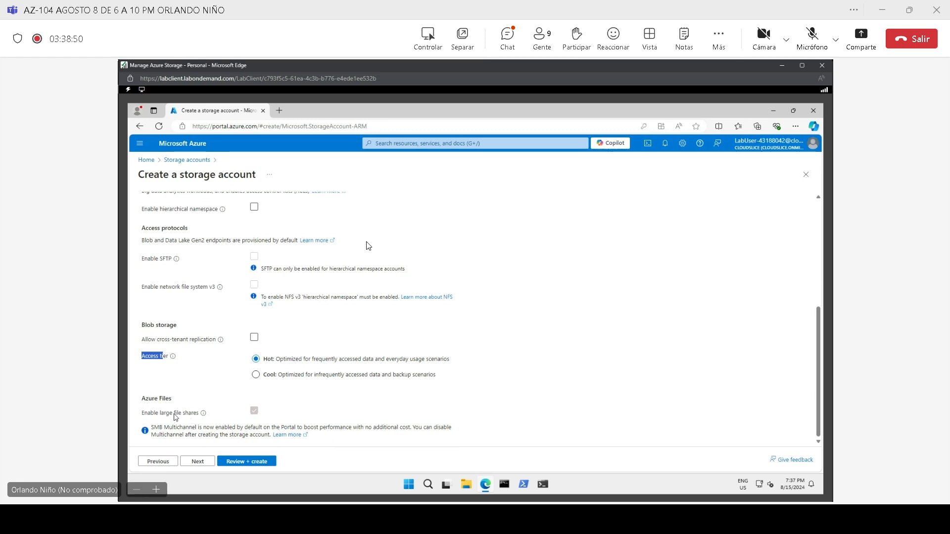
drag(175, 413, 199, 413)
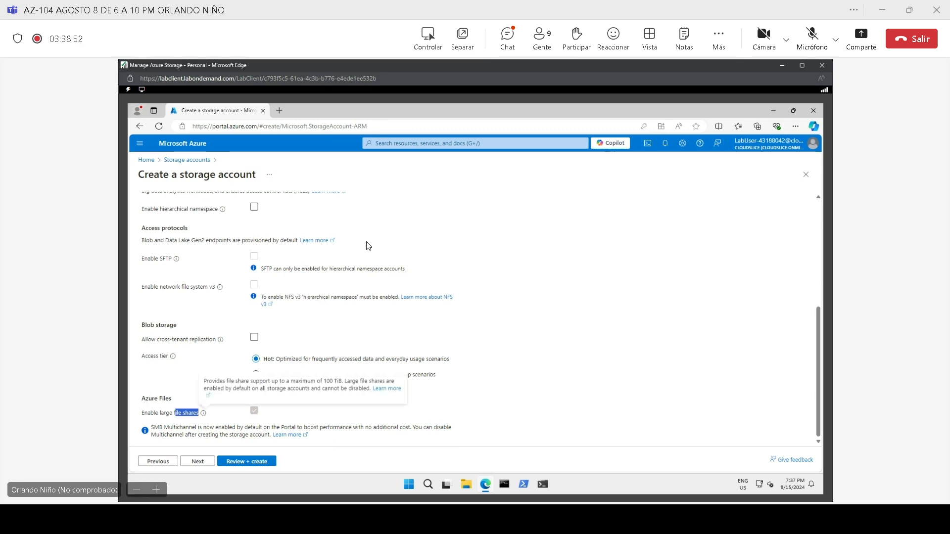
Open the networking settings and examine the network access, IP address and routing preference options.
scroll(820, 212, up, 5)
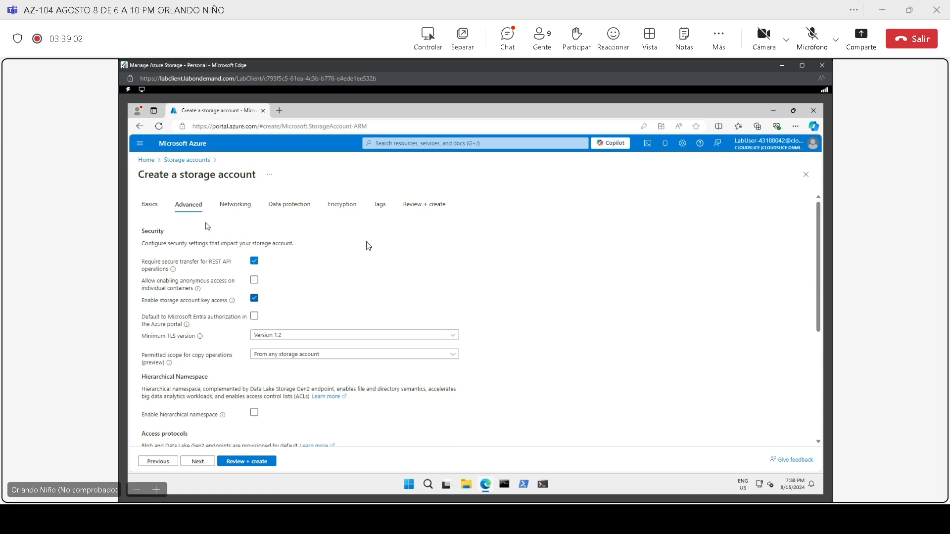
click(233, 206)
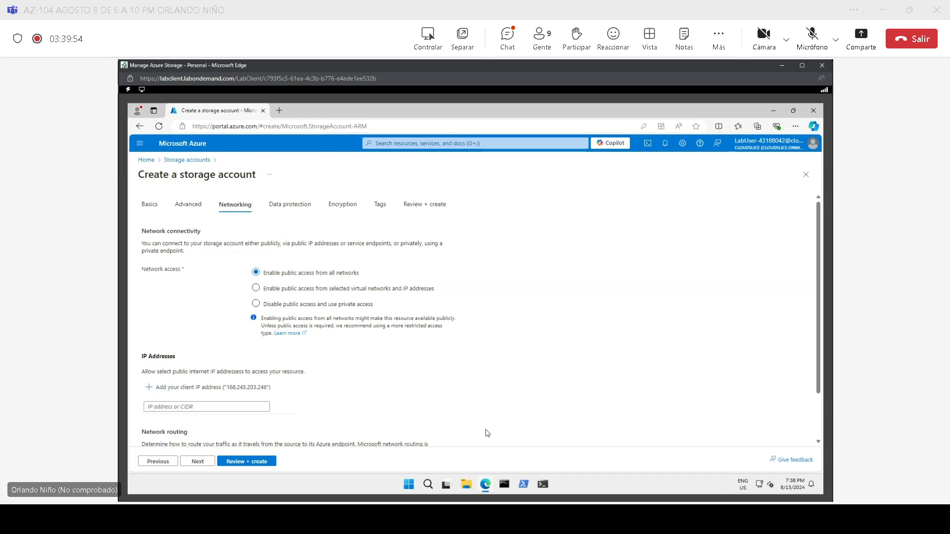
click(409, 484)
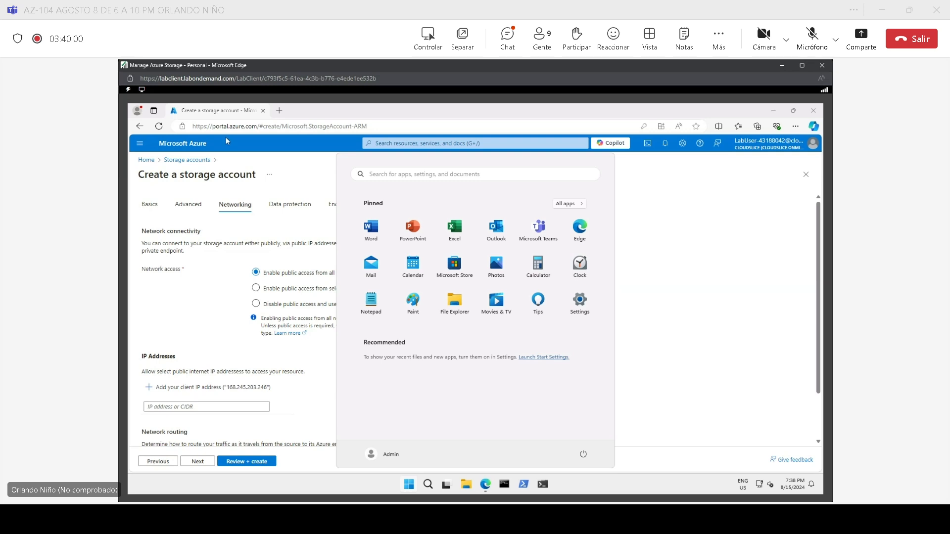
click(261, 141)
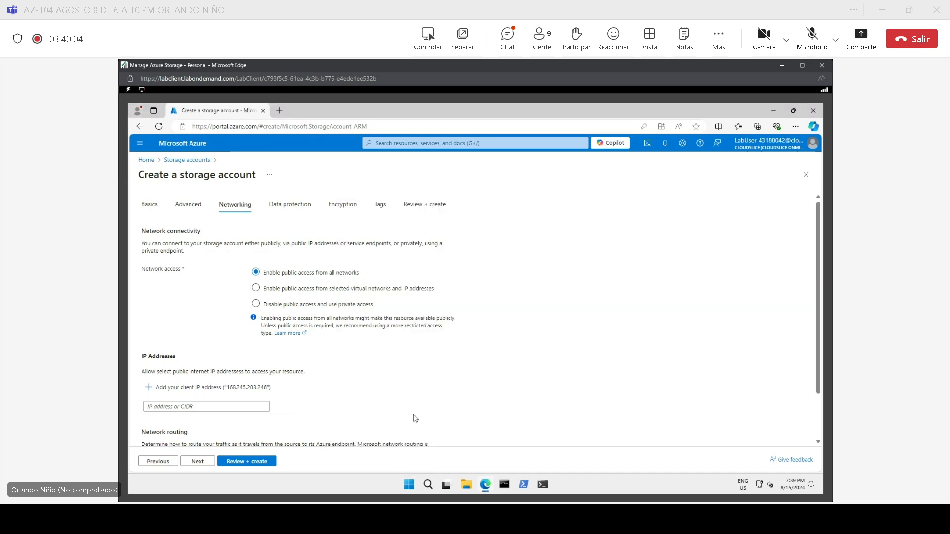
scroll(419, 421, down, 1)
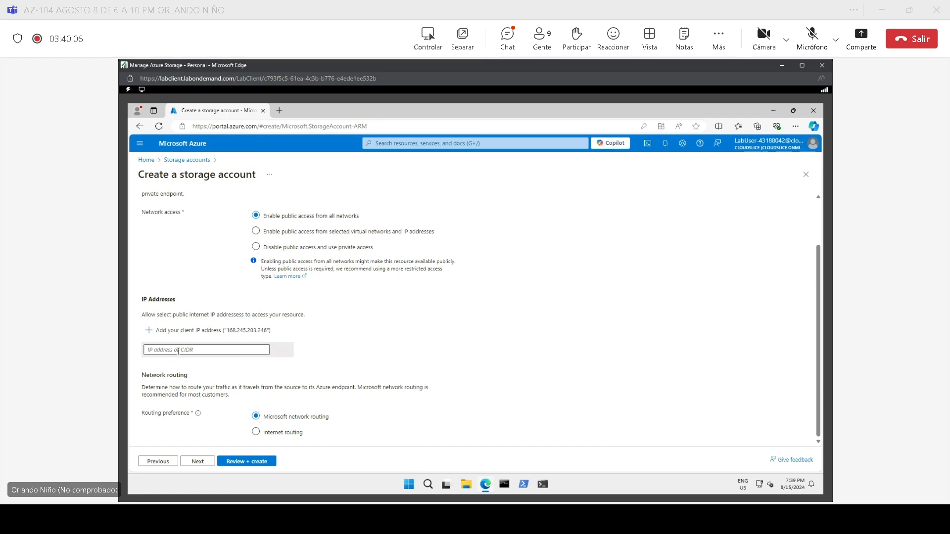
click(204, 351)
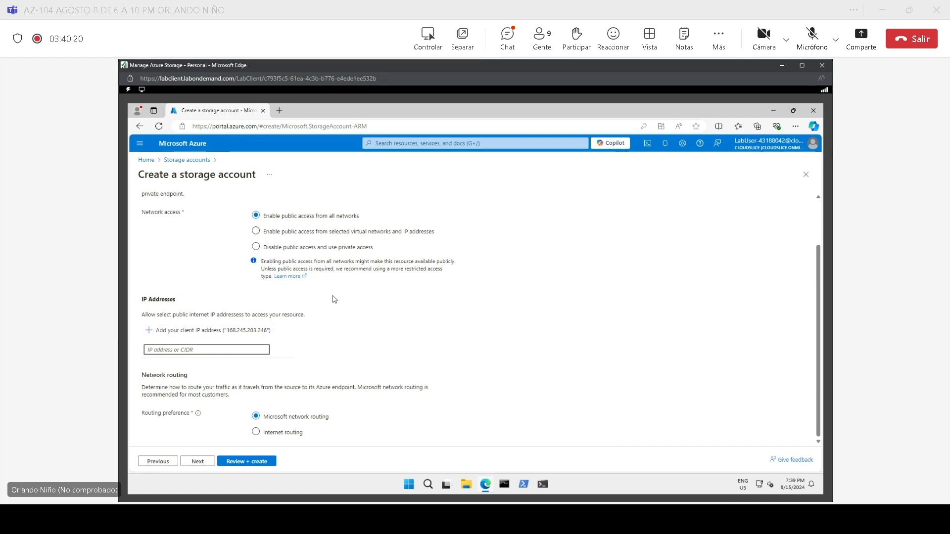
scroll(818, 214, up, 2)
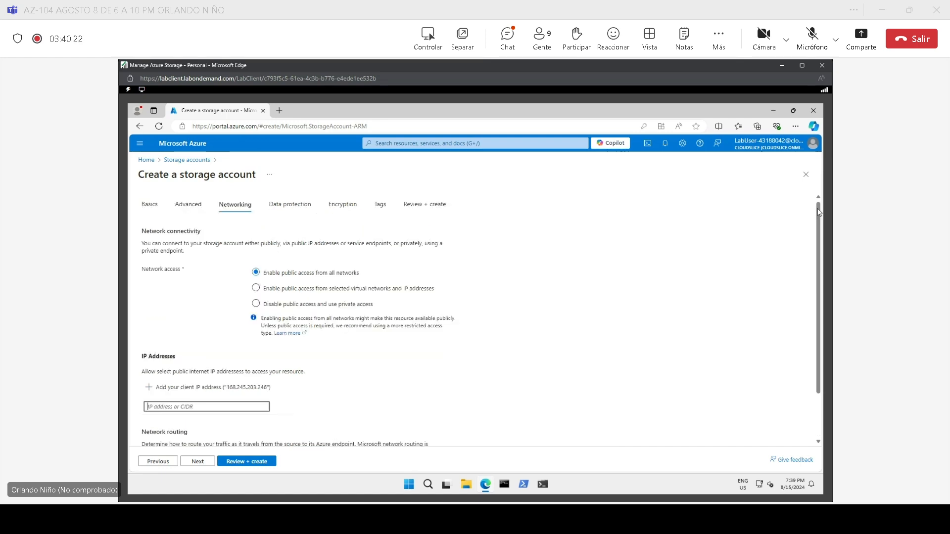
Open the data protection settings and examine the recovery options for point-in-time restore and soft delete of blobs, containers and file shares.
click(305, 204)
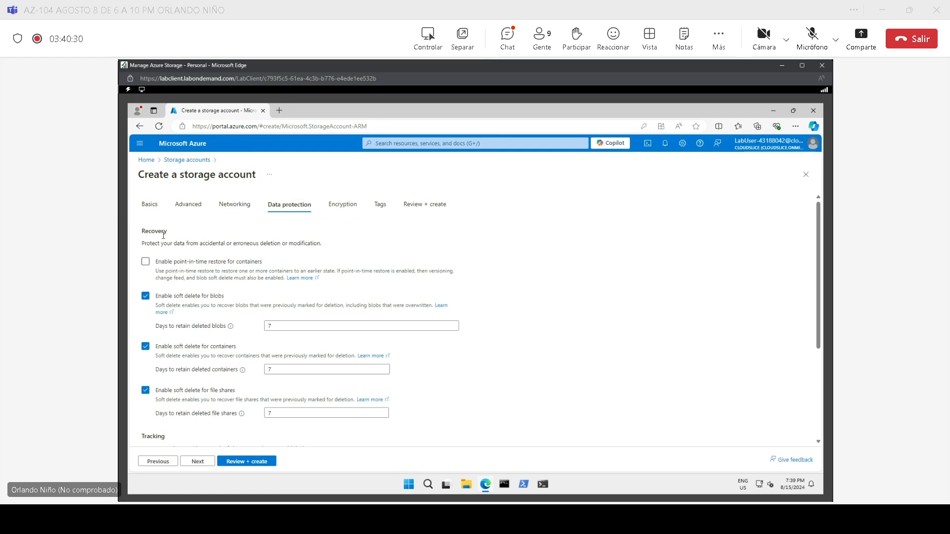
drag(163, 236, 171, 244)
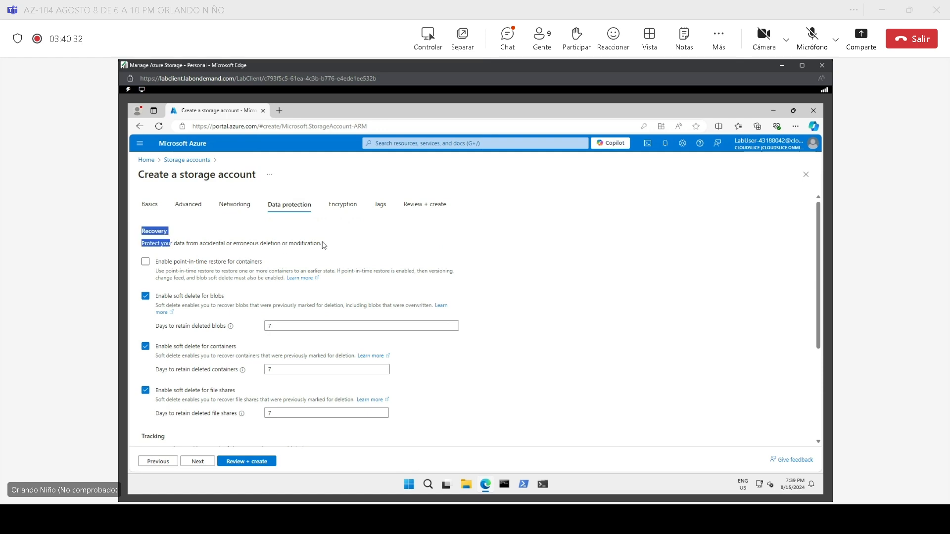
drag(323, 243, 256, 263)
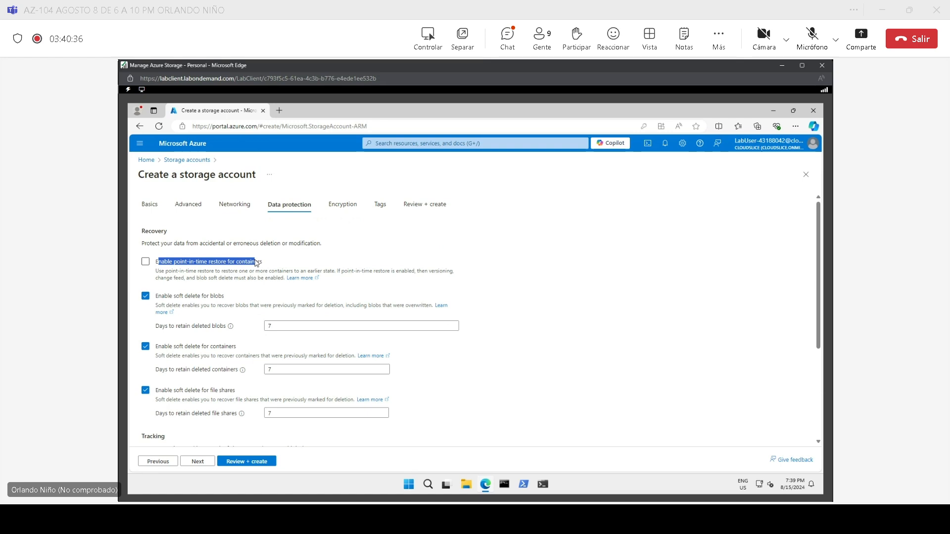
click(234, 275)
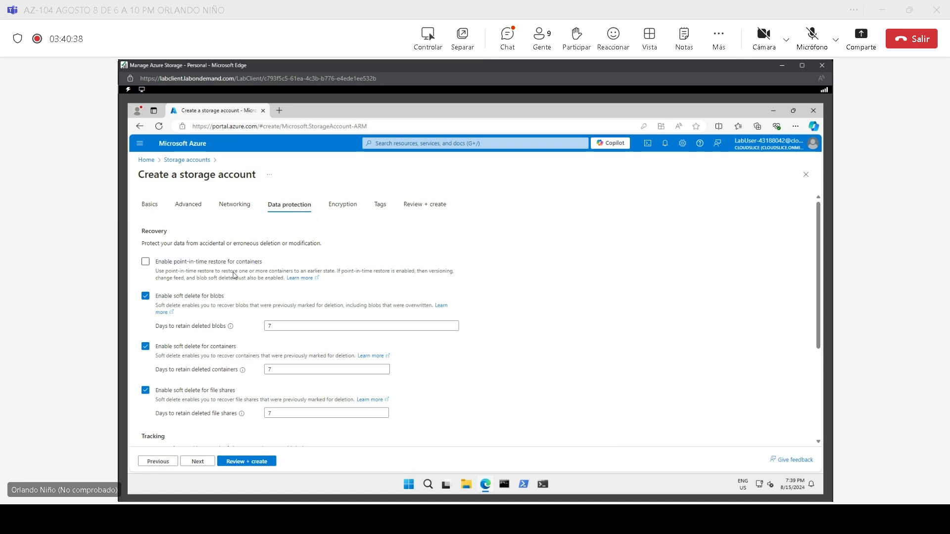
drag(174, 264, 282, 264)
click(271, 266)
drag(174, 296, 227, 296)
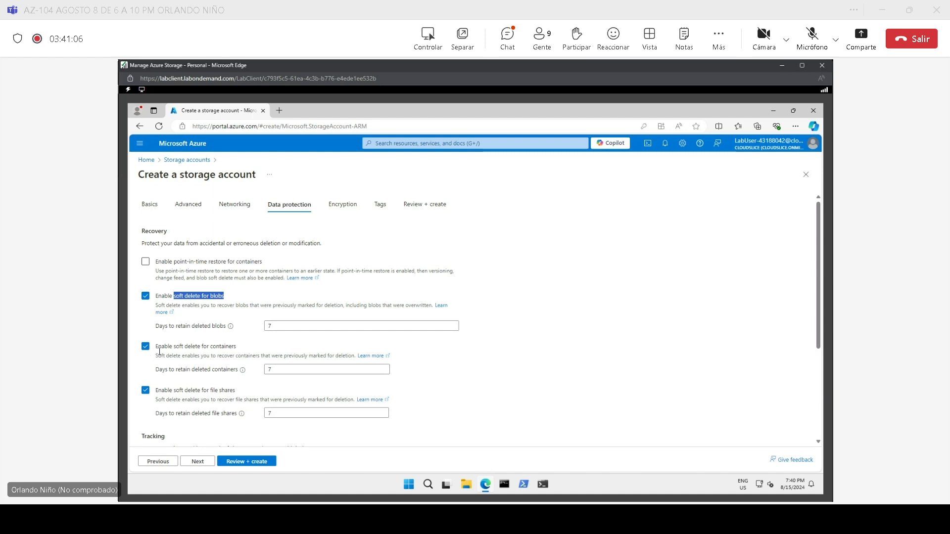
drag(159, 348, 229, 352)
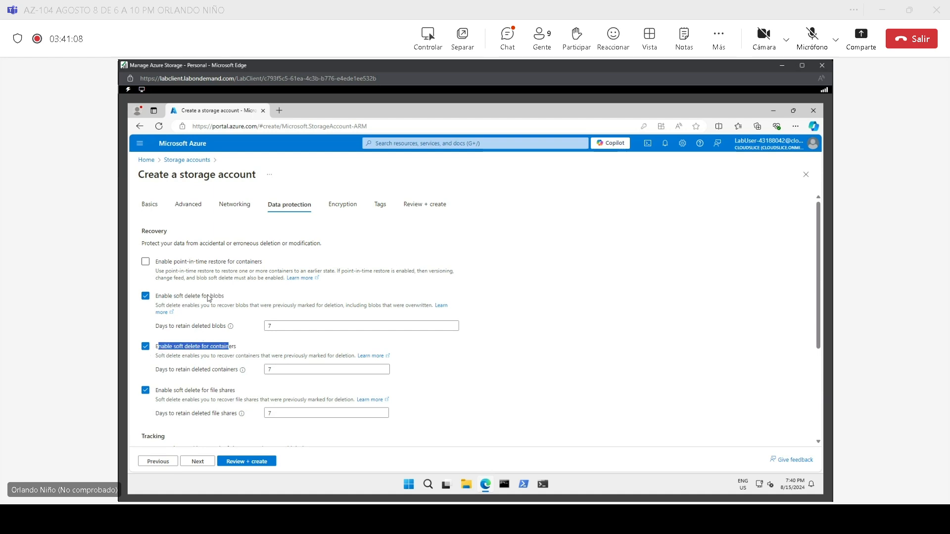
drag(196, 297, 258, 298)
drag(192, 347, 236, 348)
drag(191, 391, 238, 391)
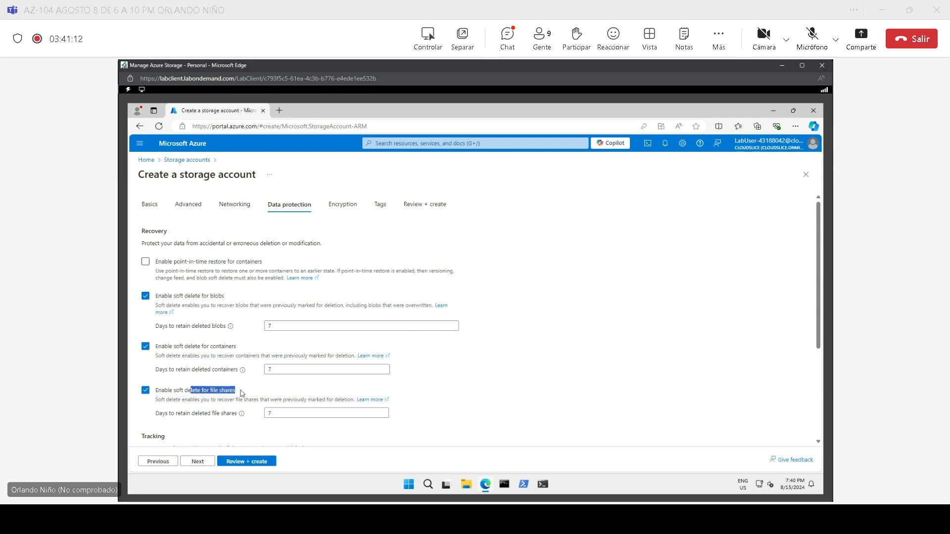
Examine the tracking options for blob versioning and the access control option for version-level immutability support.
scroll(183, 428, down, 3)
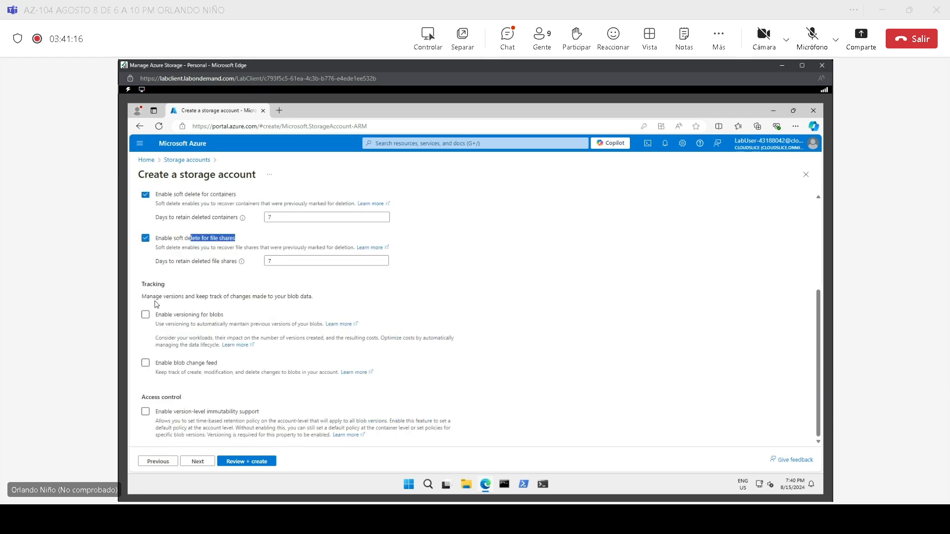
drag(142, 285, 163, 287)
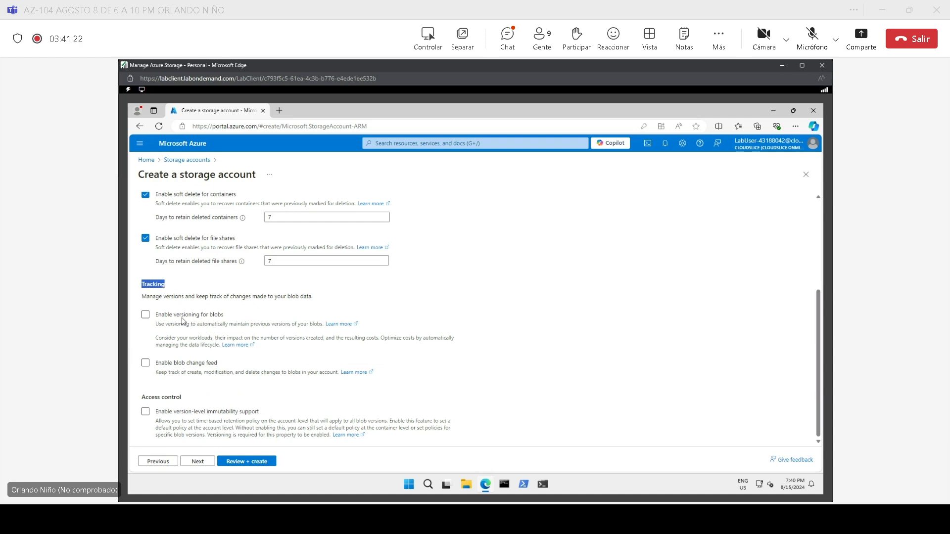
drag(172, 316, 223, 316)
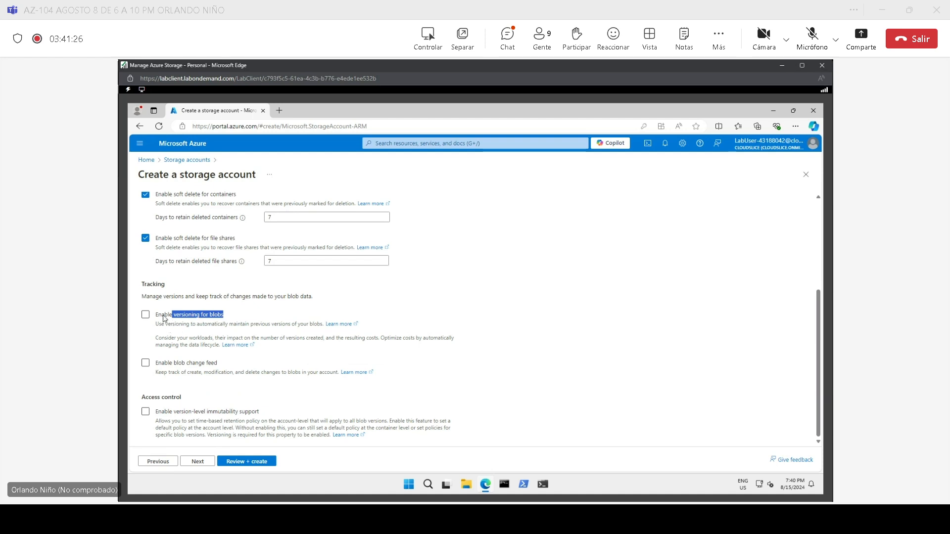
drag(159, 317, 223, 319)
drag(167, 415, 277, 421)
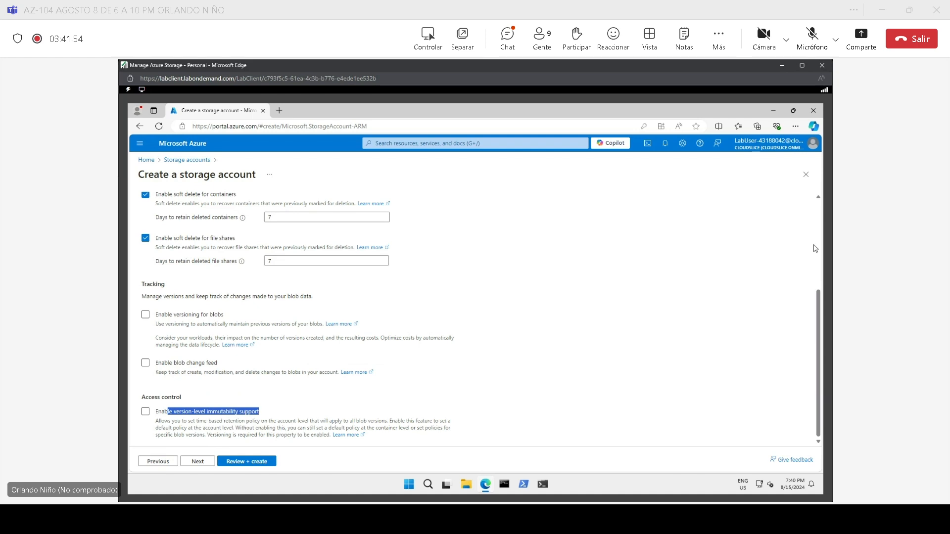
click(821, 227)
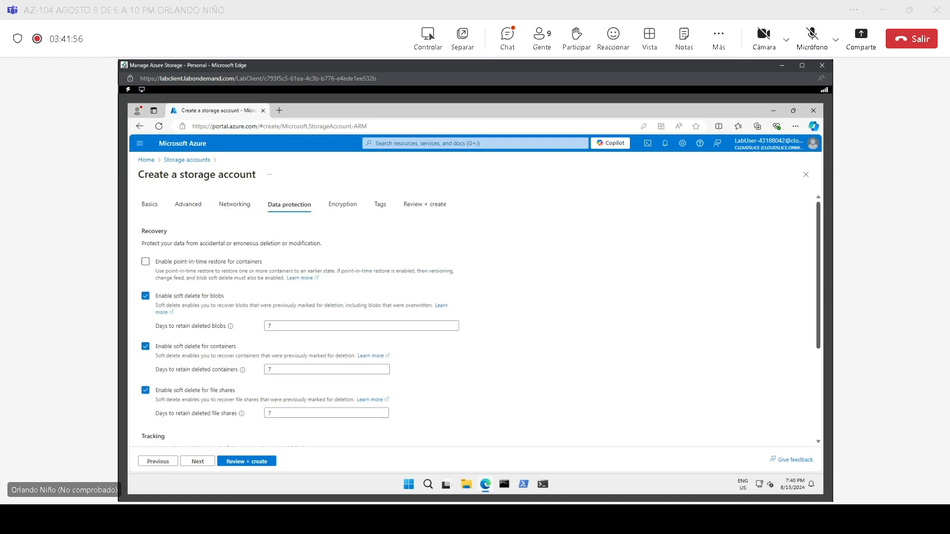
Try customer-managed keys (CMK) with the key vault store type in the encryption settings, and switch back to Microsoft-managed keys (MMK).
click(340, 210)
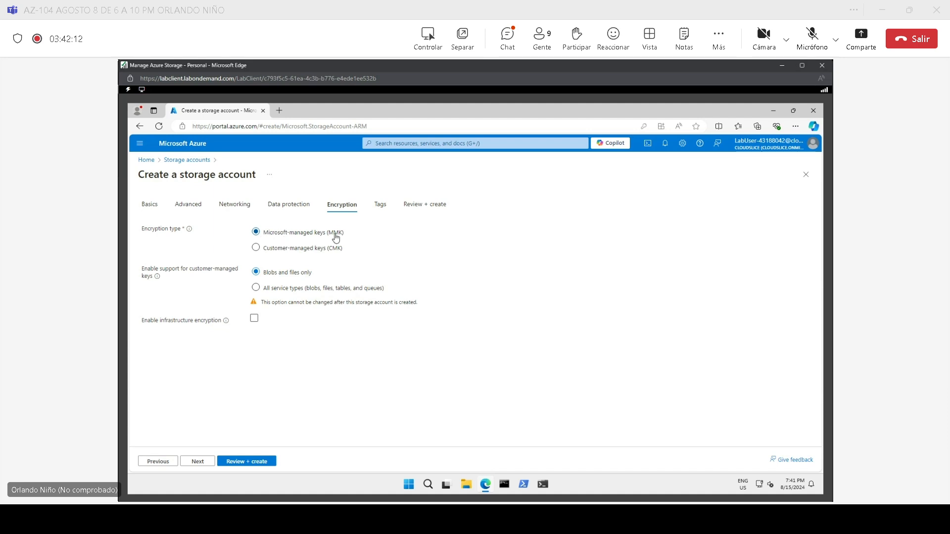
click(256, 248)
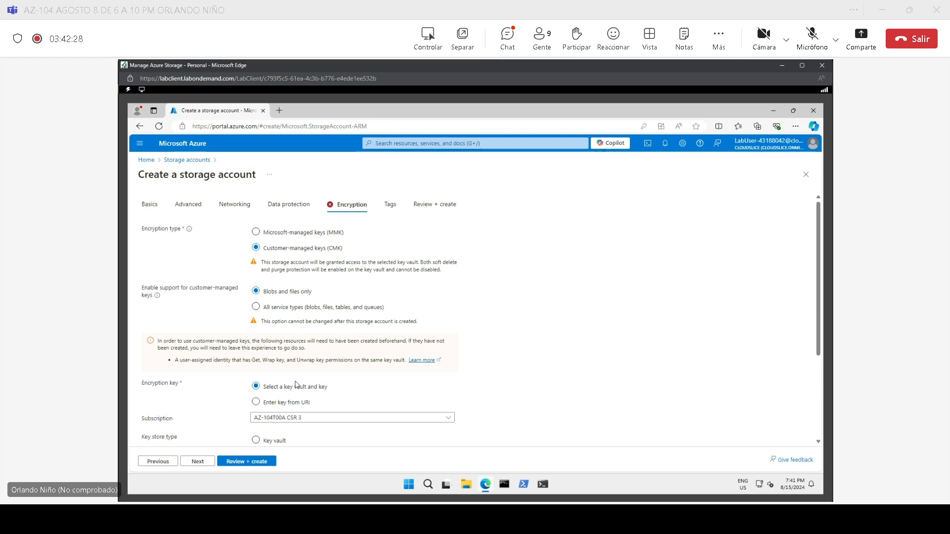
click(258, 442)
drag(820, 307, 793, 396)
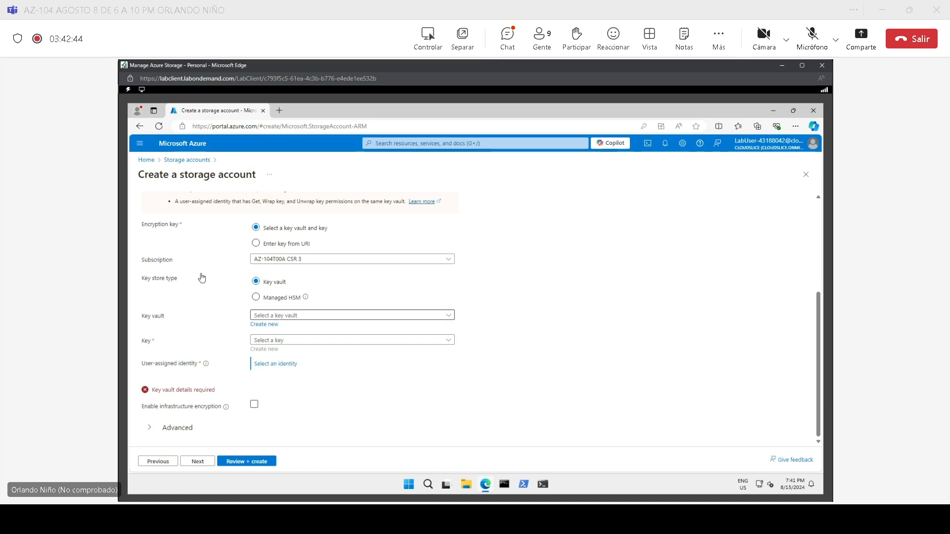
scroll(822, 207, up, 3)
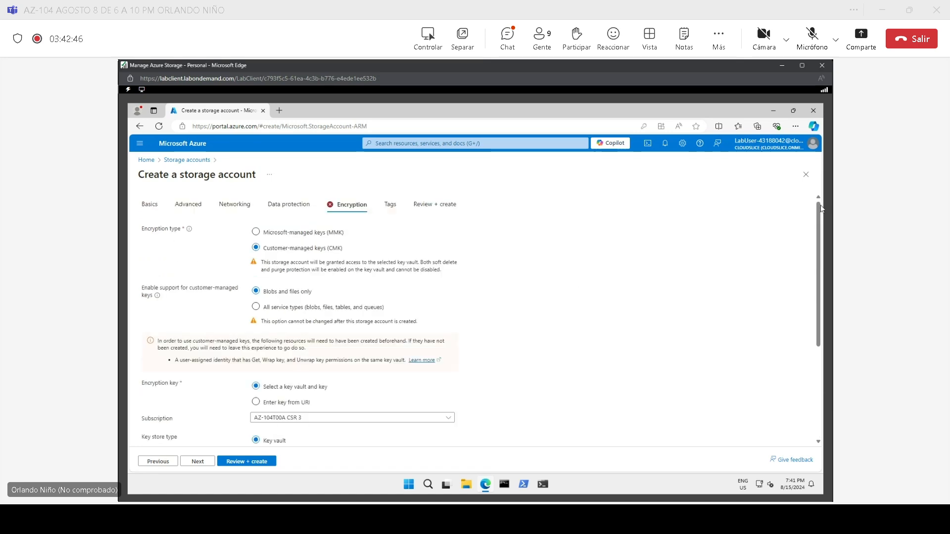
click(255, 233)
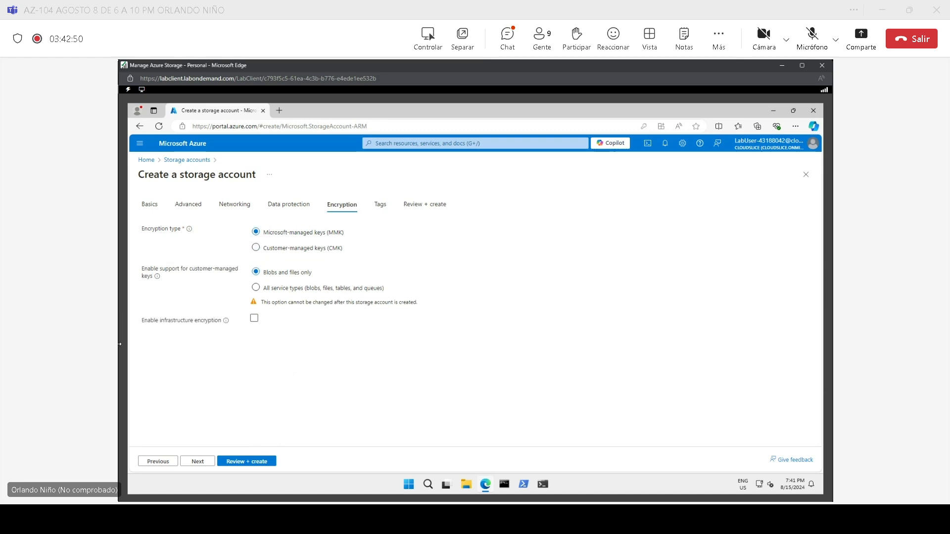
Look at the empty tags settings, review and create the storage account, and open the deployed resource.
click(380, 205)
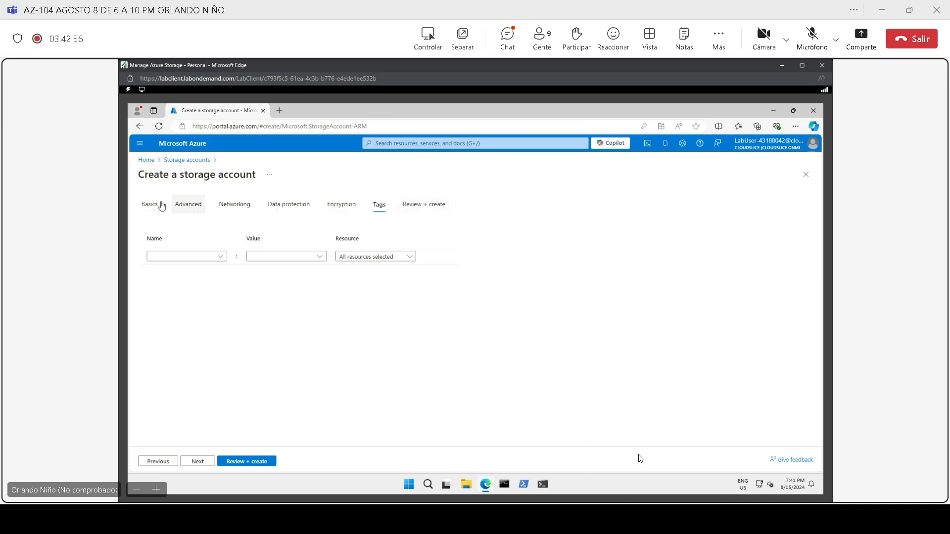
drag(139, 176, 229, 179)
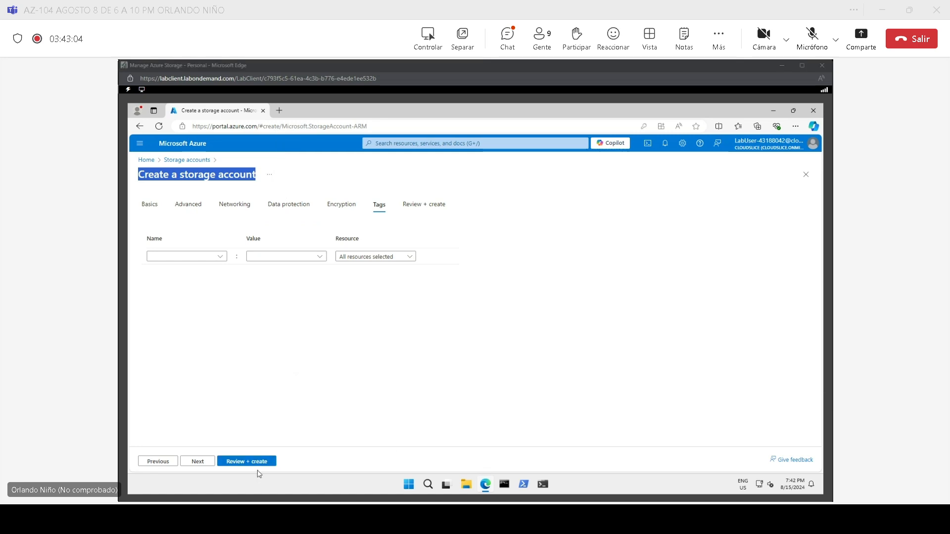
click(240, 462)
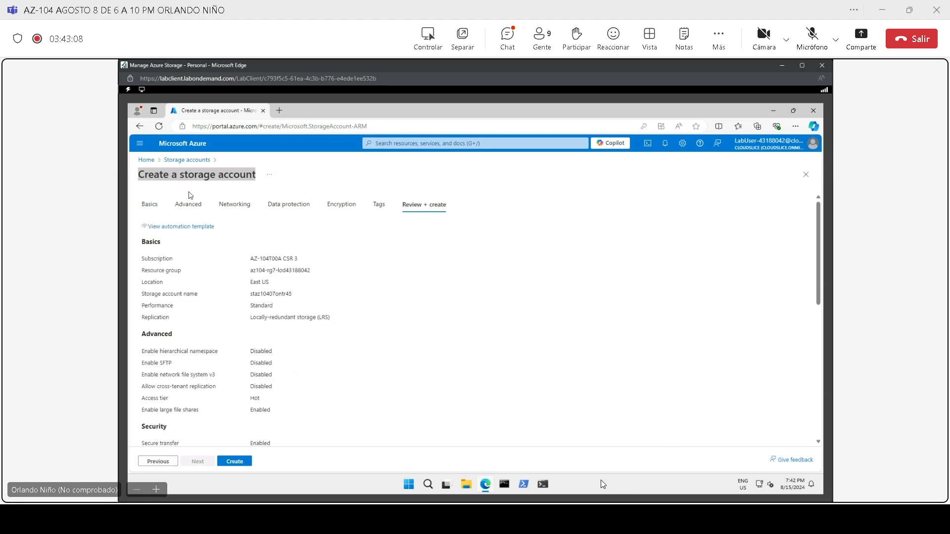
click(237, 462)
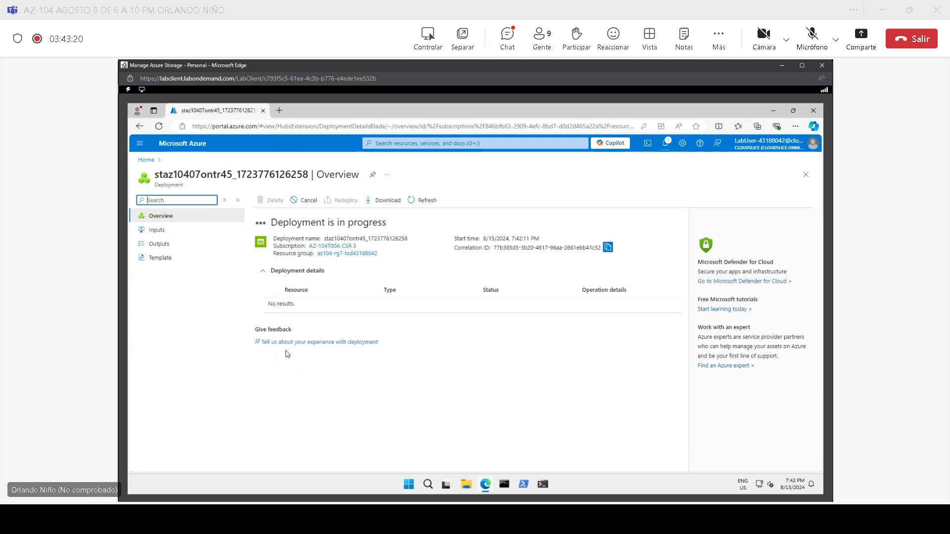
drag(272, 222, 386, 223)
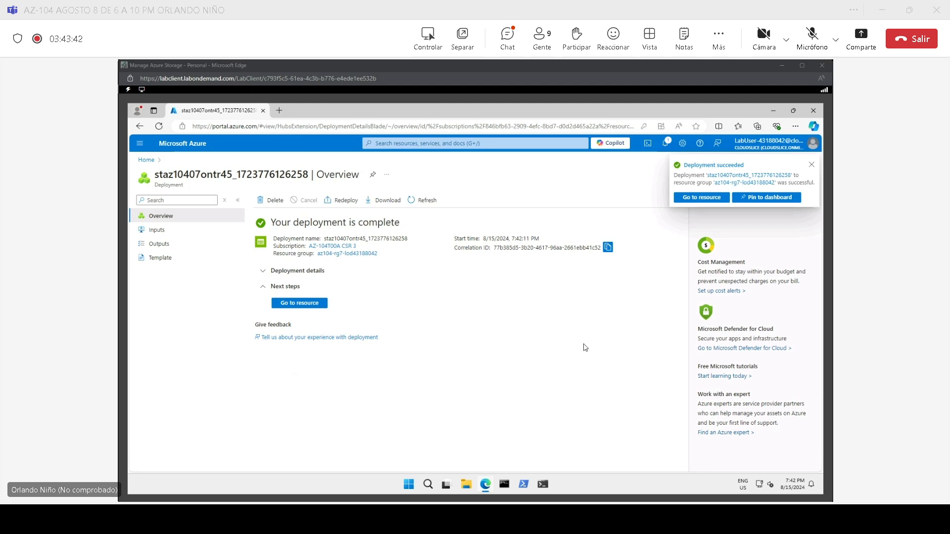
click(293, 306)
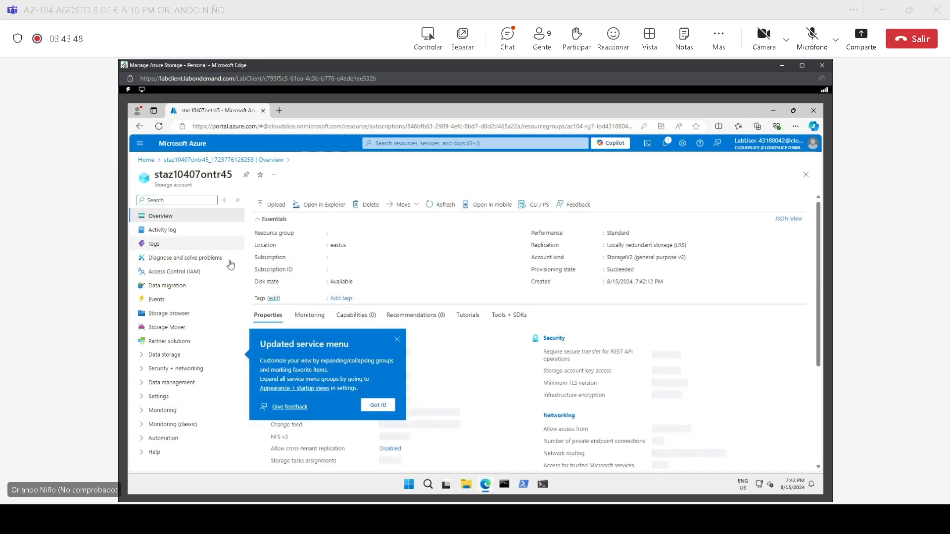
click(397, 339)
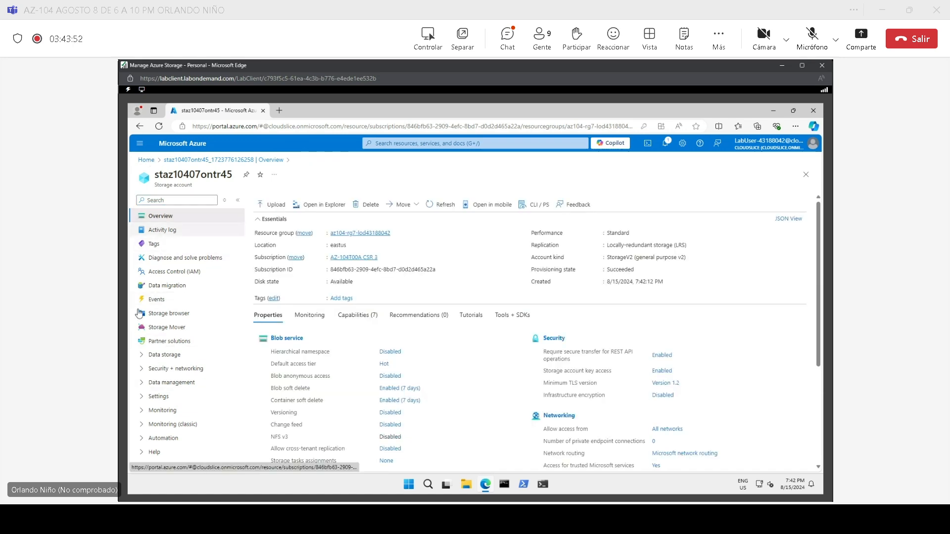
Browse the storage account's data storage services, viewing file shares, queues and tables, and open the containers list.
click(143, 356)
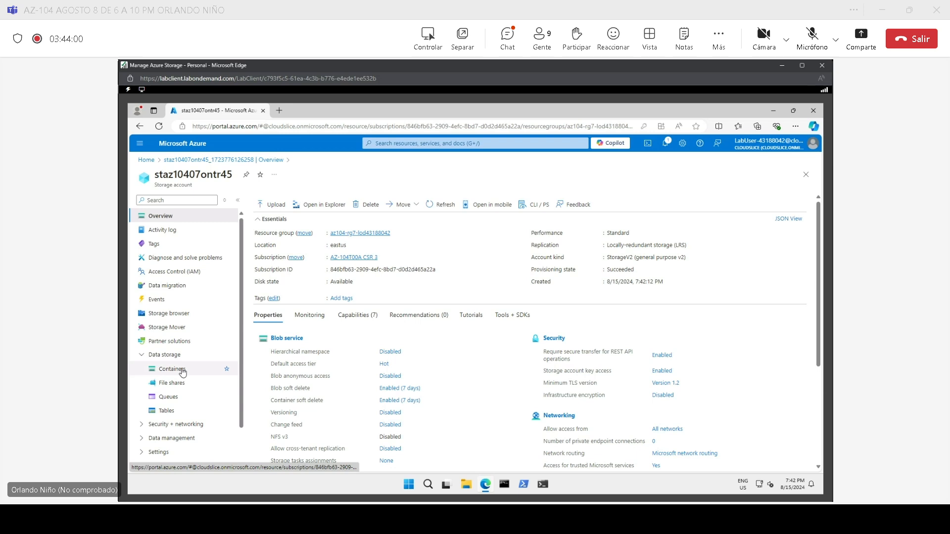
click(182, 372)
click(174, 383)
click(177, 397)
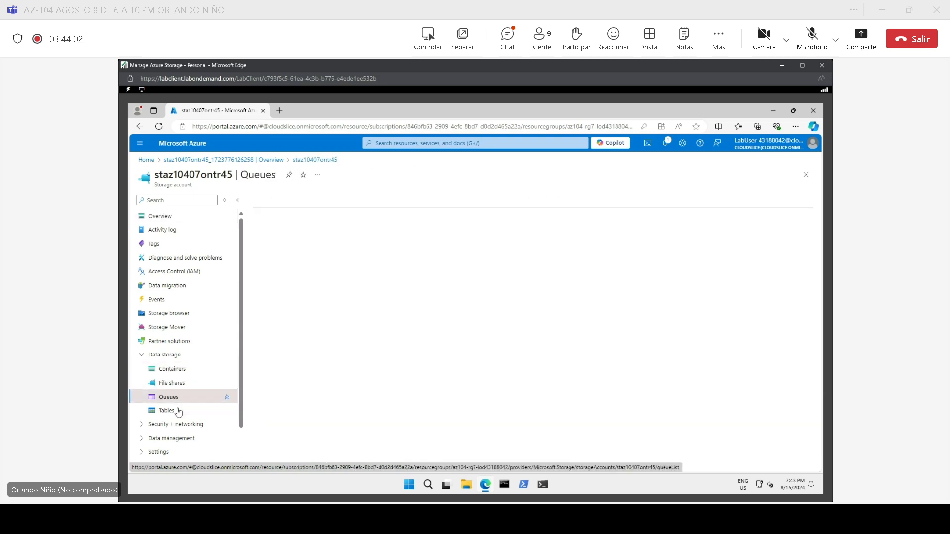
click(177, 411)
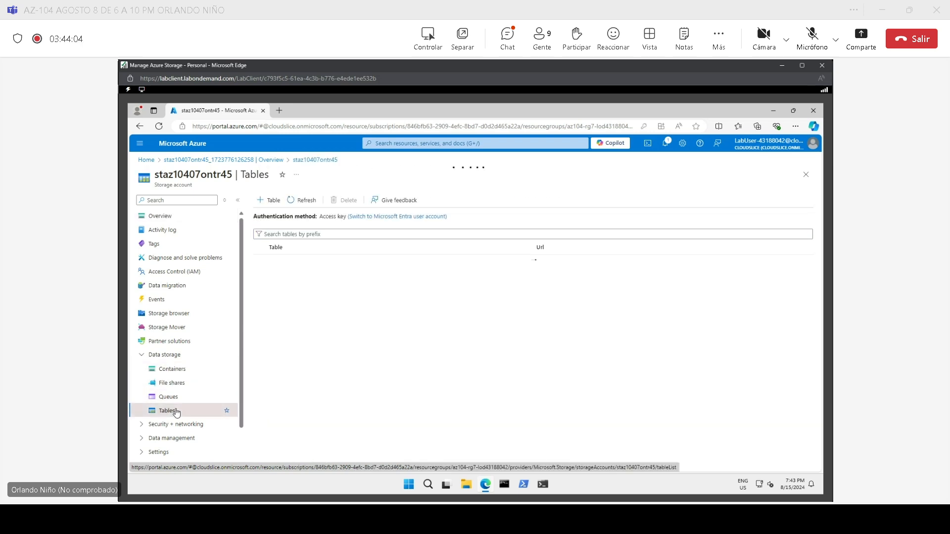
click(165, 375)
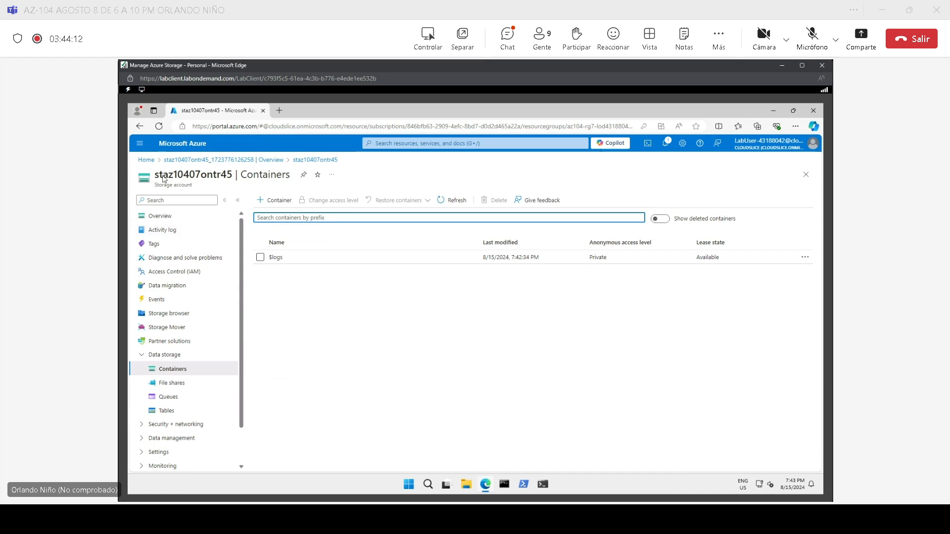
Create a blob container named imagenes, reviewing its advanced encryption scope and immutability options without changing them.
drag(155, 173, 232, 179)
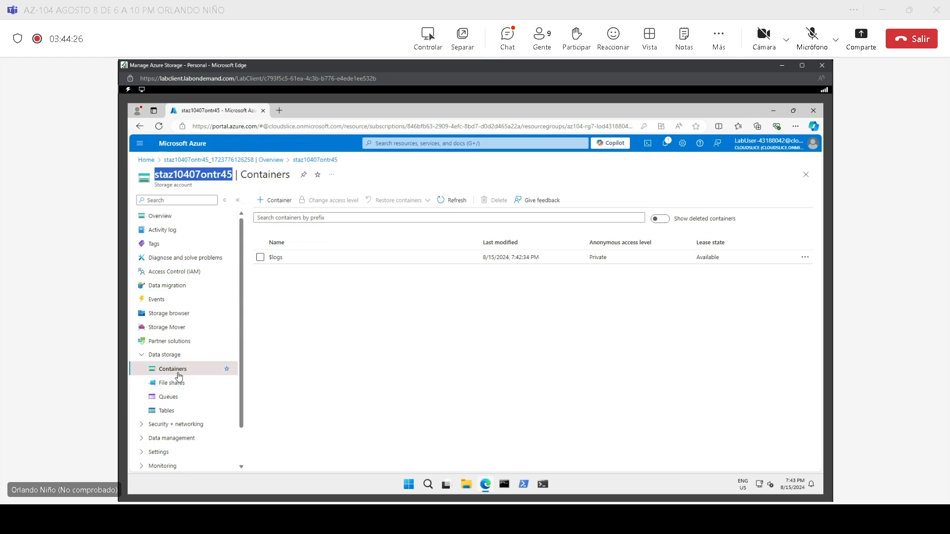
click(276, 201)
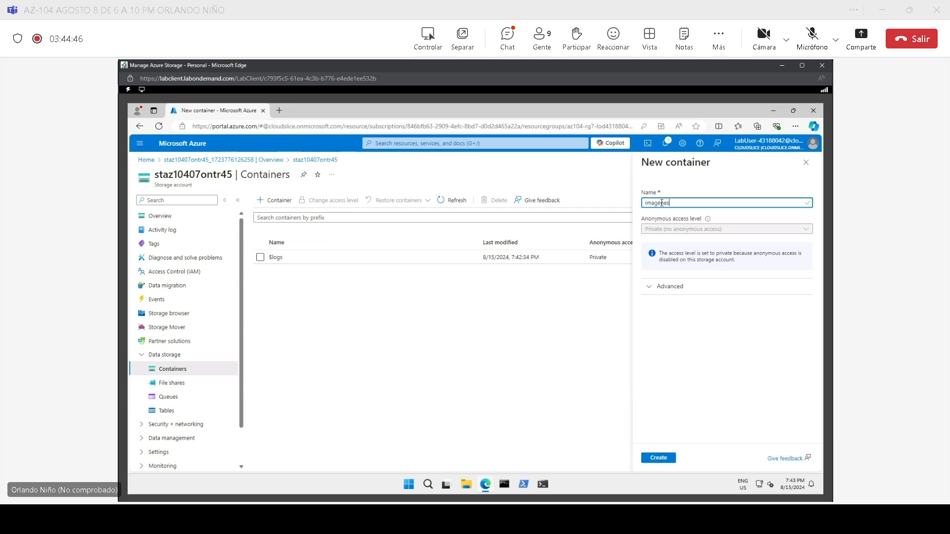
click(654, 286)
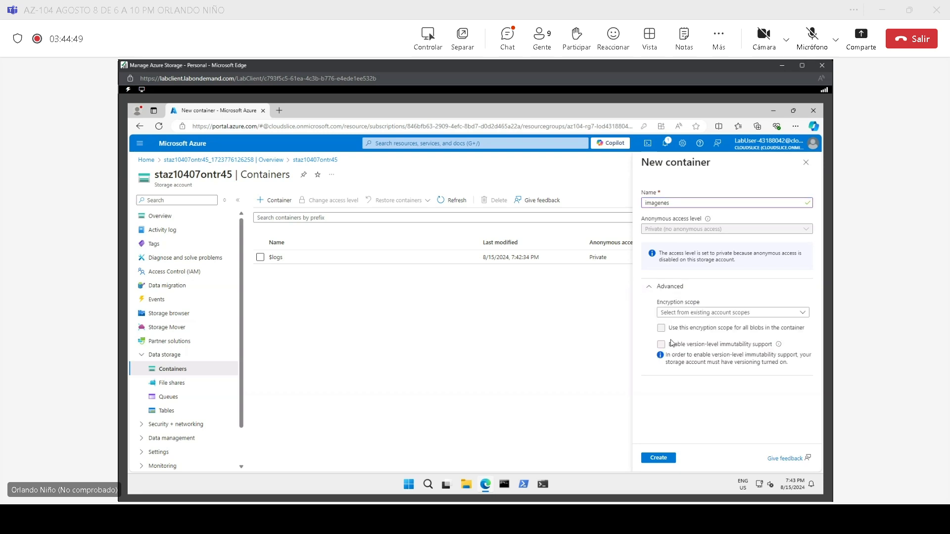
click(682, 315)
click(659, 286)
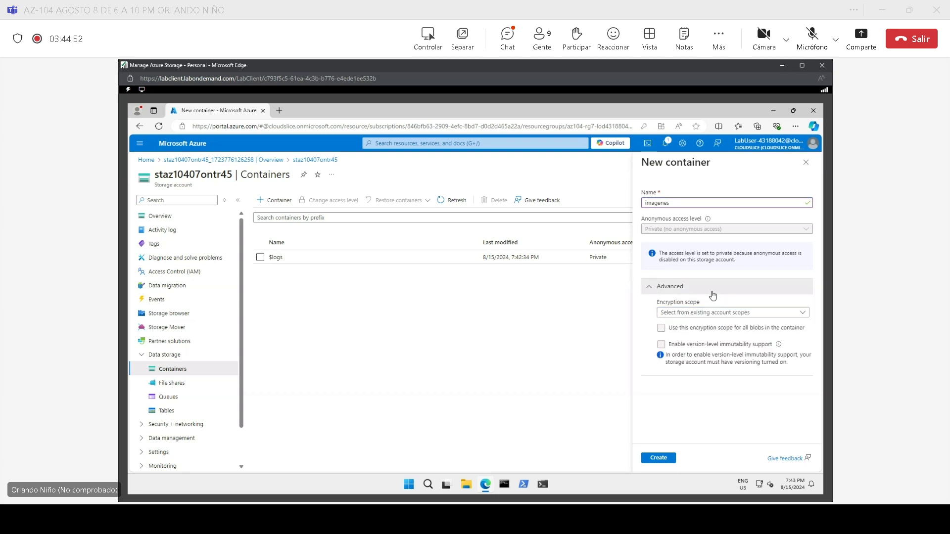
click(668, 288)
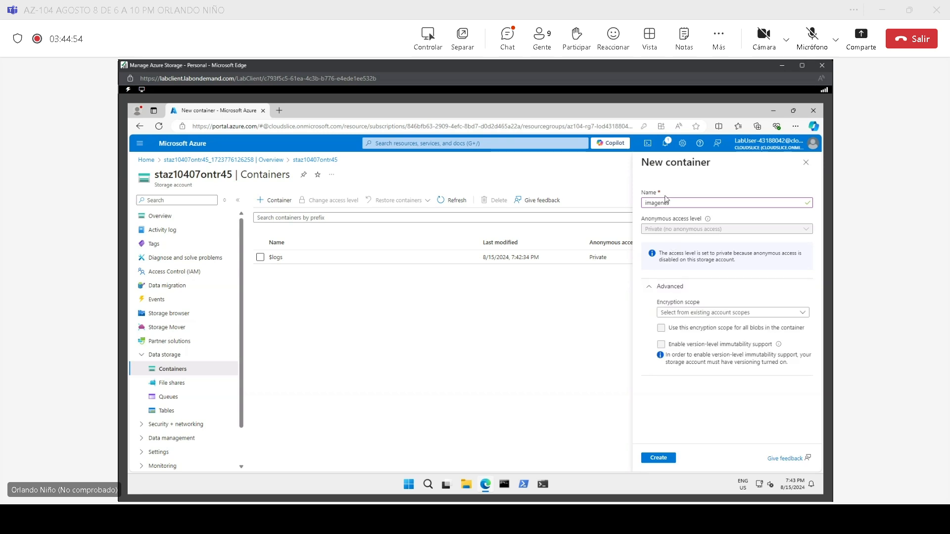
click(658, 457)
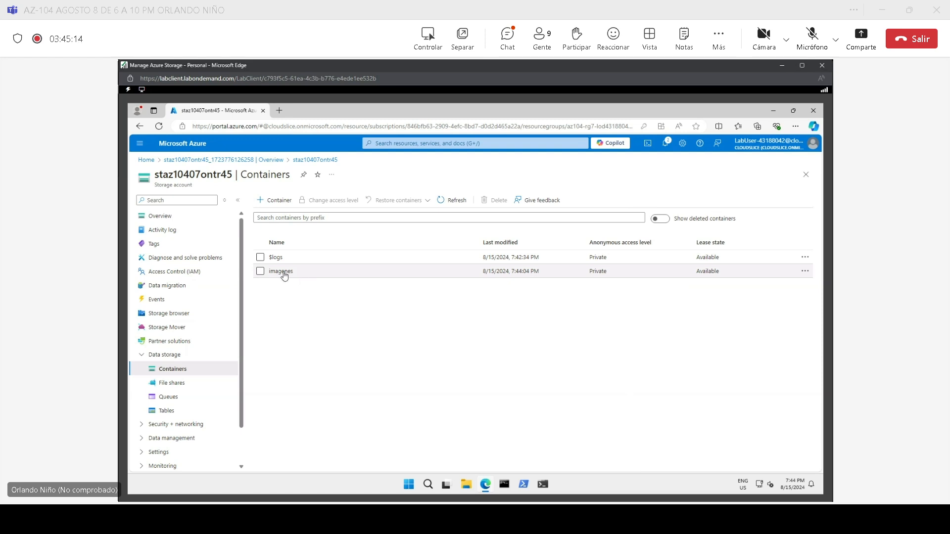
Open the imagenes container and choose Untitled1.ps1 from the Documents folder as the file to upload.
click(279, 271)
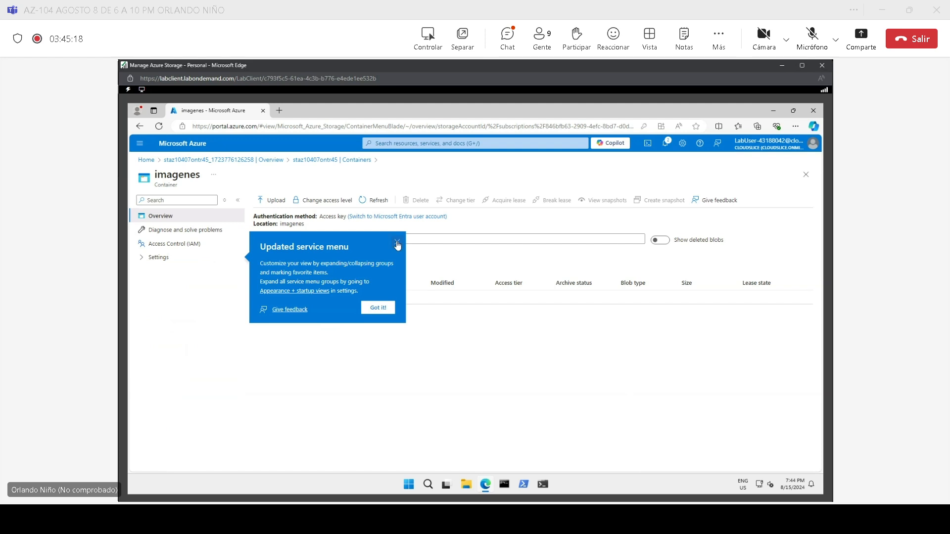
click(397, 242)
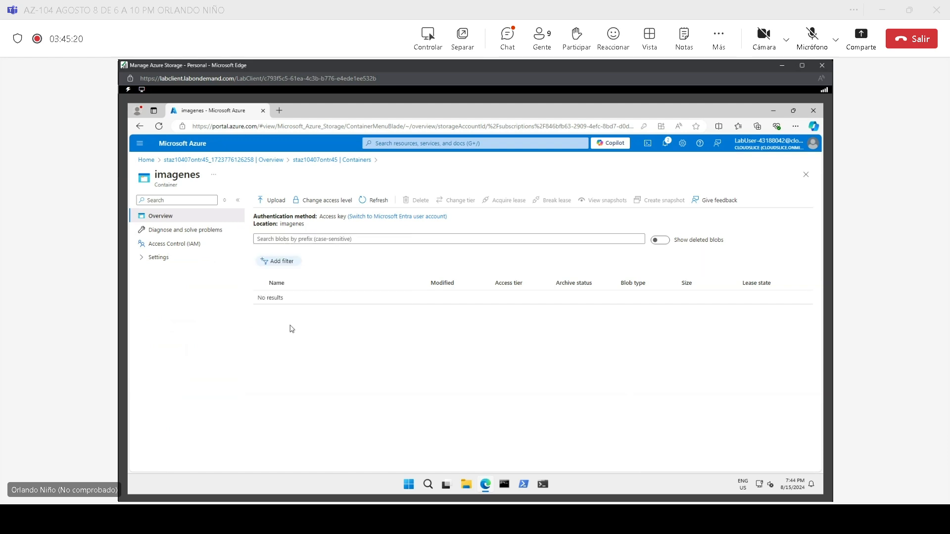
click(276, 204)
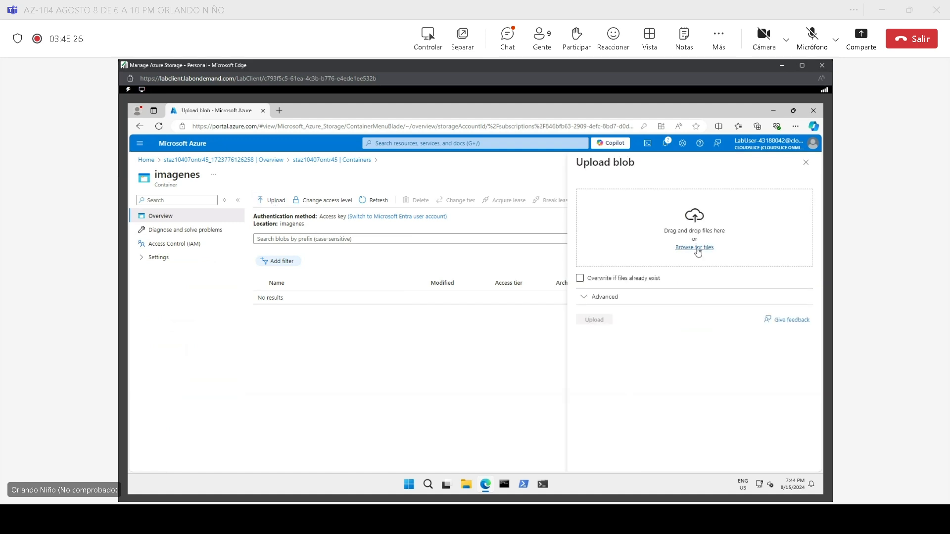
click(695, 247)
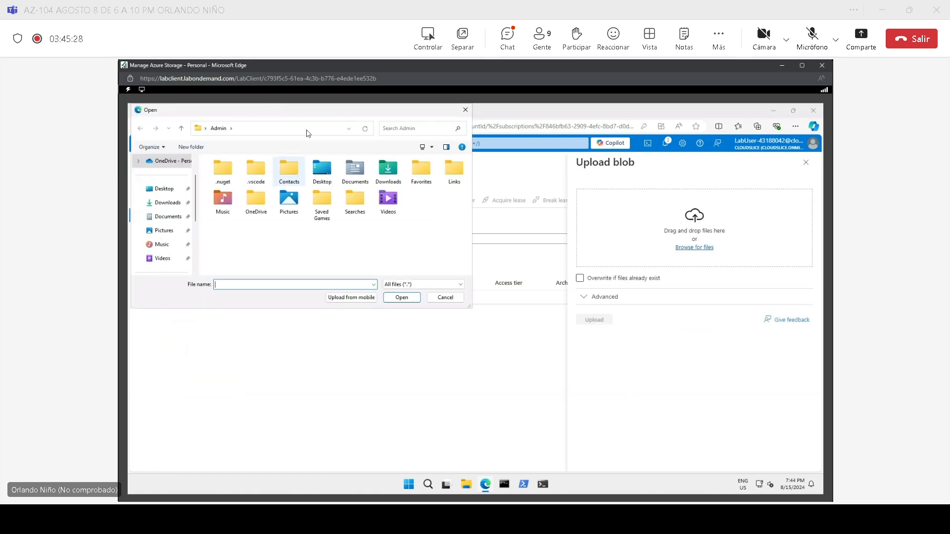
drag(295, 122, 486, 211)
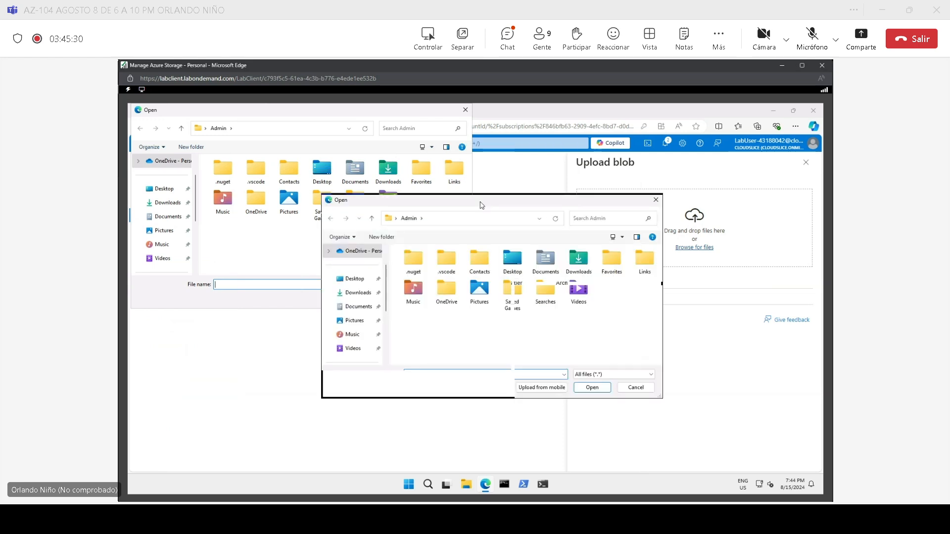
click(354, 292)
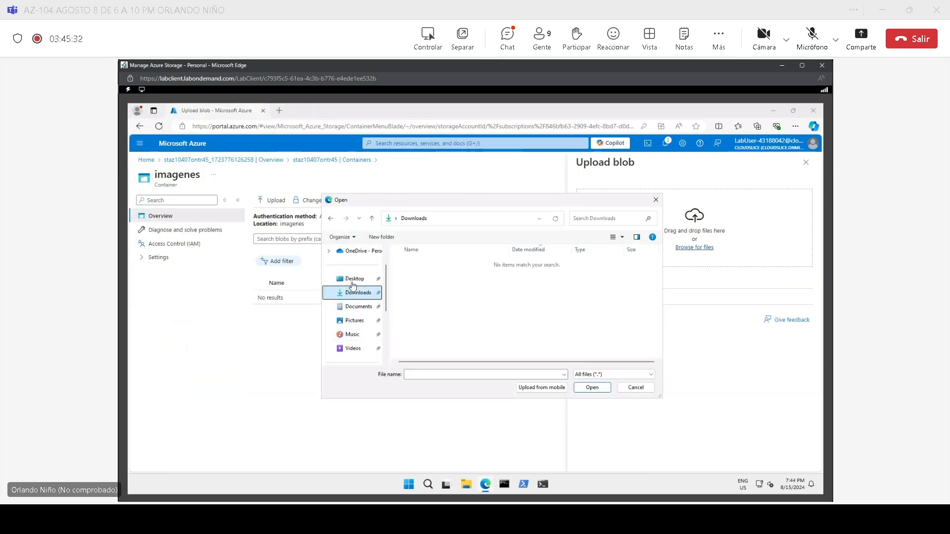
click(357, 307)
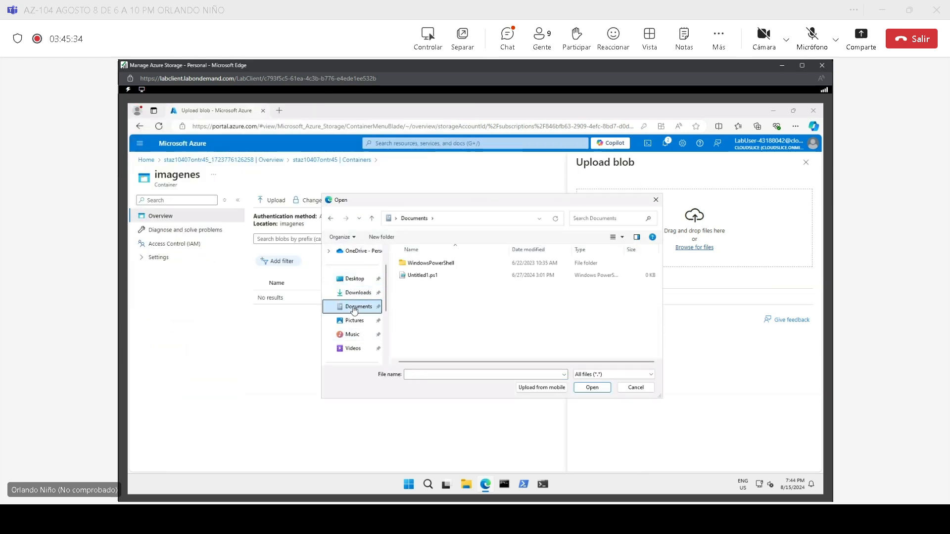
double_click(424, 277)
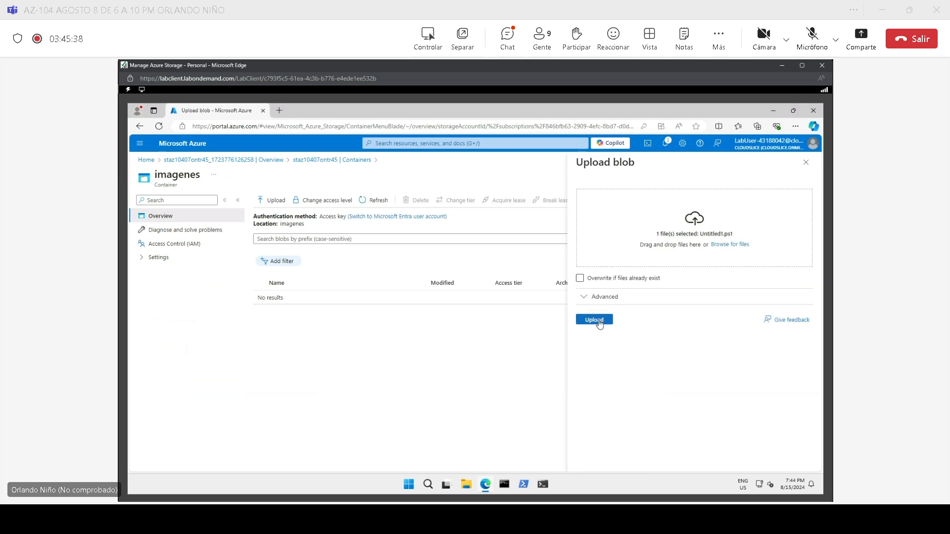
Examine the advanced upload options for blob type, block size and access tier, keeping the current selections.
click(588, 297)
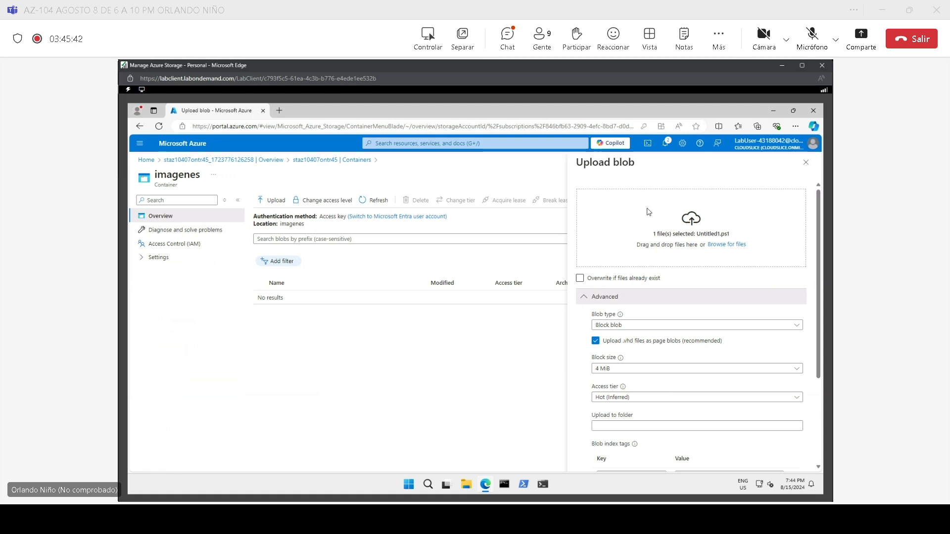
drag(577, 161, 641, 166)
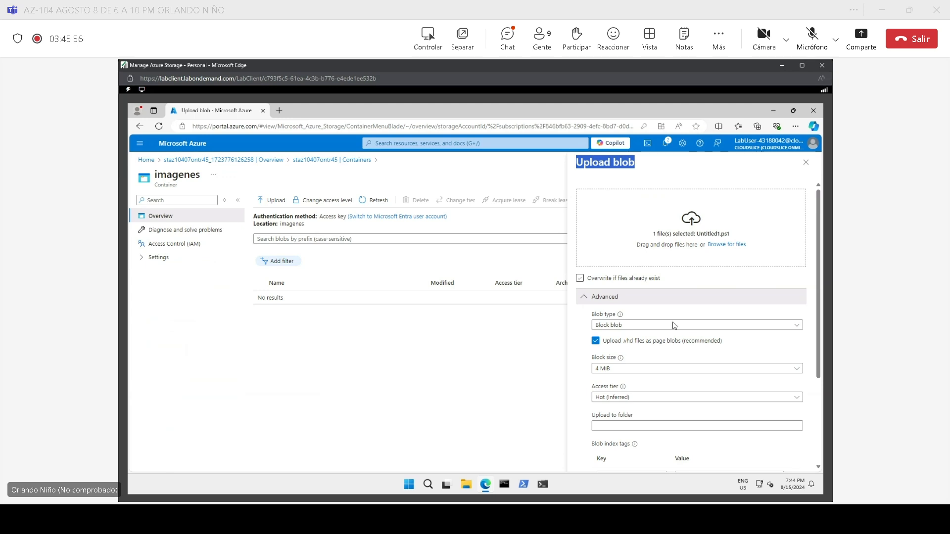
click(621, 326)
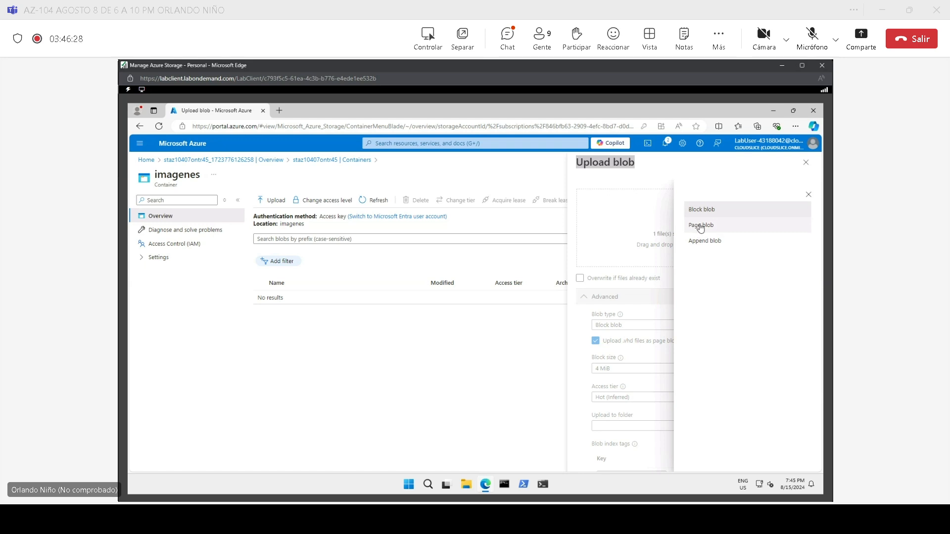
click(809, 195)
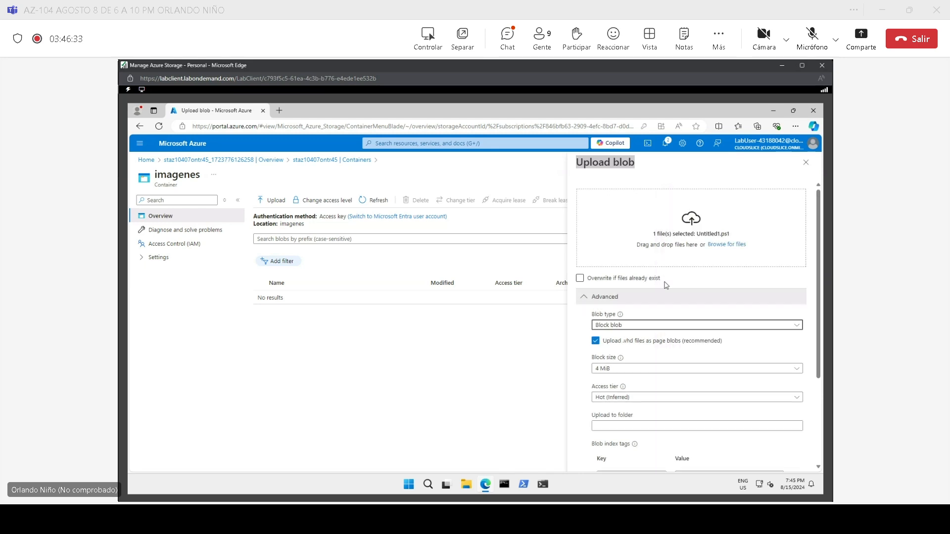
click(609, 370)
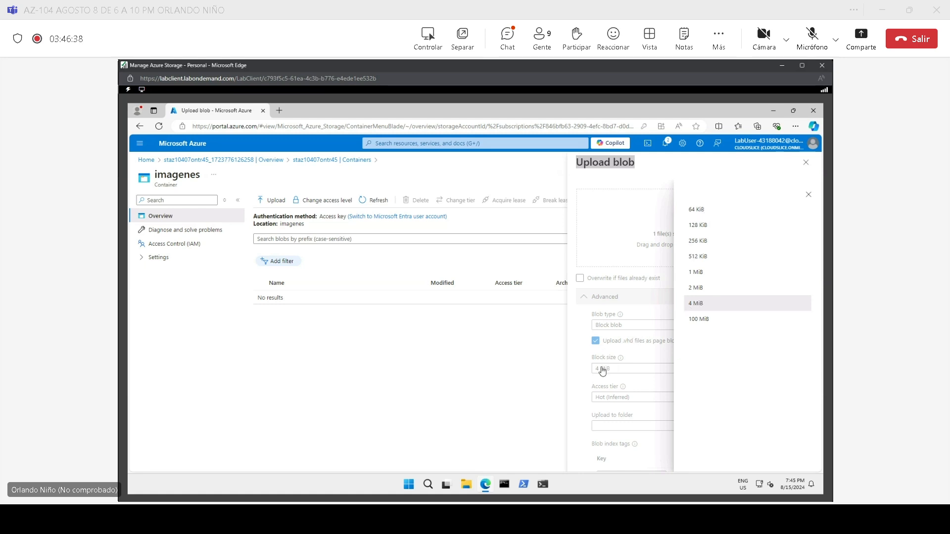
click(574, 368)
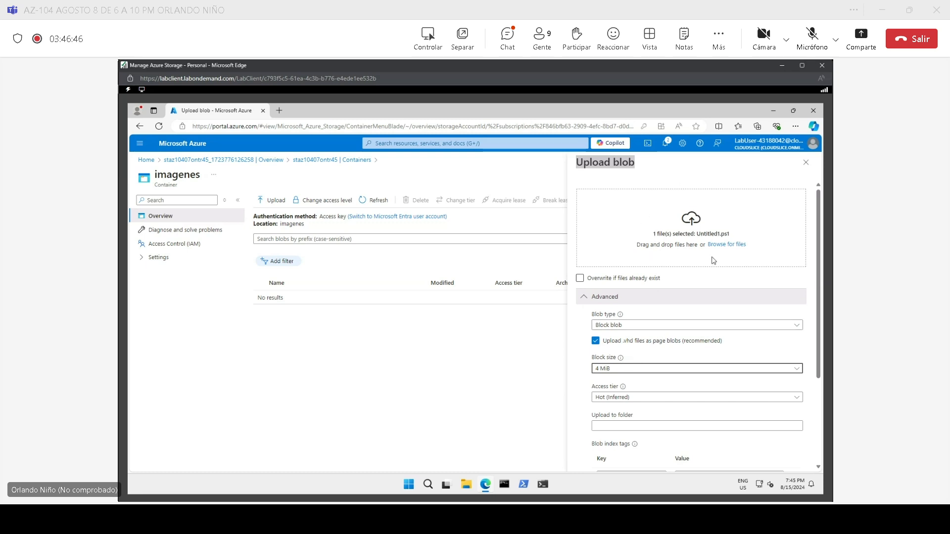
click(599, 369)
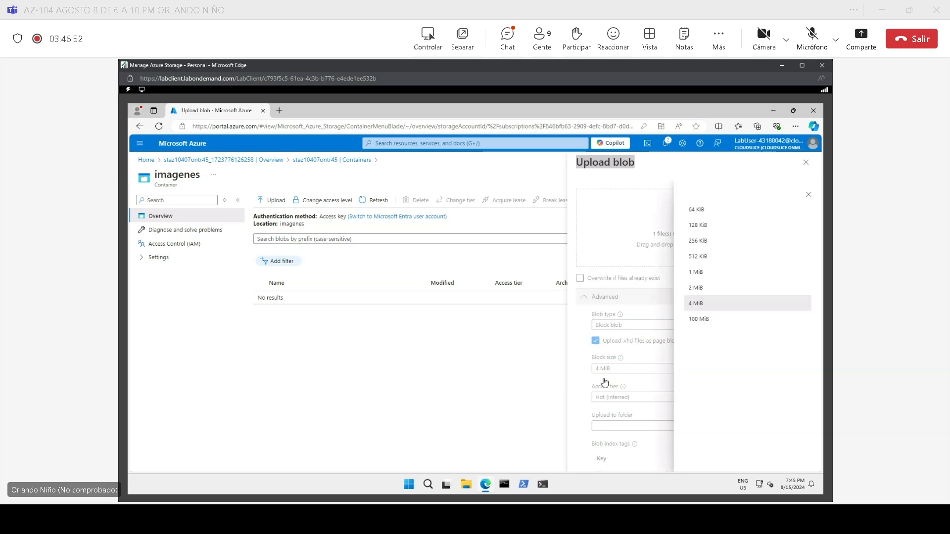
click(572, 384)
click(619, 398)
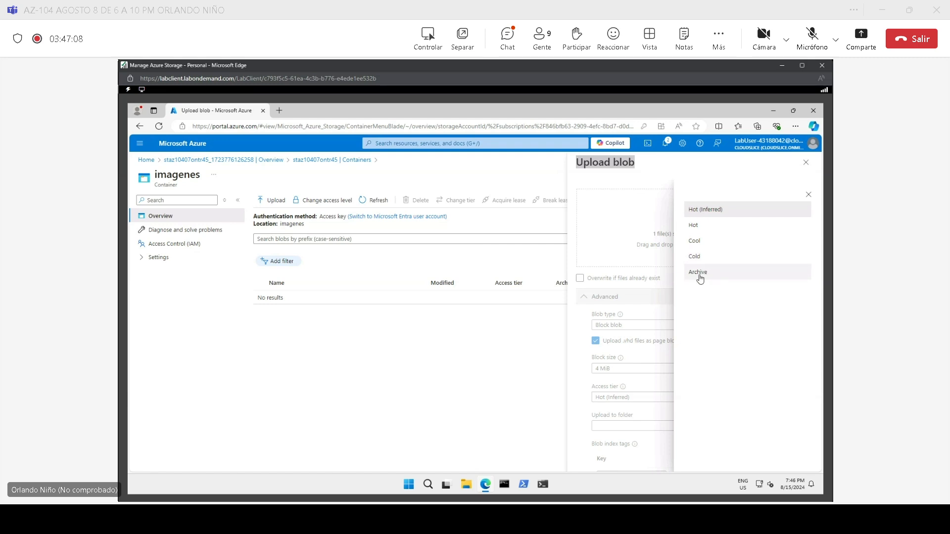
click(808, 195)
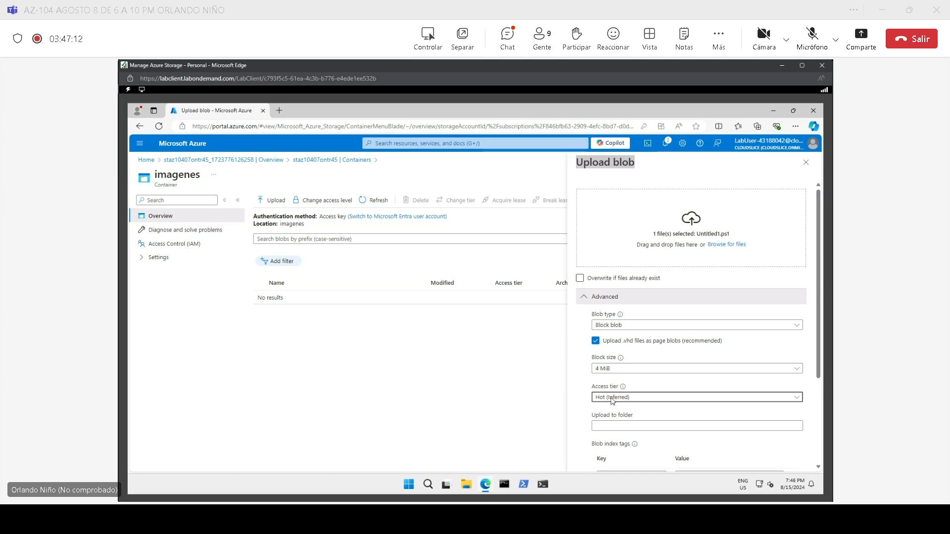
Upload Untitled1.ps1 as a block blob with 4 MiB block size, Hot (Inferred) tier and the default container encryption scope.
scroll(811, 297, down, 3)
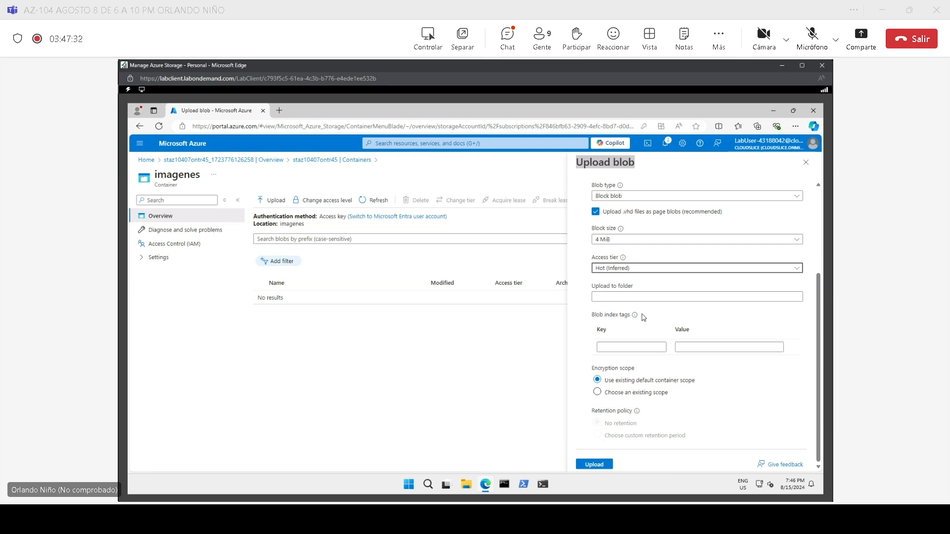
click(638, 297)
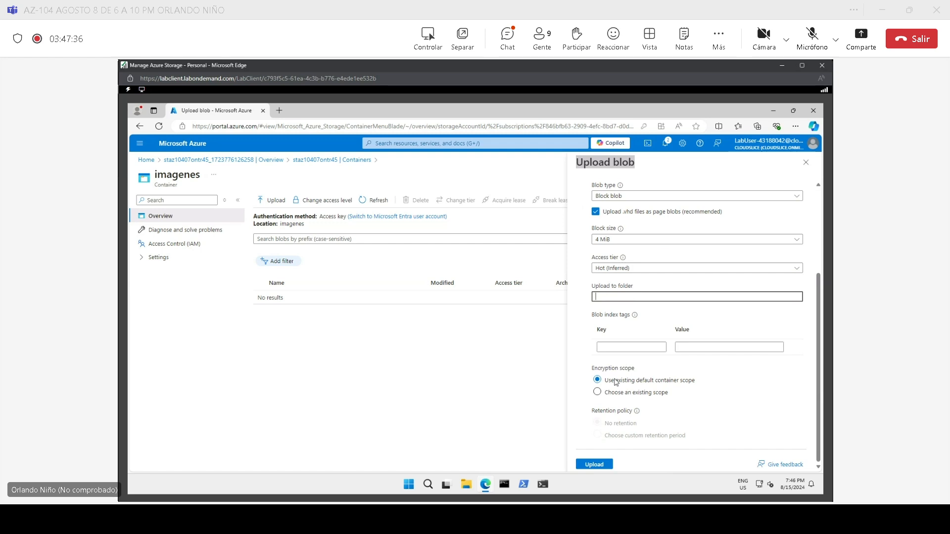
click(595, 467)
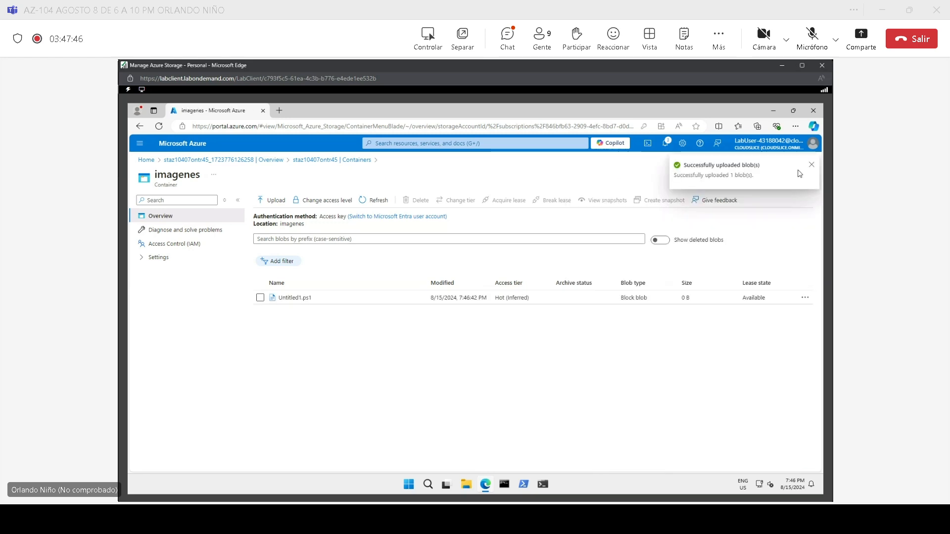
click(812, 165)
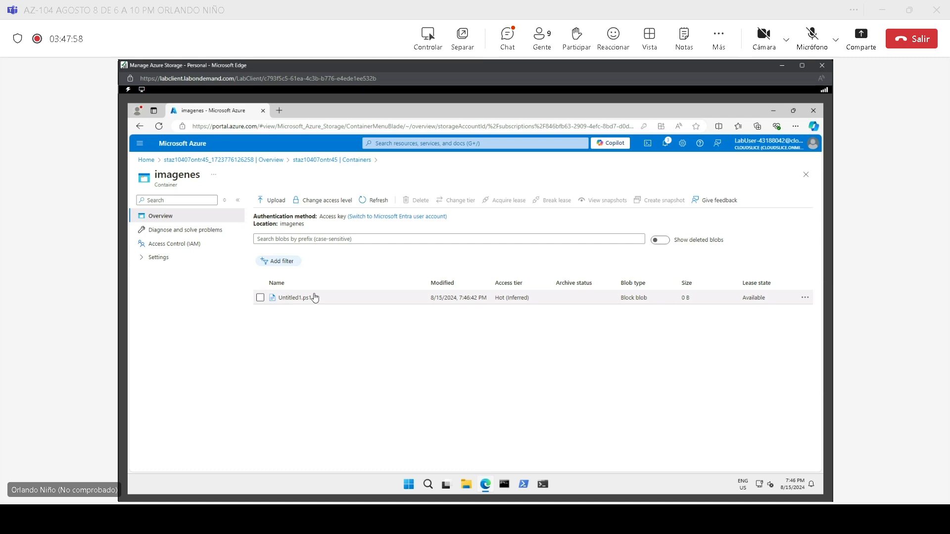
click(282, 203)
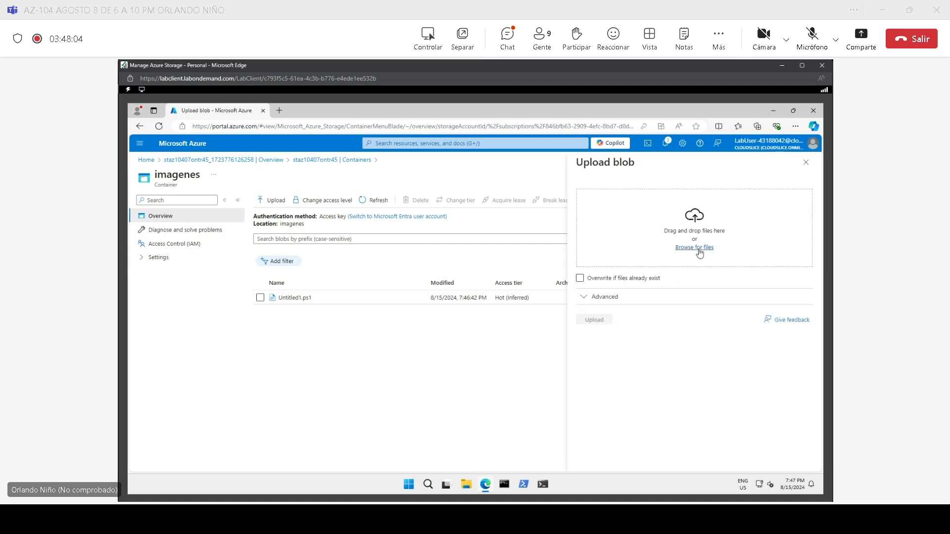
click(694, 247)
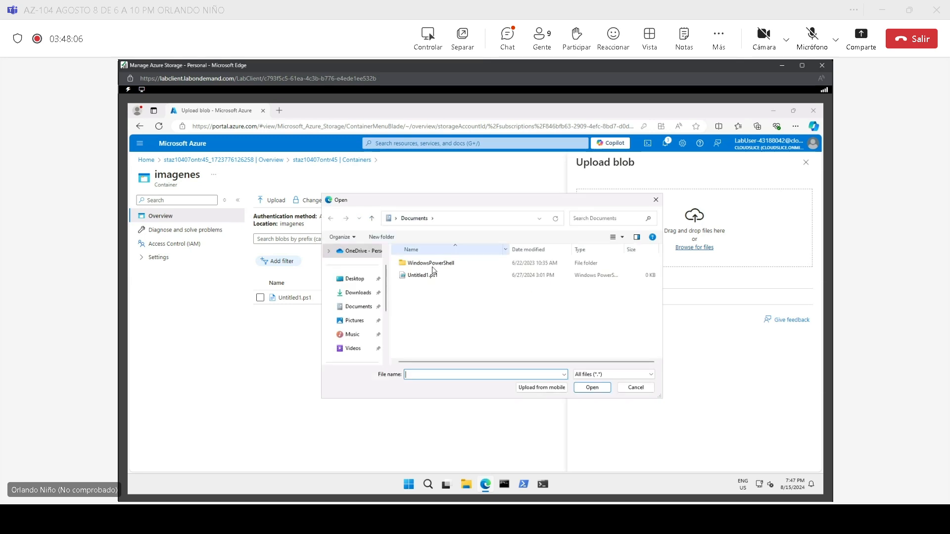
click(435, 264)
double_click(435, 264)
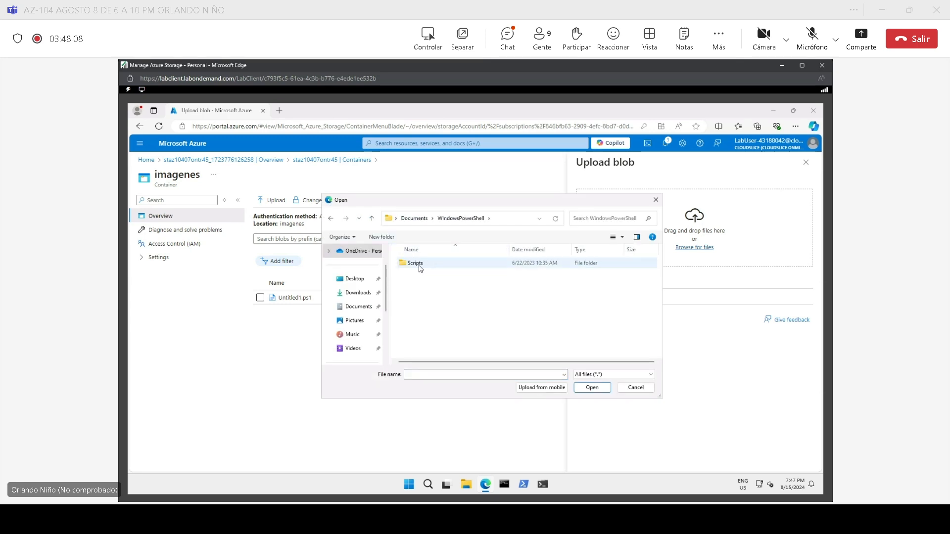
double_click(419, 265)
double_click(428, 265)
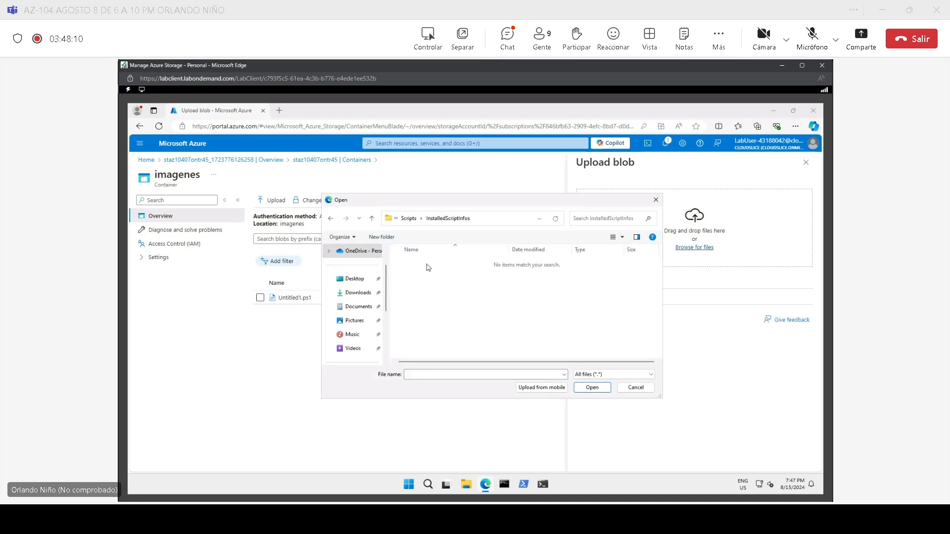
click(359, 325)
click(352, 336)
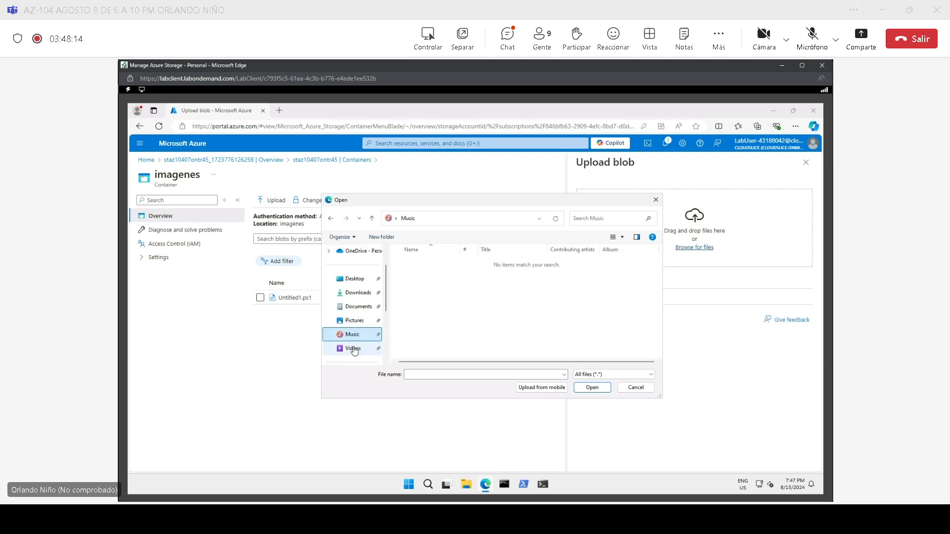
click(634, 388)
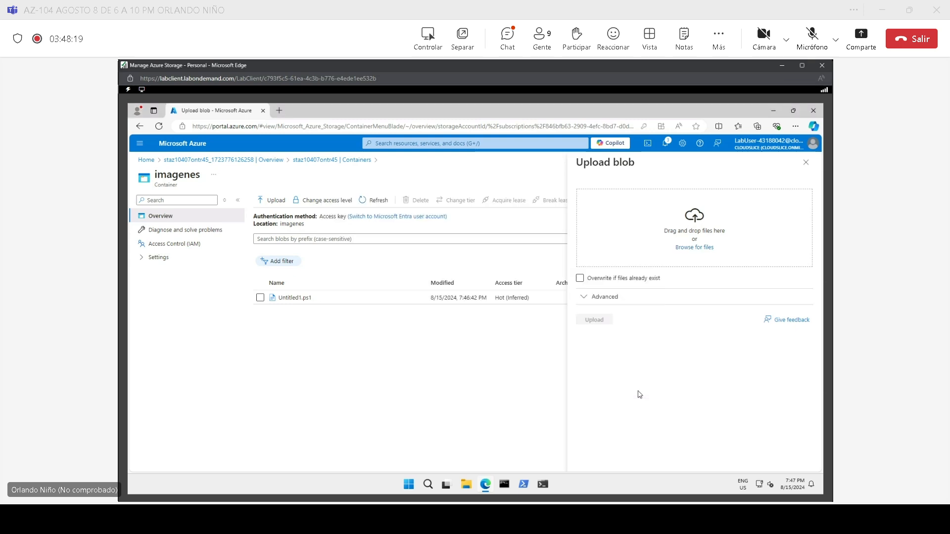
click(806, 162)
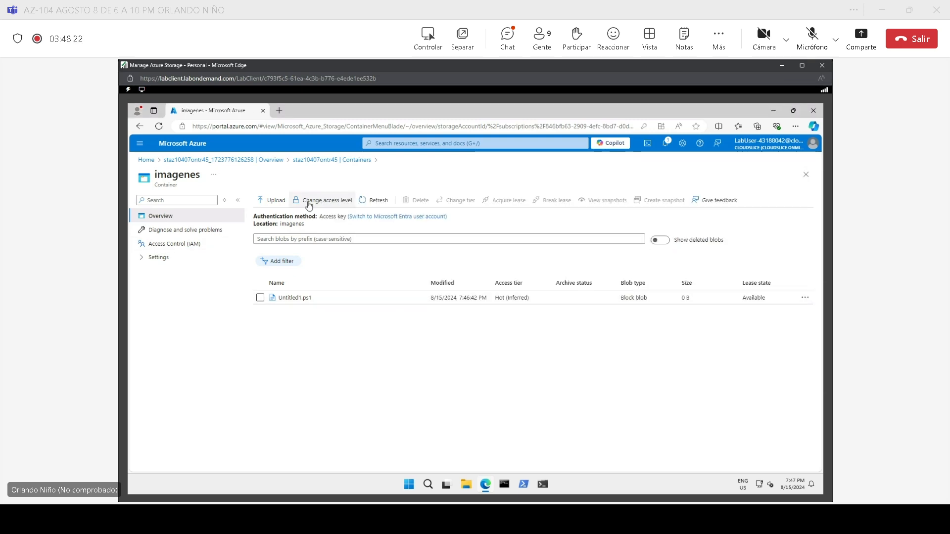
Review the imagenes container's anonymous access level setting and the management actions available for Untitled1.ps1.
click(327, 204)
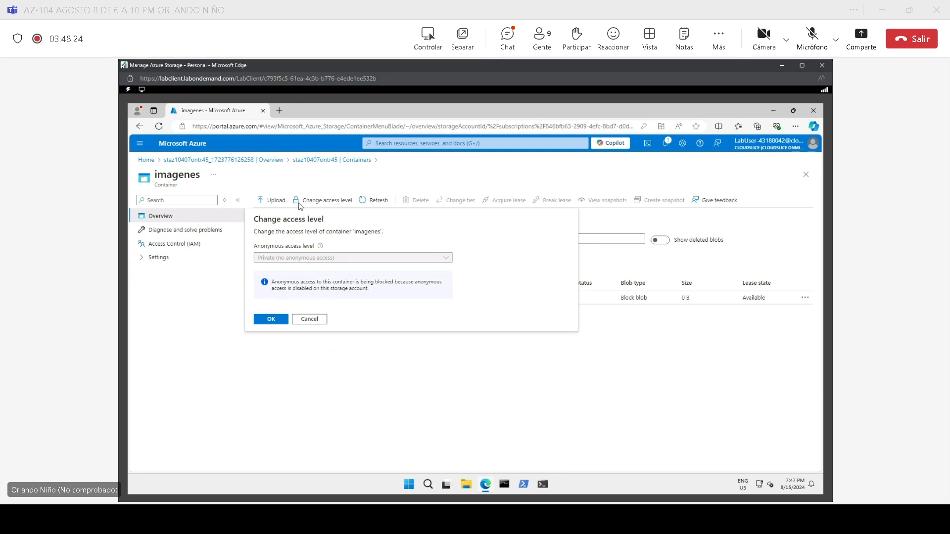
click(309, 319)
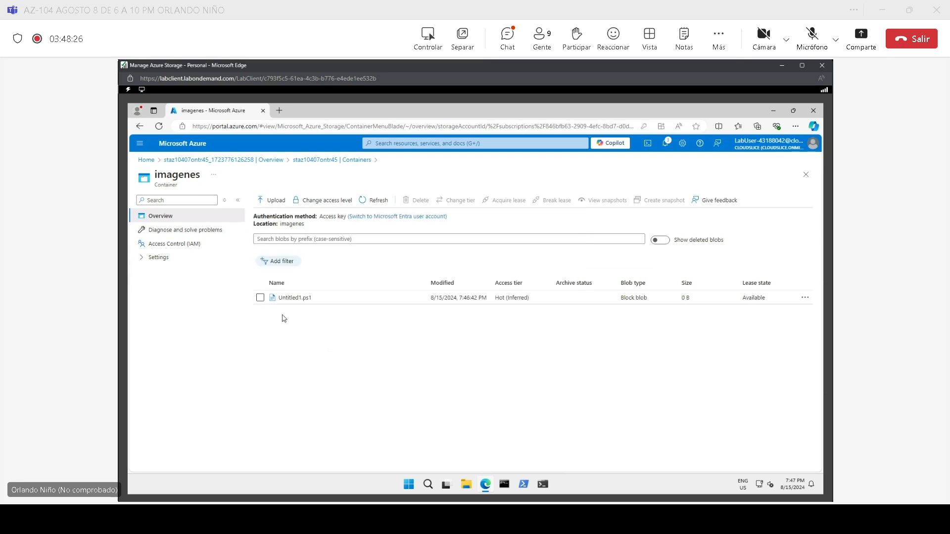
click(260, 297)
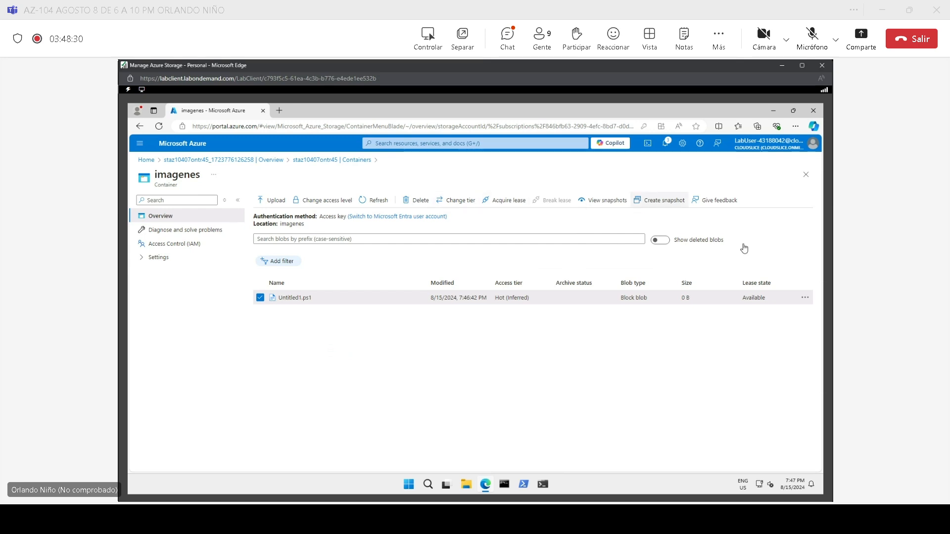
click(805, 298)
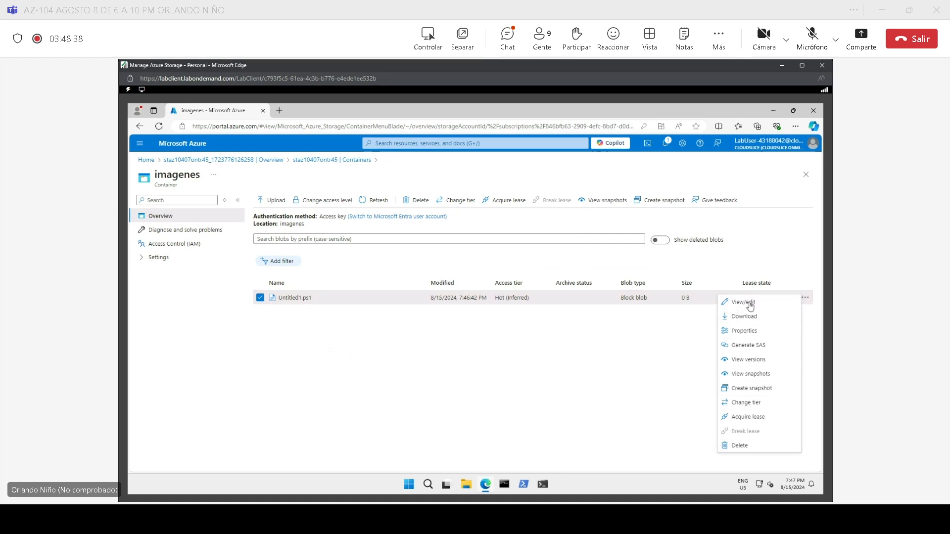
Start a role assignment from the imagenes container's Access Control (IAM) and review the available job function roles.
click(159, 233)
click(174, 246)
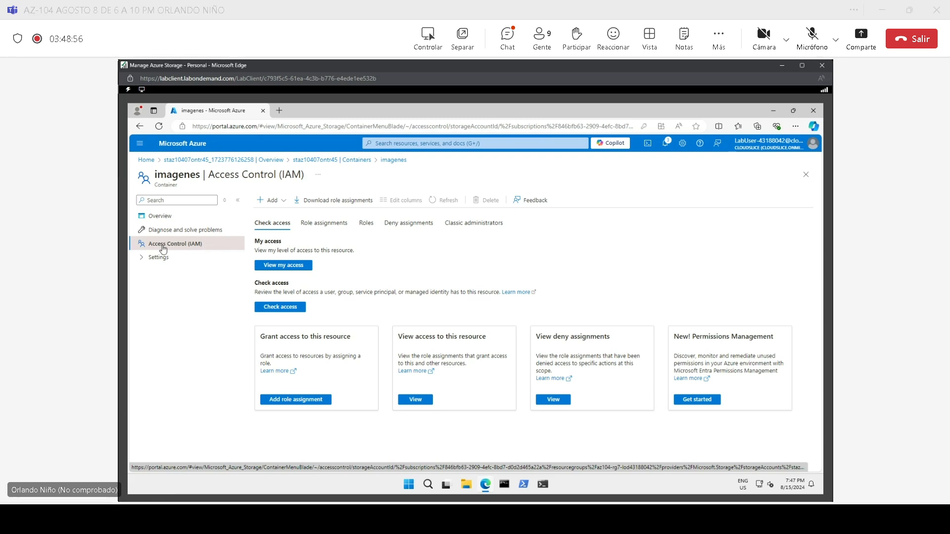
click(280, 202)
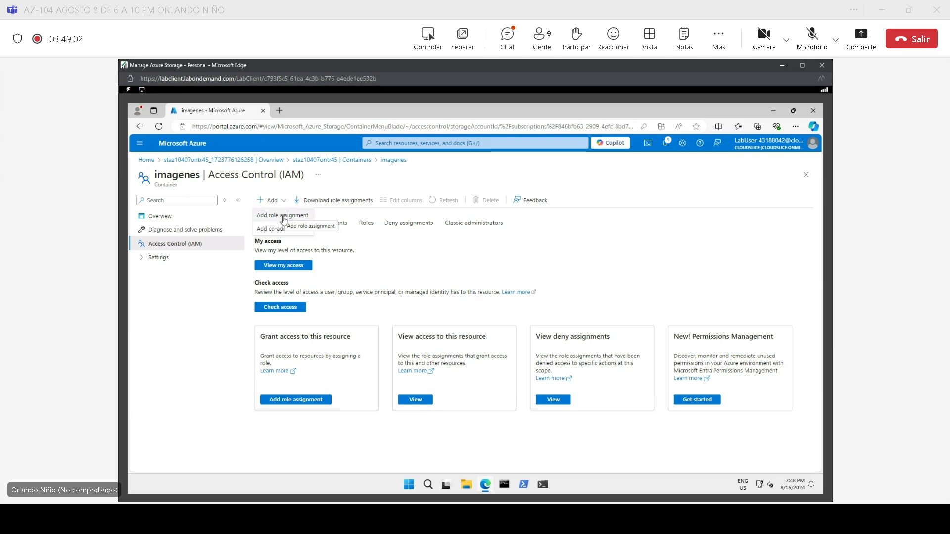
click(284, 217)
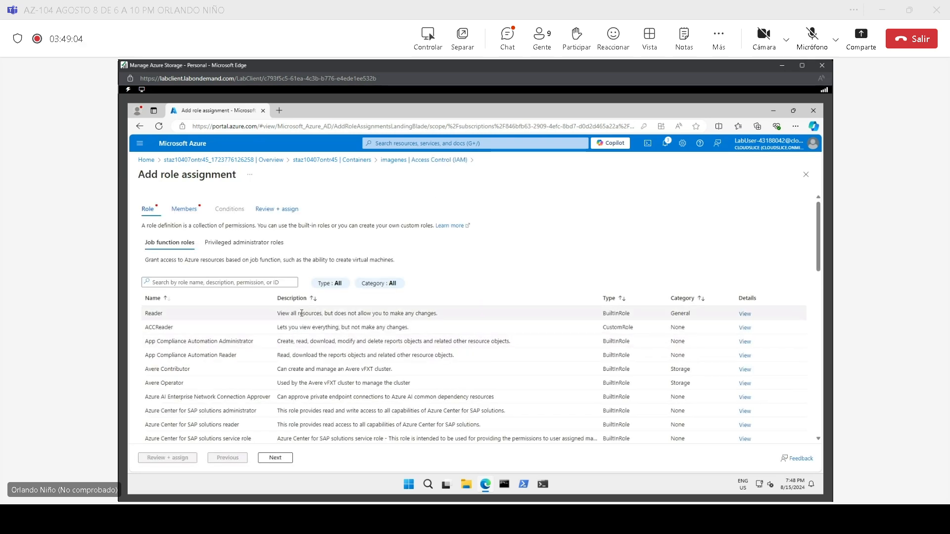
scroll(198, 366, down, 10)
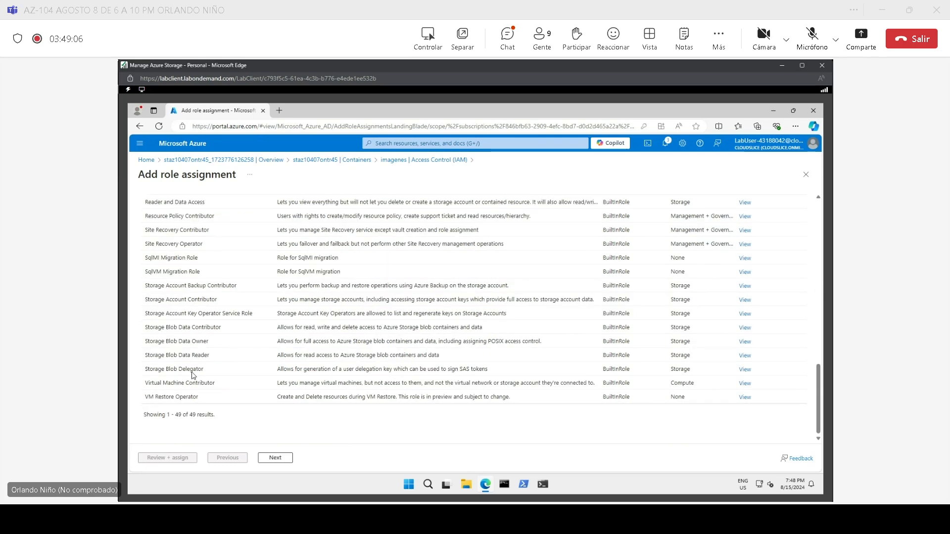
scroll(193, 372, up, 8)
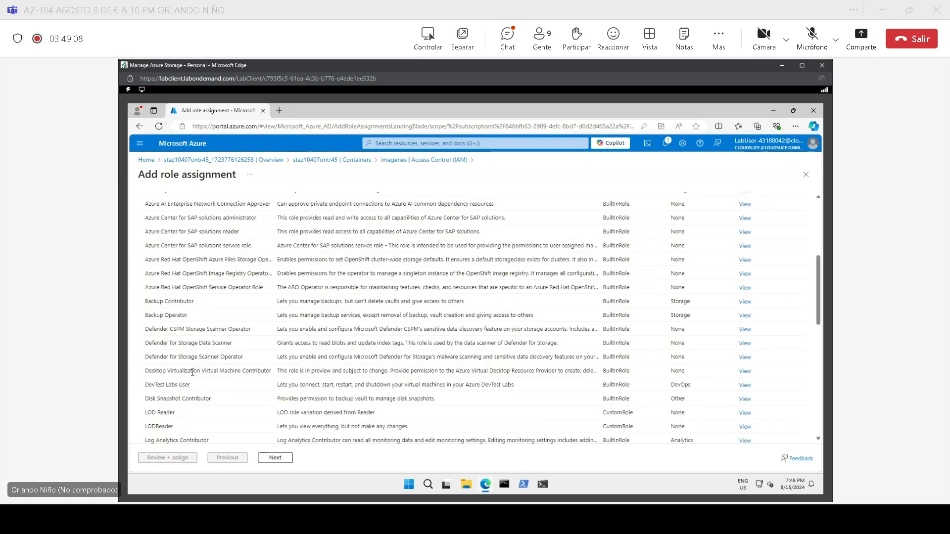
scroll(192, 372, up, 5)
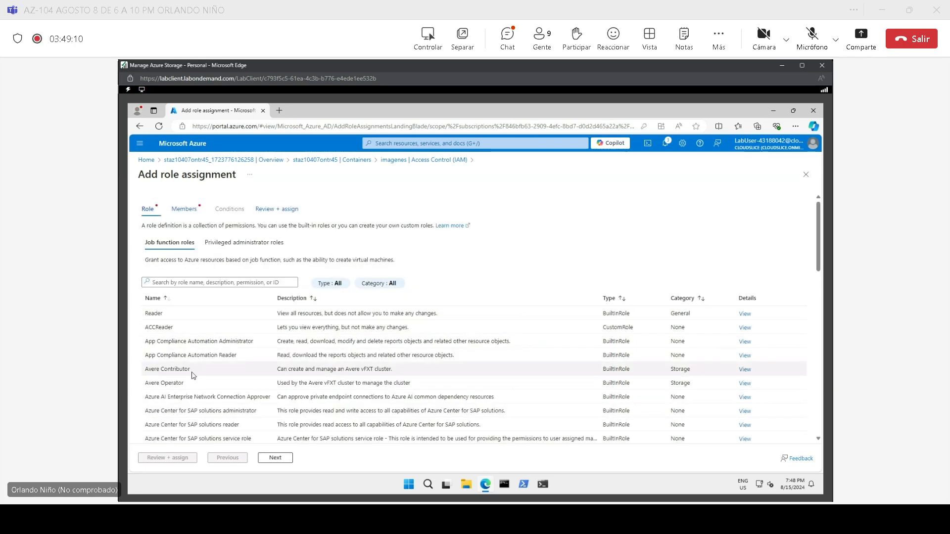
scroll(193, 375, down, 2)
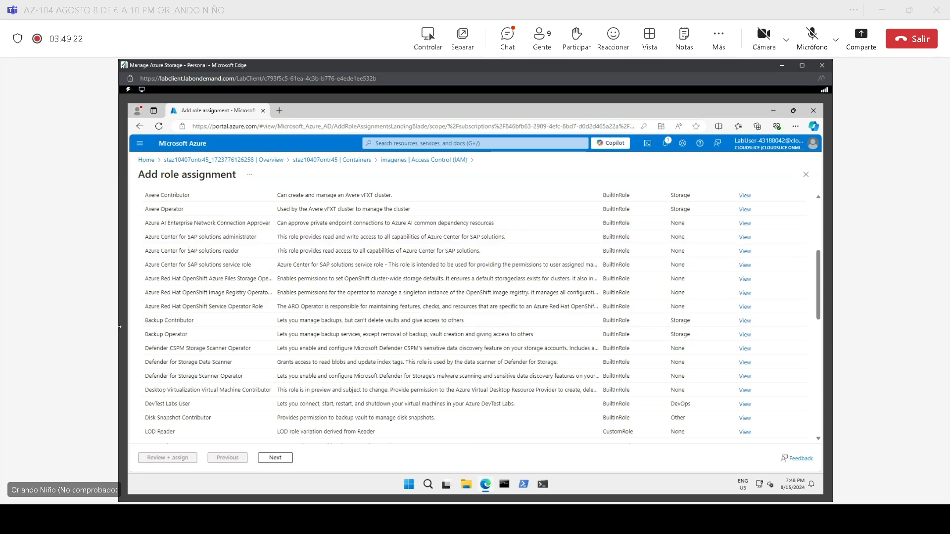
Try assigning the Backup Contributor role as far as member selection, leaving for the storage account's container list without assigning it.
click(159, 321)
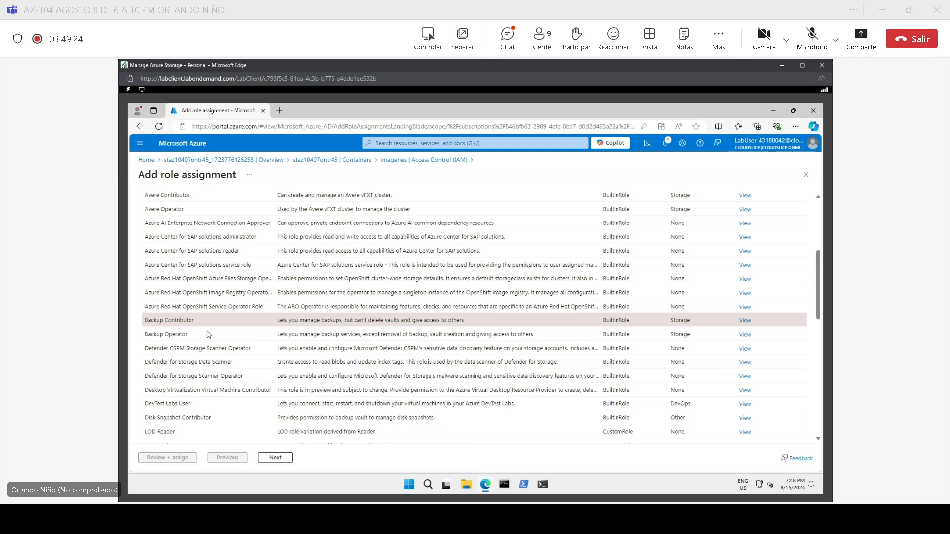
click(275, 459)
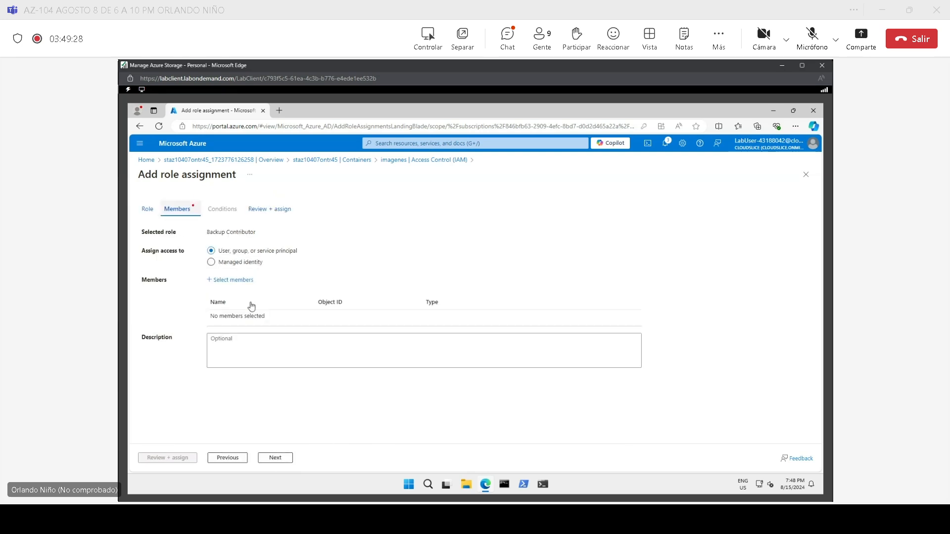
click(230, 280)
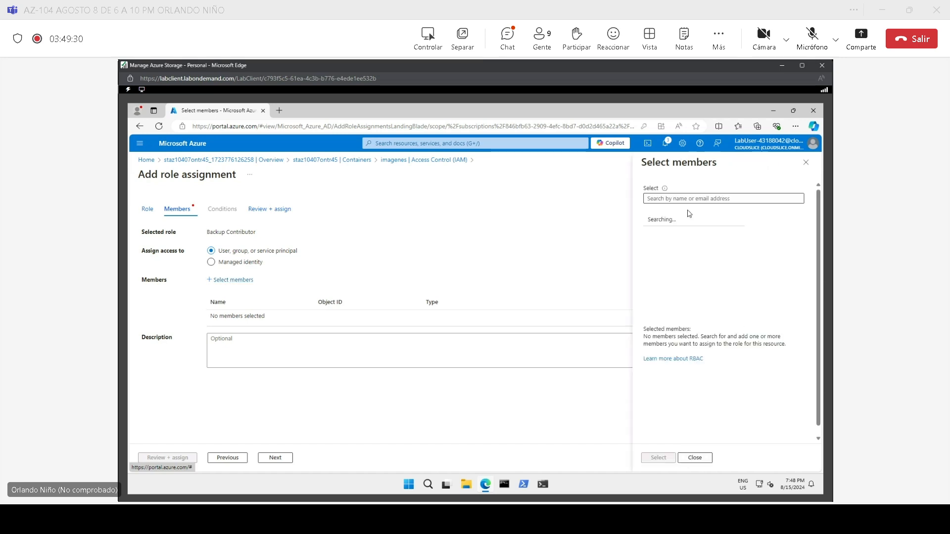
click(806, 162)
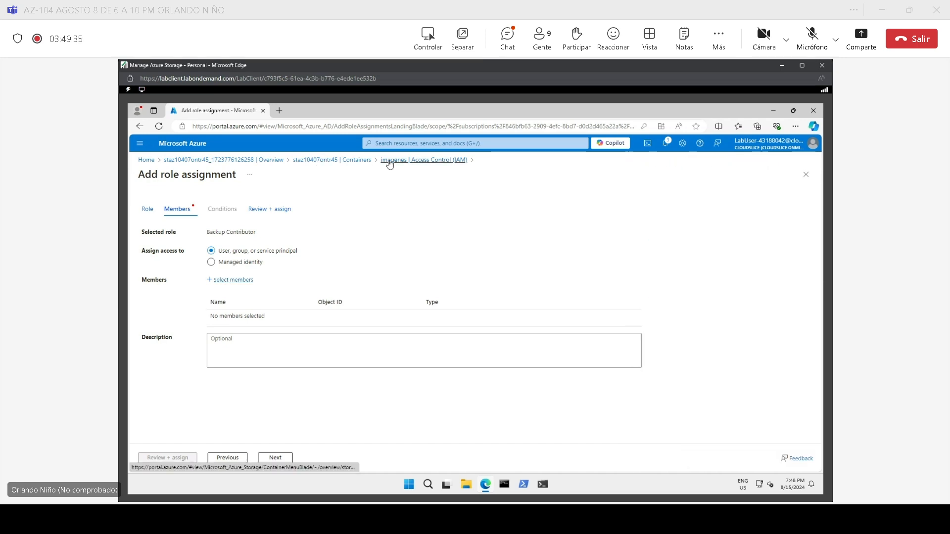
click(305, 161)
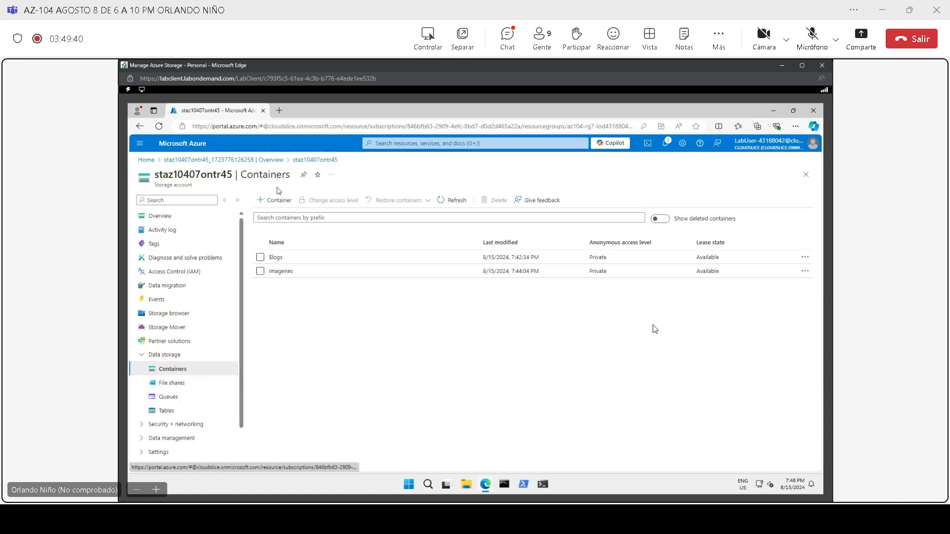
click(819, 49)
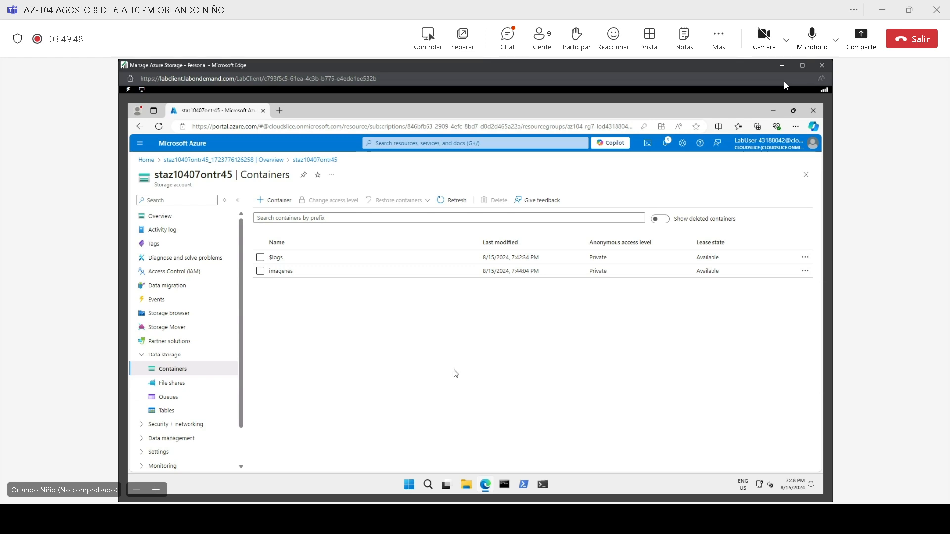
Look through the storage account's Settings and Monitoring (classic) options.
scroll(240, 438, down, 2)
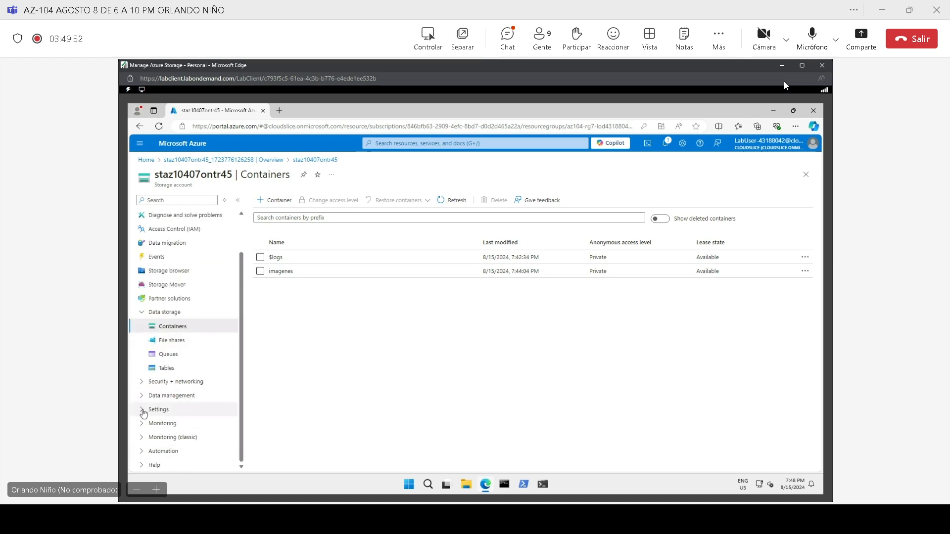
click(144, 411)
scroll(149, 413, down, 3)
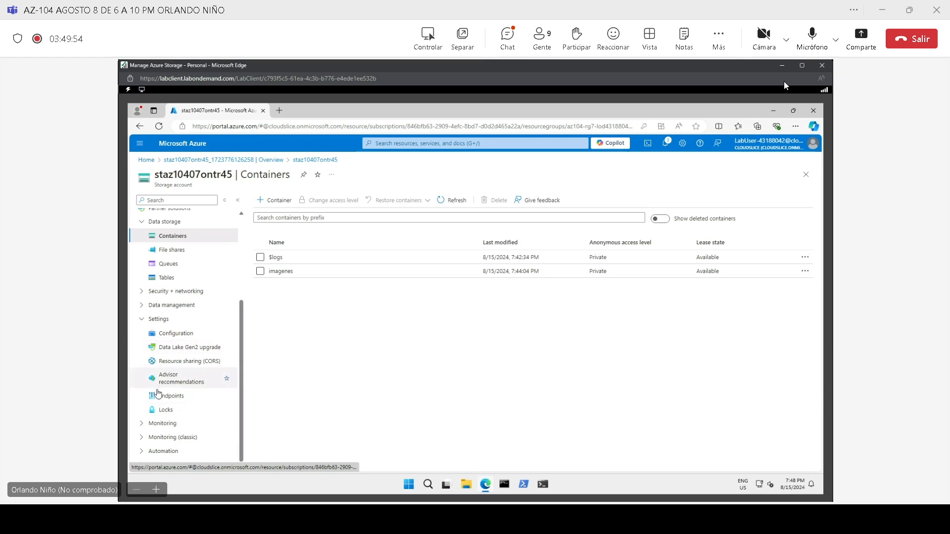
click(142, 438)
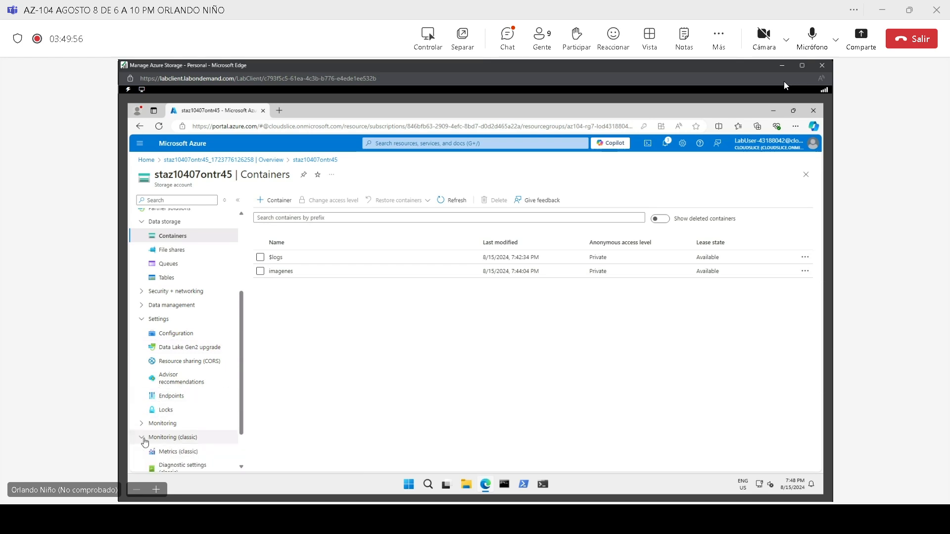
scroll(145, 442, down, 1)
Search the storage account's menu for "prop" and clear the search.
click(153, 200)
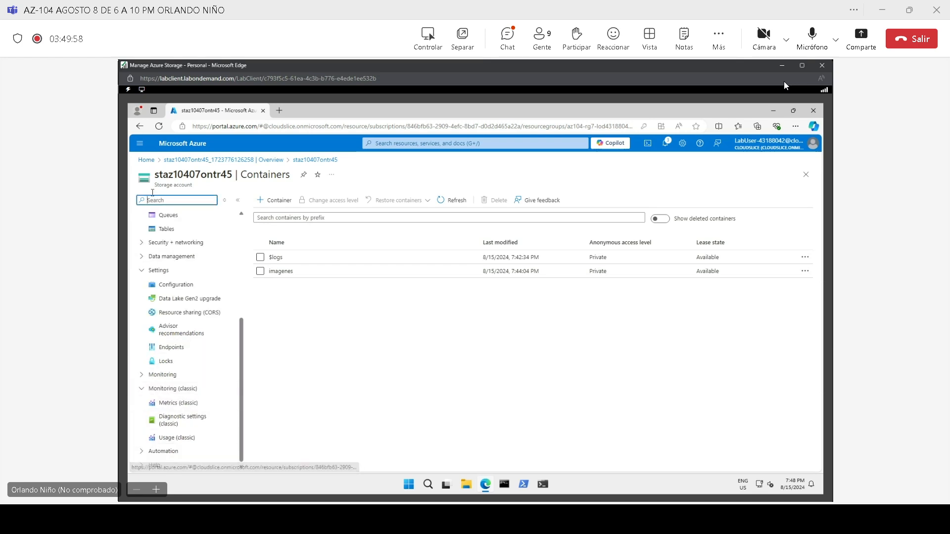
text(por)
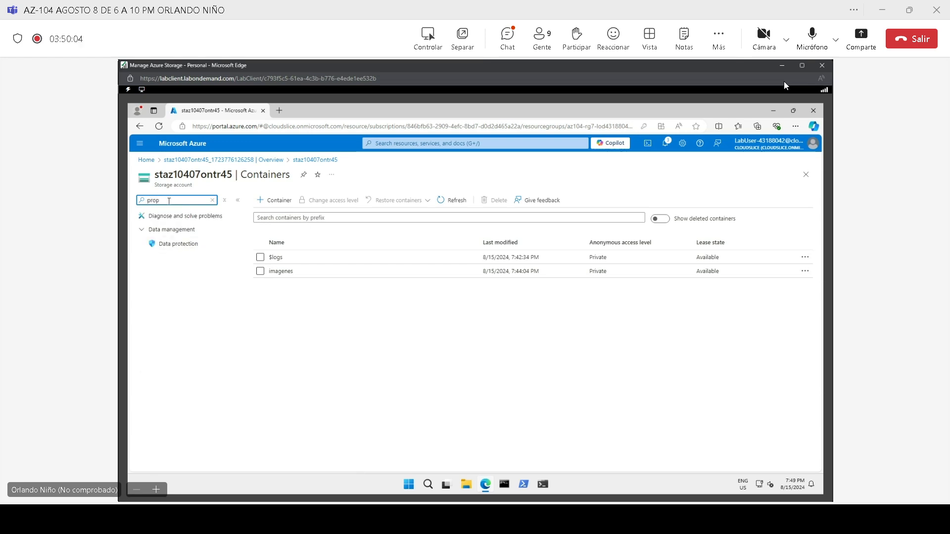
key(BackSpace)
key(BackSpace)
key(BackSpace)
key(BackSpace)
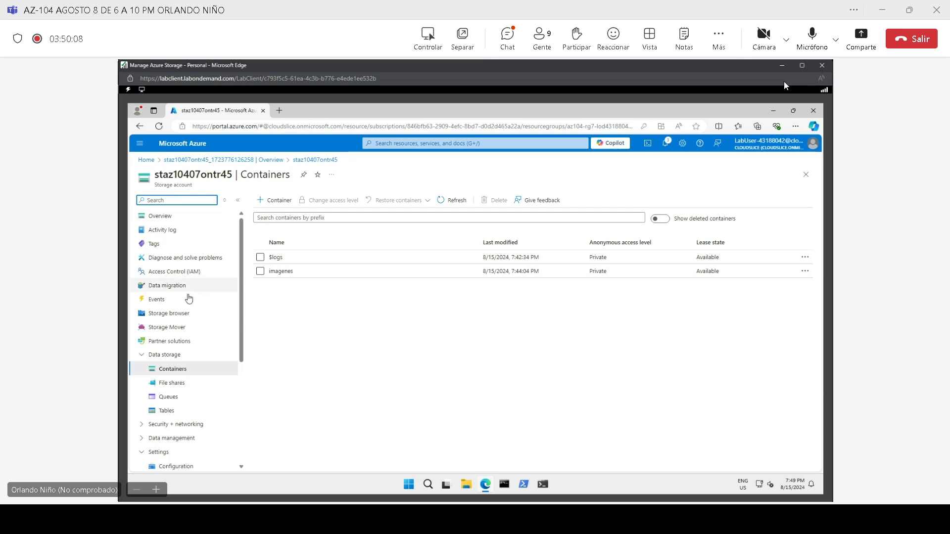
Look through the storage account's Monitoring and Automation options.
click(241, 371)
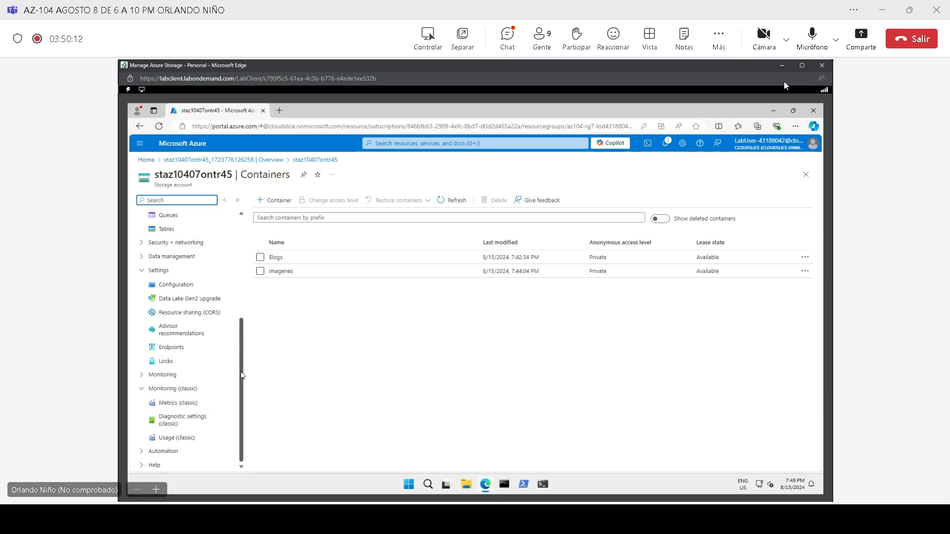
click(143, 377)
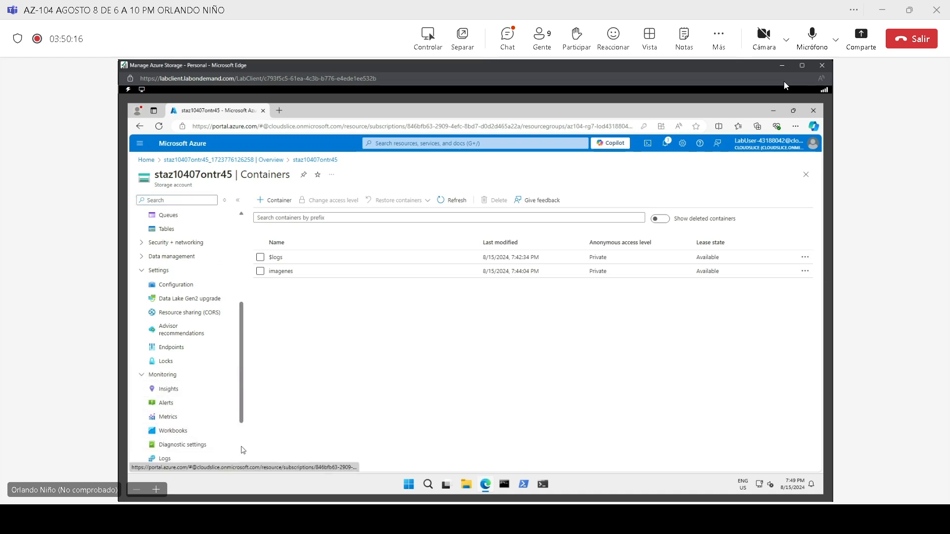
click(243, 450)
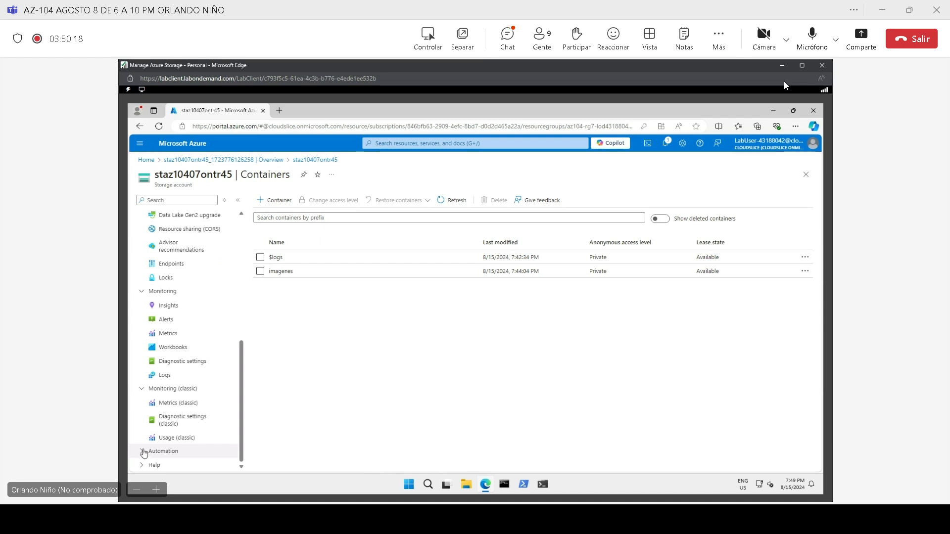
click(144, 450)
scroll(229, 441, down, 2)
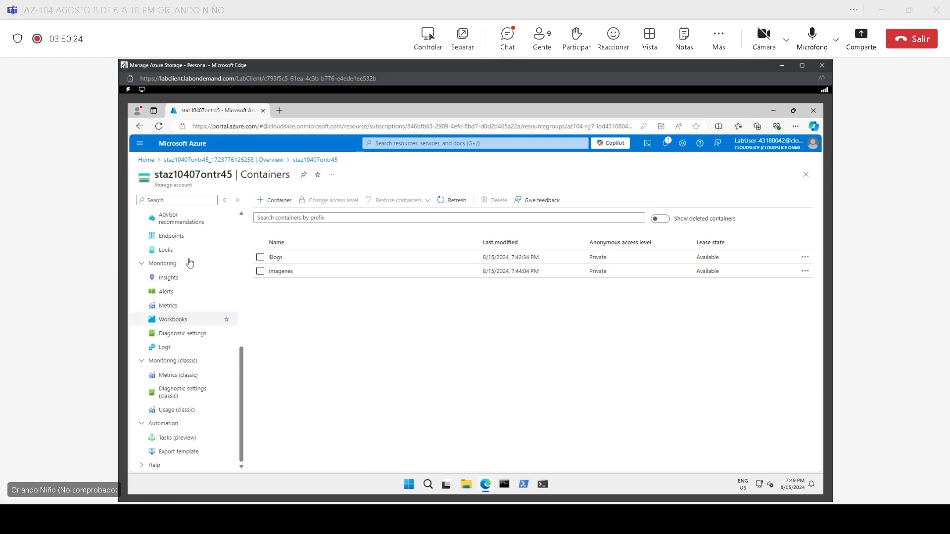
Open the storage account's Endpoints and examine the resource IDs and addresses of the blob, file, queue, table, Data Lake and static website services.
click(184, 237)
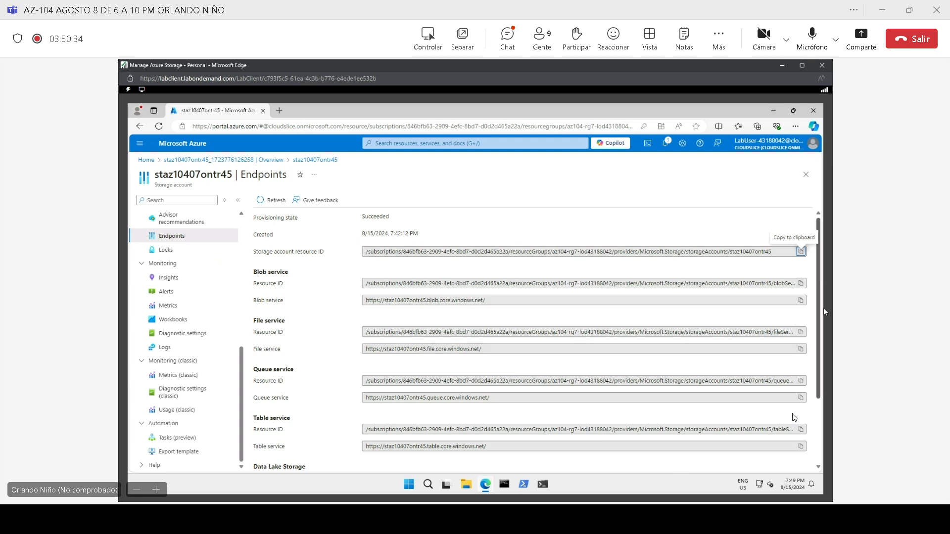
scroll(820, 303, down, 3)
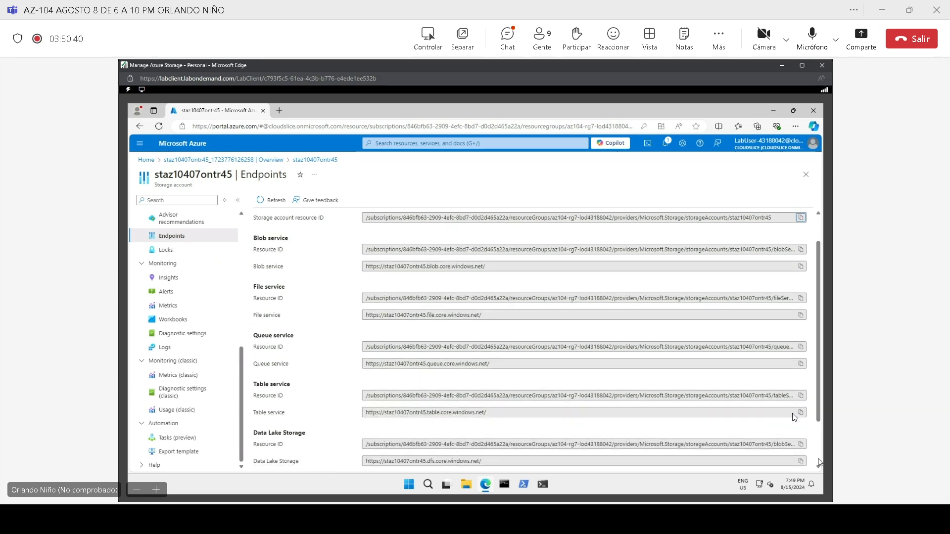
scroll(819, 463, down, 5)
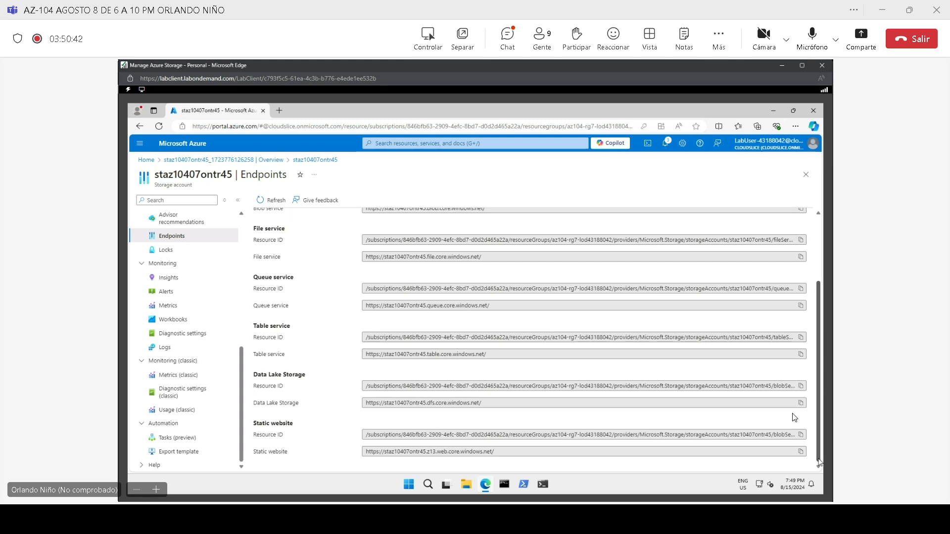
scroll(820, 459, up, 2)
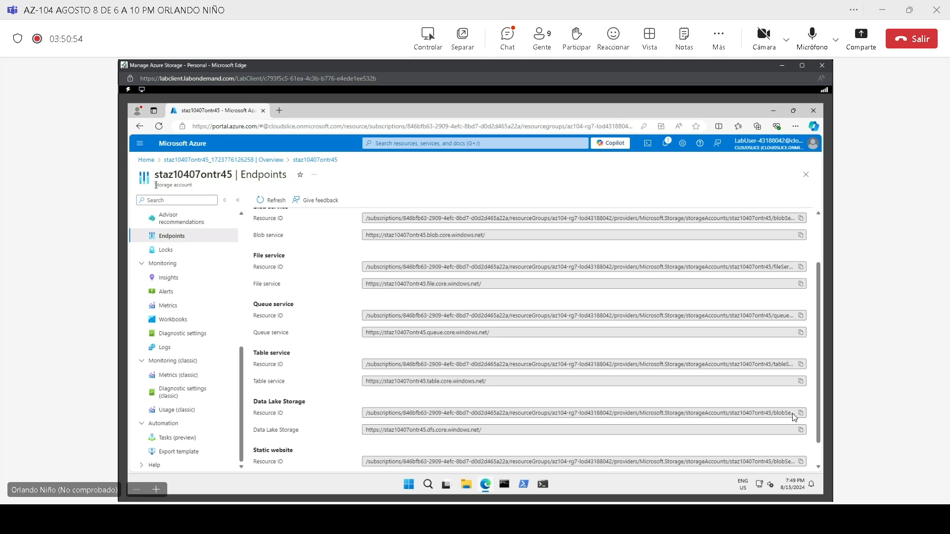
drag(154, 186, 203, 194)
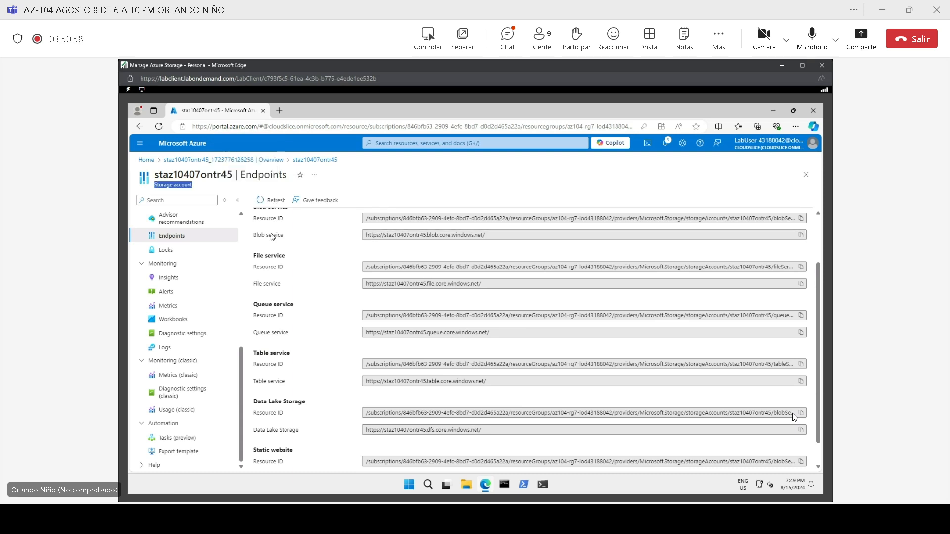
drag(254, 234, 287, 234)
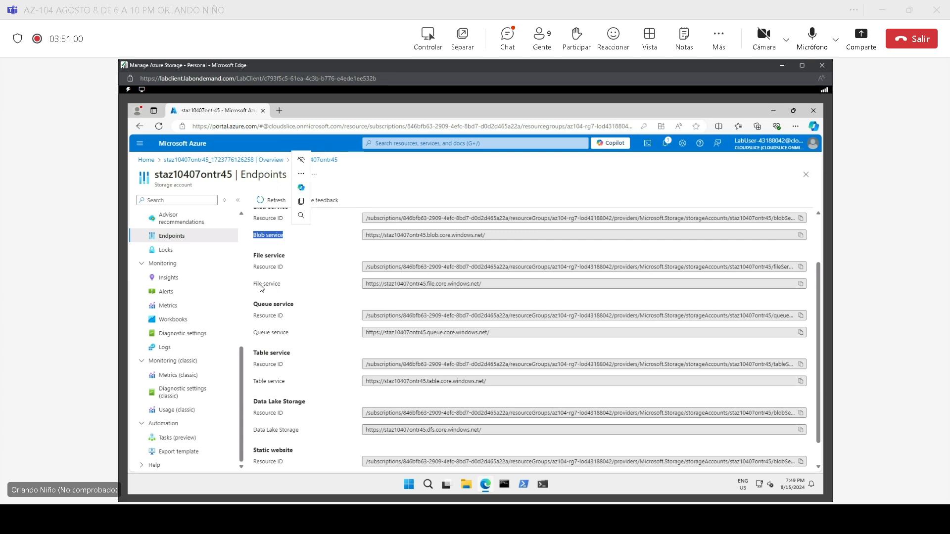
click(256, 284)
drag(256, 285, 277, 288)
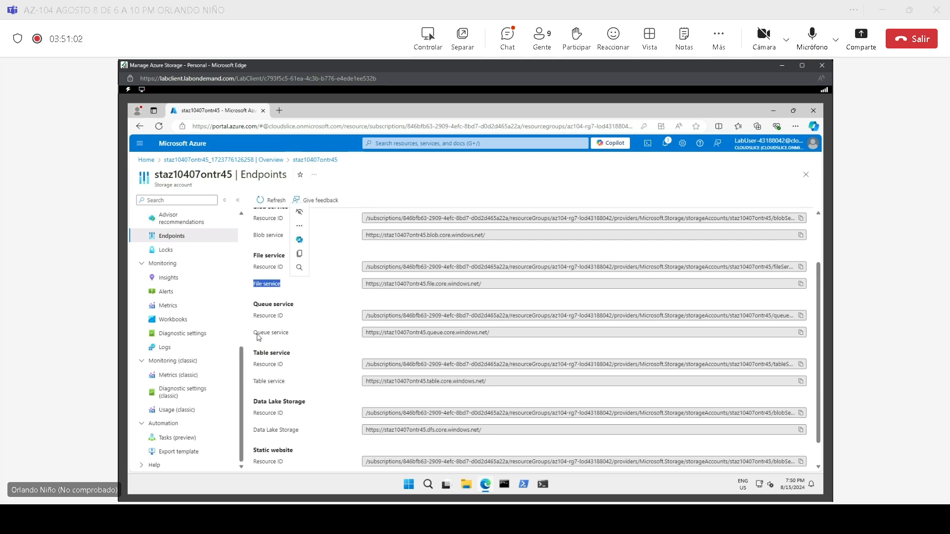
drag(254, 332, 297, 338)
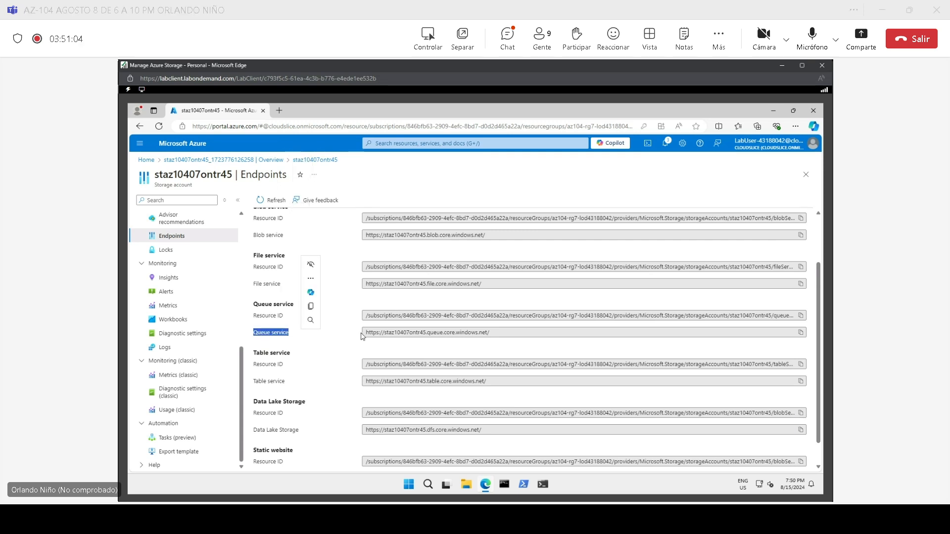
Examine the addresses of the queue, file and blob services on the Endpoints page.
drag(364, 332, 497, 330)
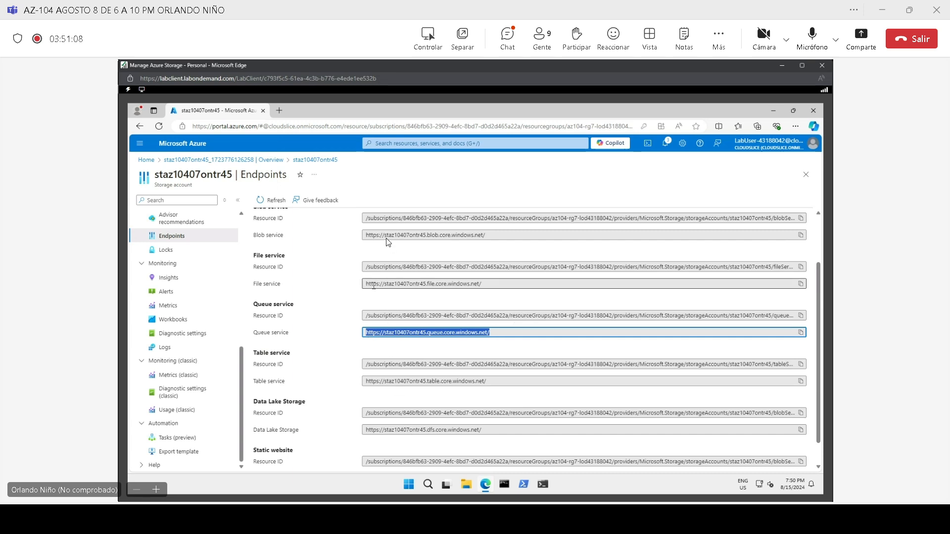
drag(366, 285, 482, 289)
drag(365, 235, 486, 243)
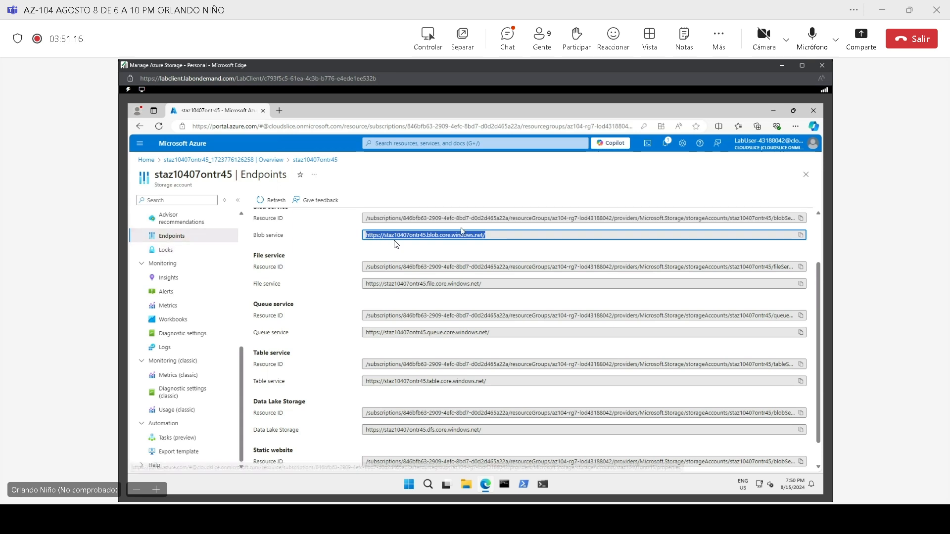
Switch to the Teams meeting, open its chat to read the latest messages and mute the microphone.
click(508, 38)
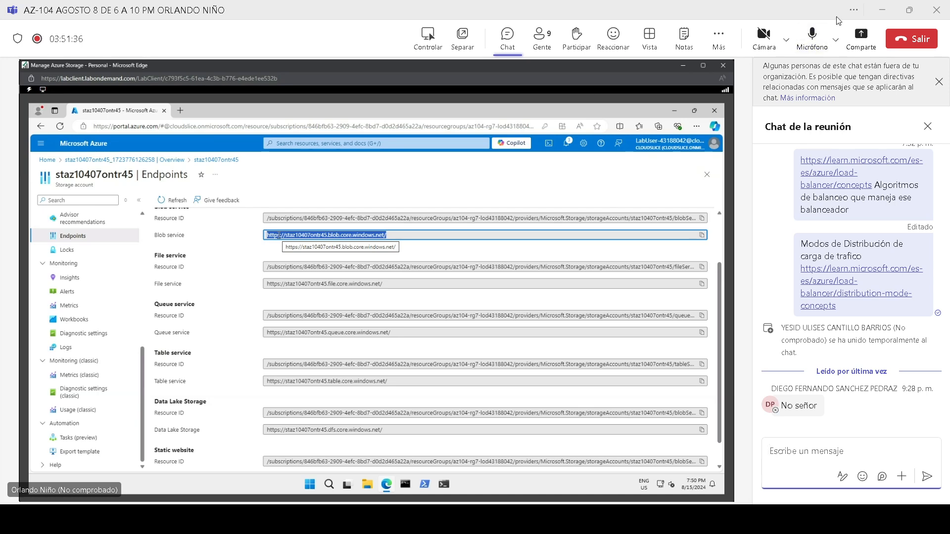
click(806, 49)
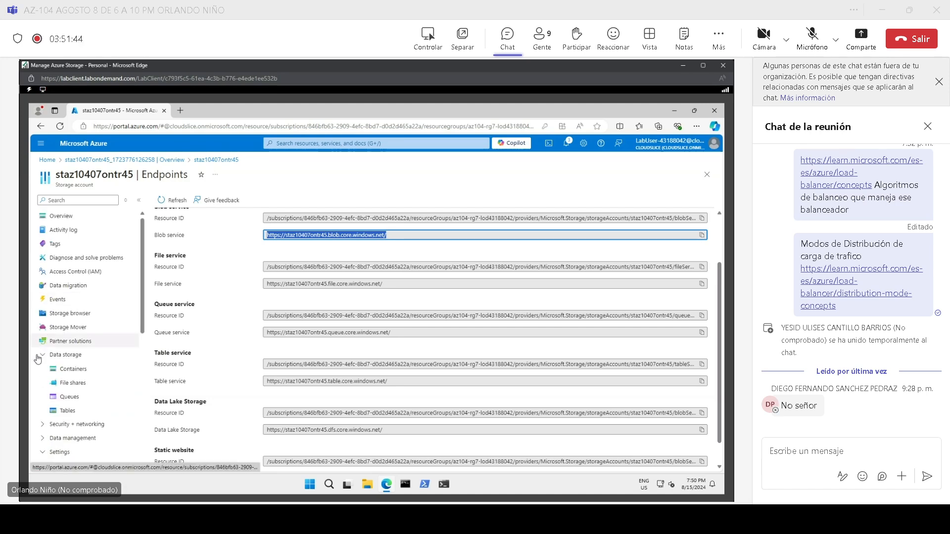
key(alt+Tab)
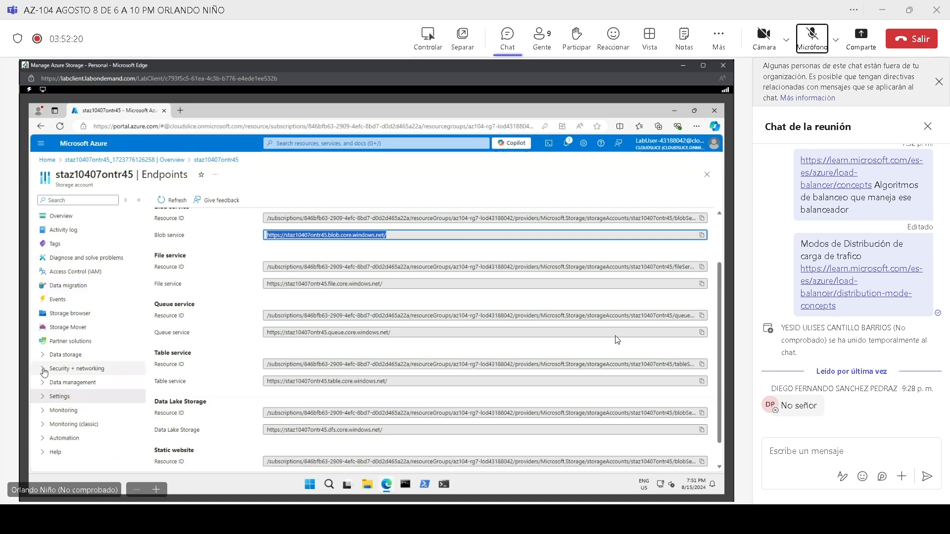
Open the storage account's Access keys under Security + networking and examine the account name and key1's masked key.
click(43, 370)
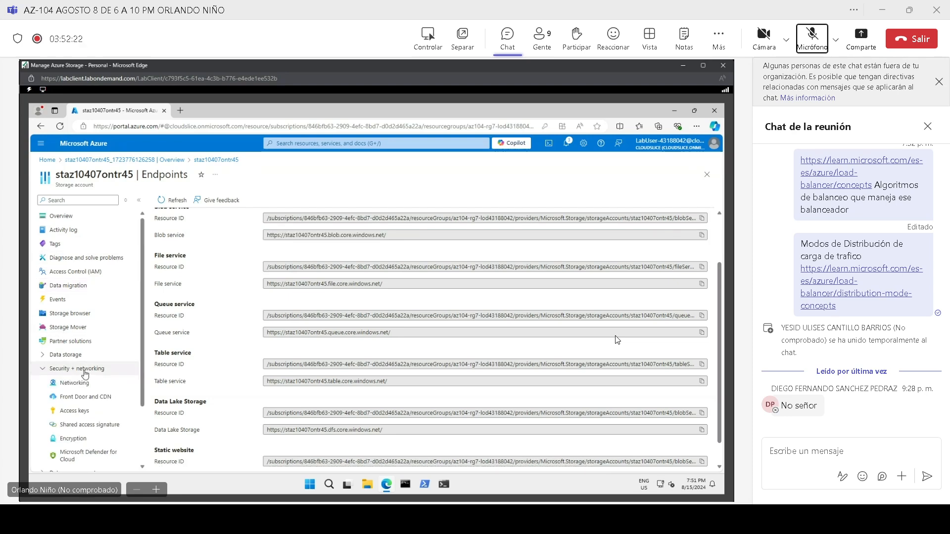
click(74, 413)
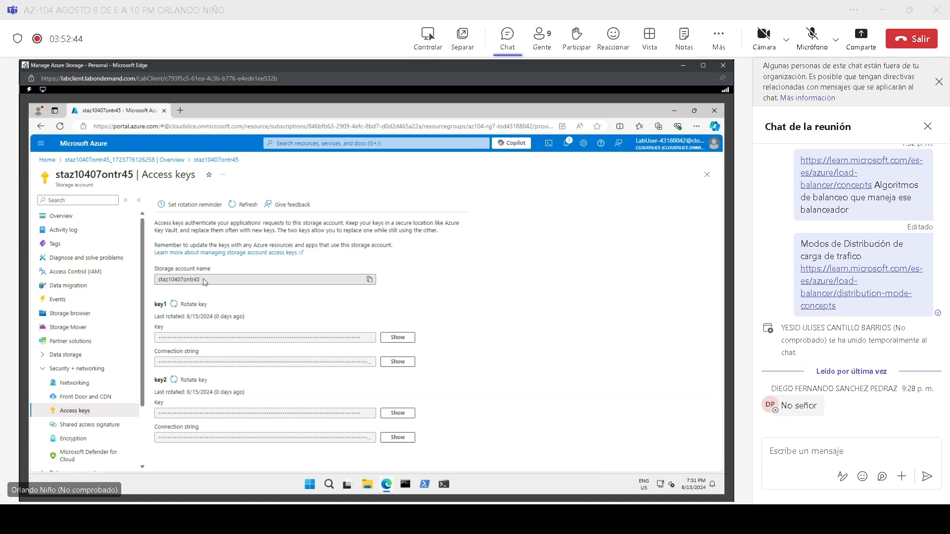
drag(204, 282, 150, 280)
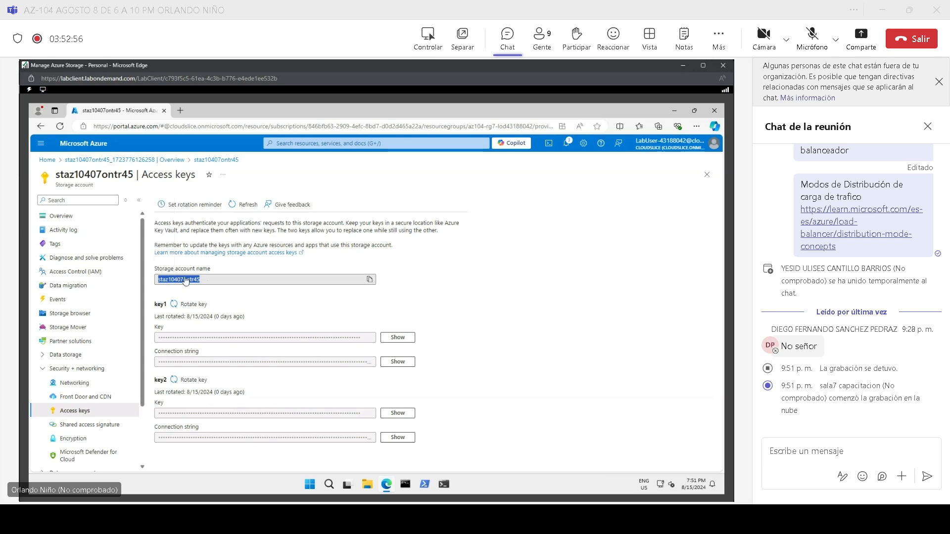
drag(206, 279, 142, 279)
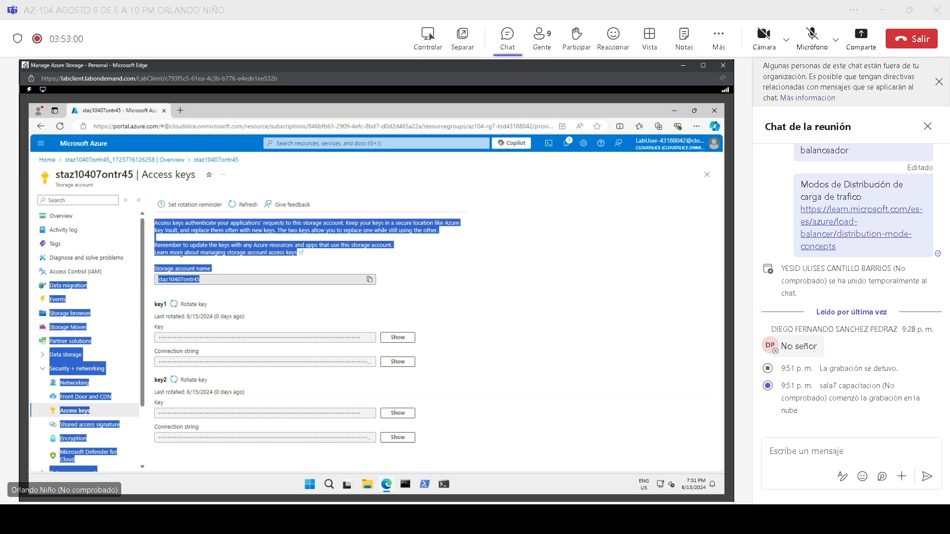
click(199, 338)
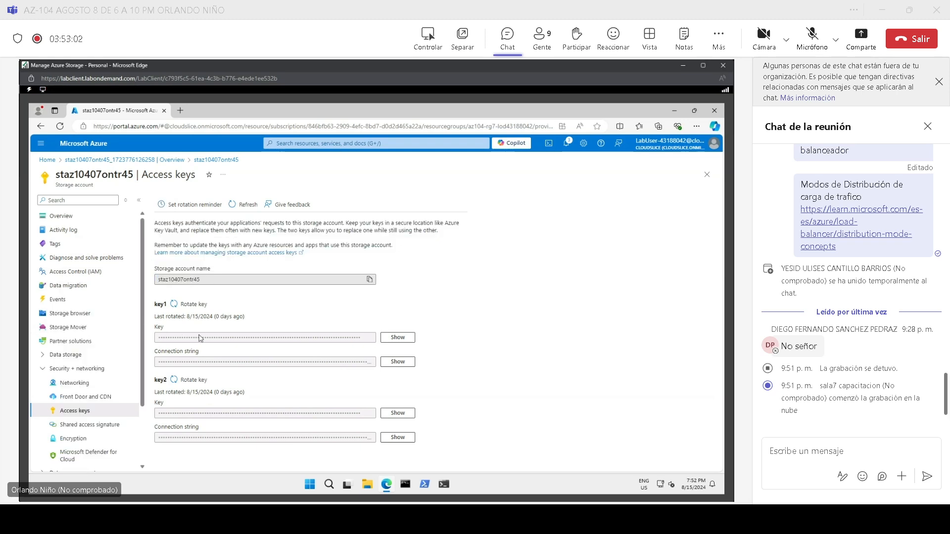
drag(159, 339, 369, 342)
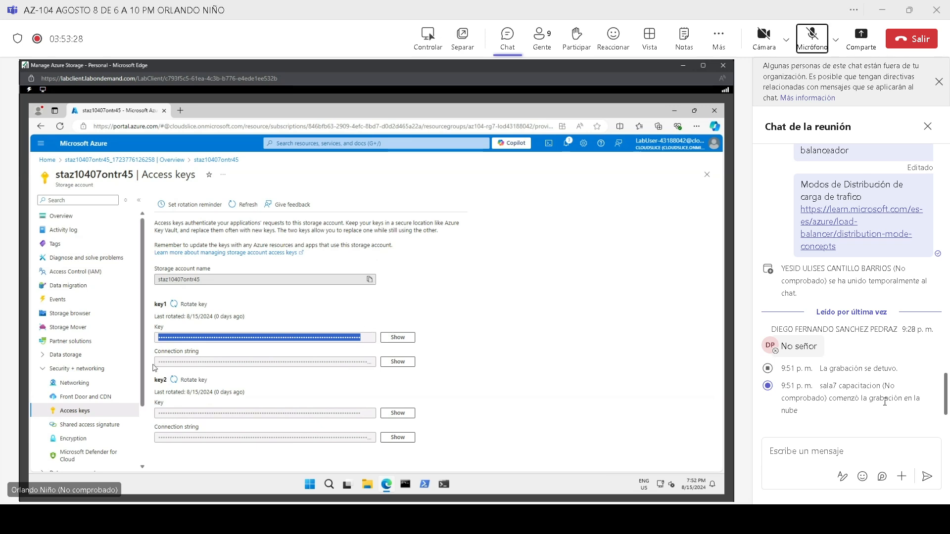
Reveal the connection string of key1.
drag(158, 364, 373, 366)
click(375, 365)
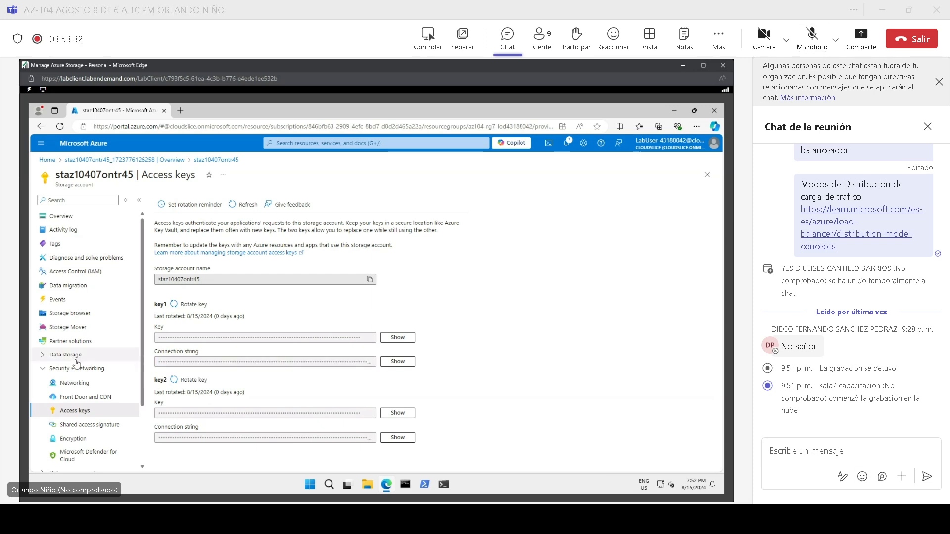
drag(157, 364, 212, 365)
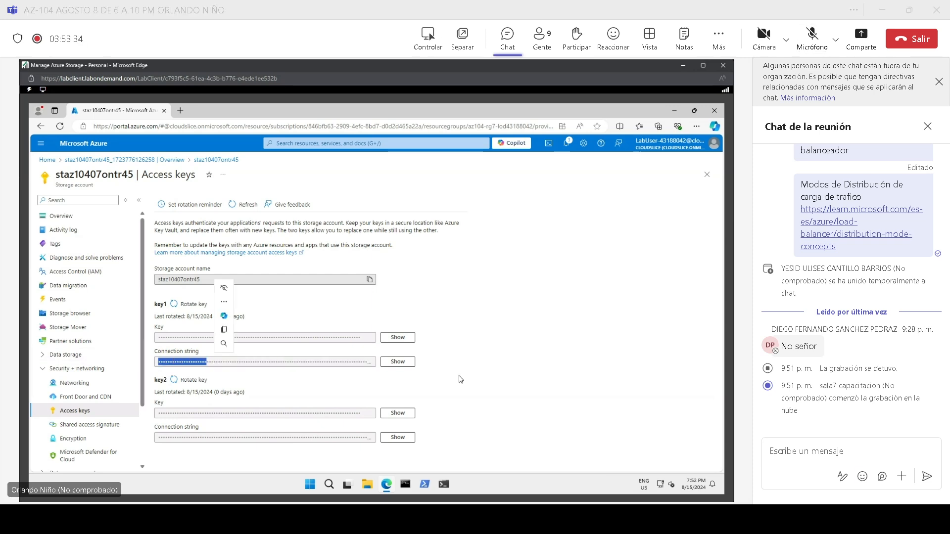
click(399, 365)
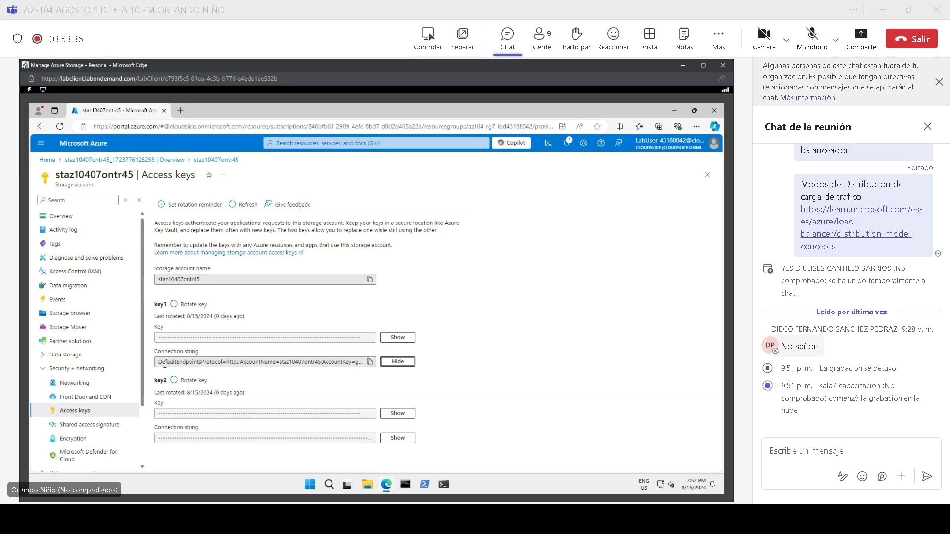
Examine the protocol, account name and account key parts of key1's connection string and compare them with the storage account name.
drag(158, 362, 344, 362)
click(233, 362)
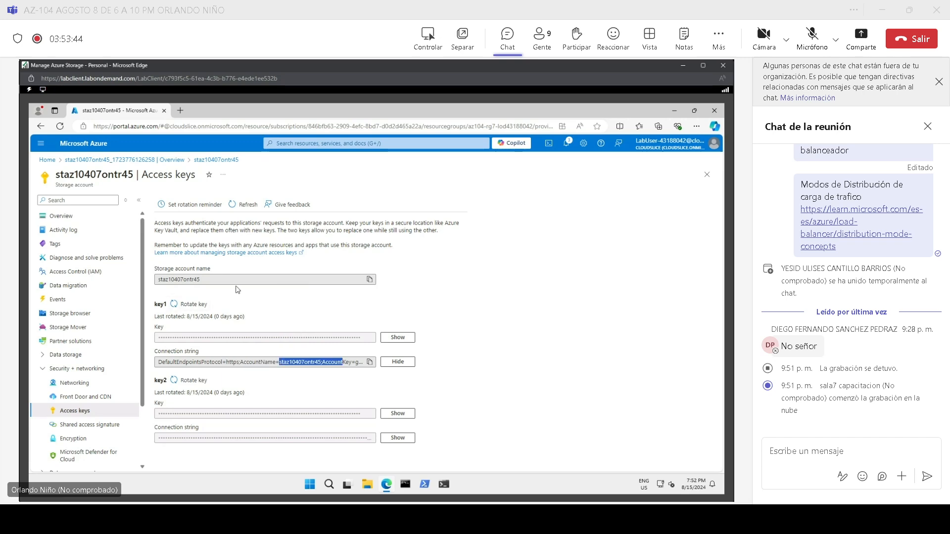
click(323, 361)
drag(322, 362, 391, 362)
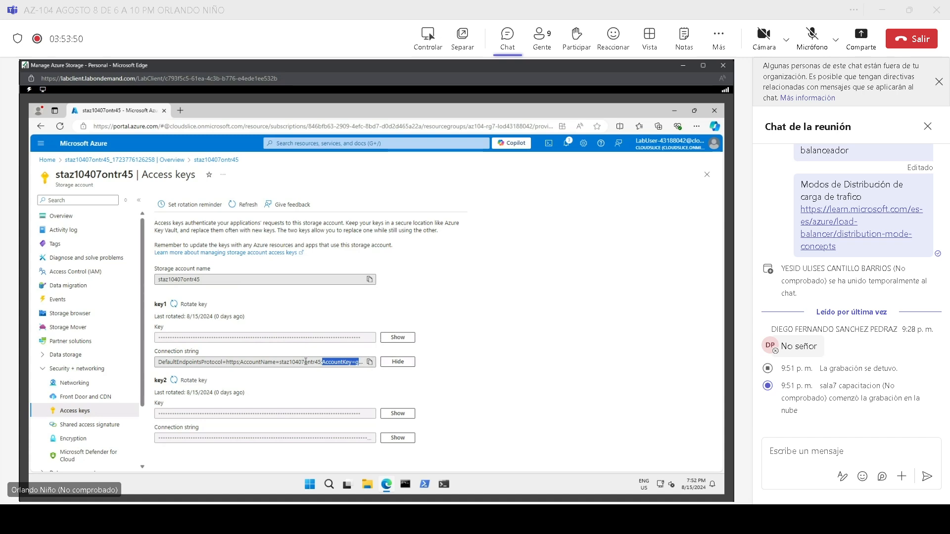
click(365, 326)
drag(212, 280, 143, 275)
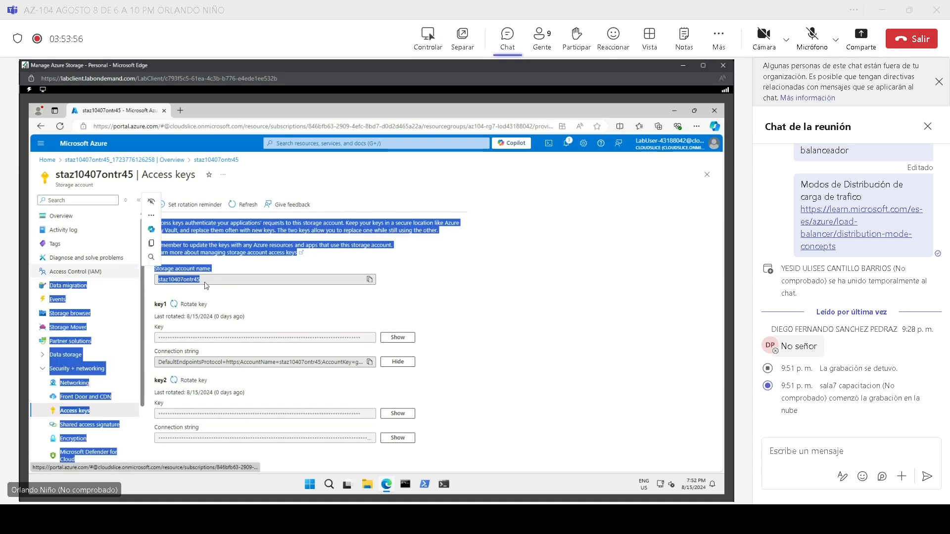
click(206, 285)
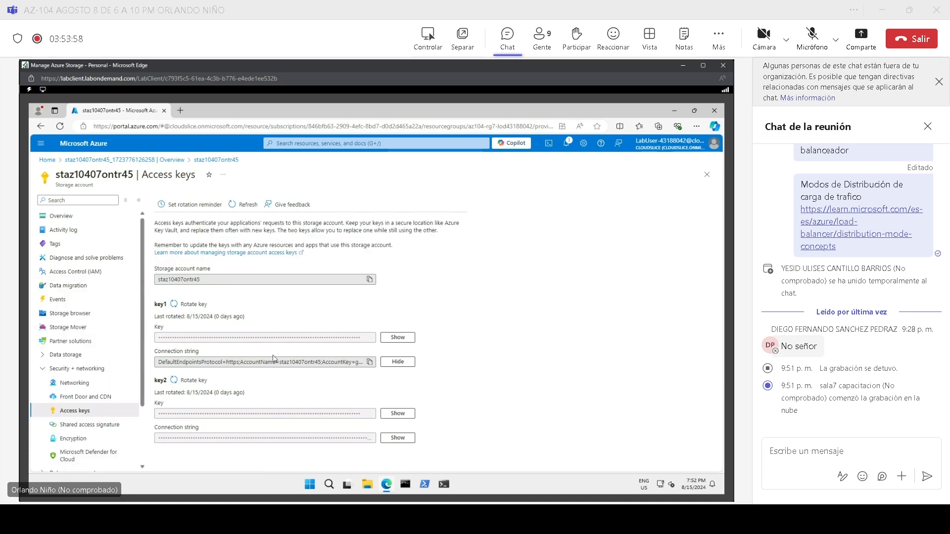
drag(274, 363, 329, 364)
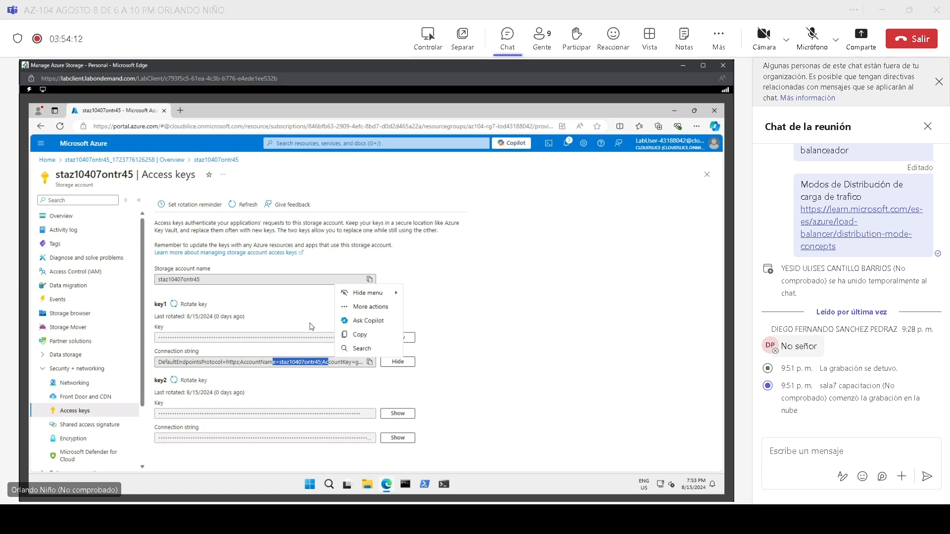
Open the Shared access signature settings and try disabling and re-enabling the Blob and Queue allowed services.
click(79, 428)
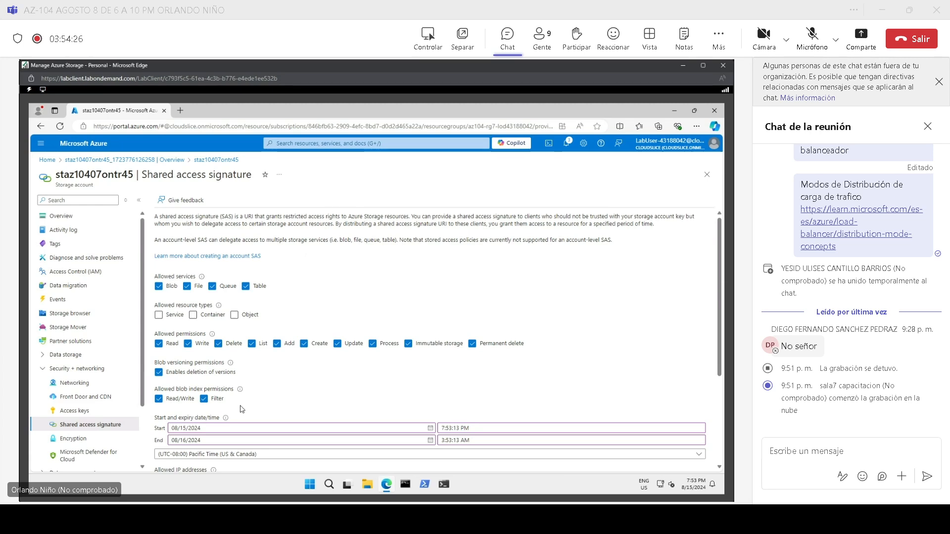
click(159, 287)
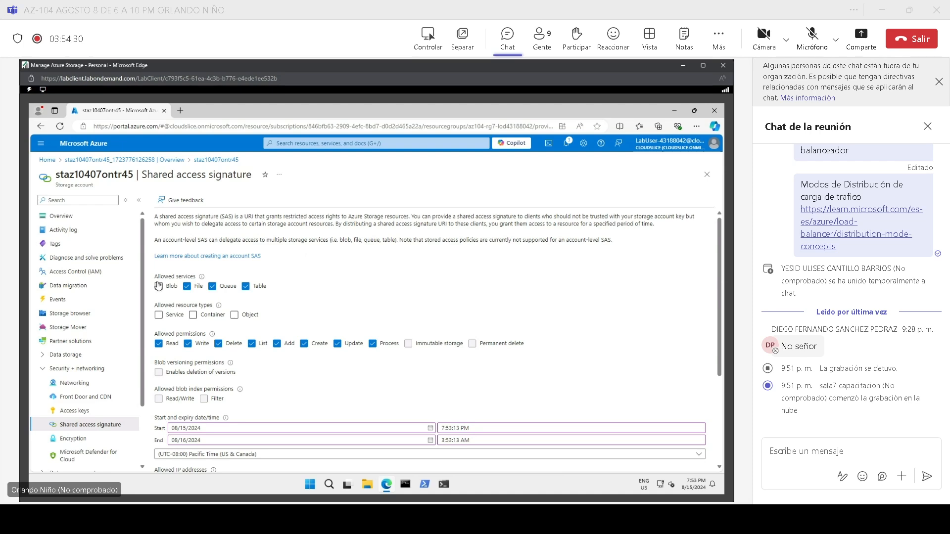
click(158, 287)
click(213, 287)
click(231, 290)
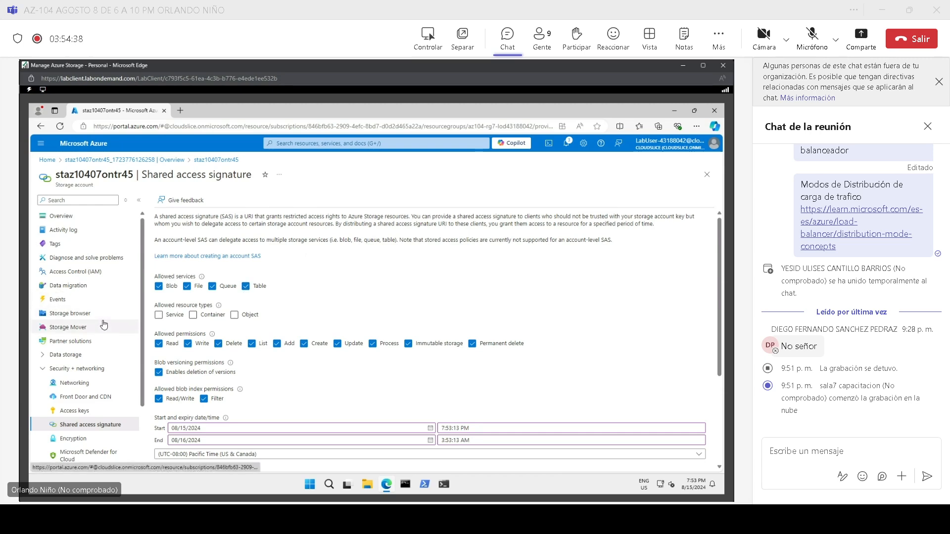
Enable the Service, Container and Object allowed resource types for the shared access signature.
click(158, 315)
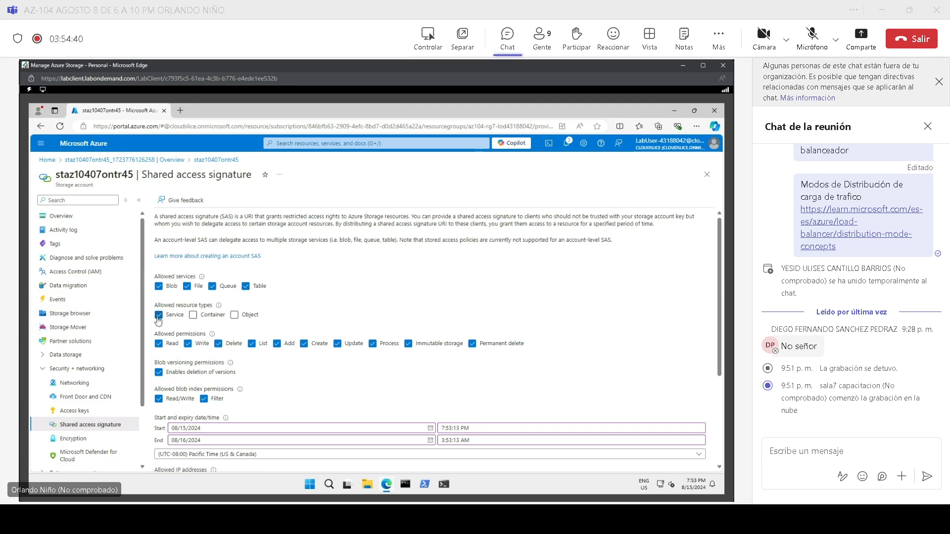
click(159, 315)
click(193, 315)
click(235, 315)
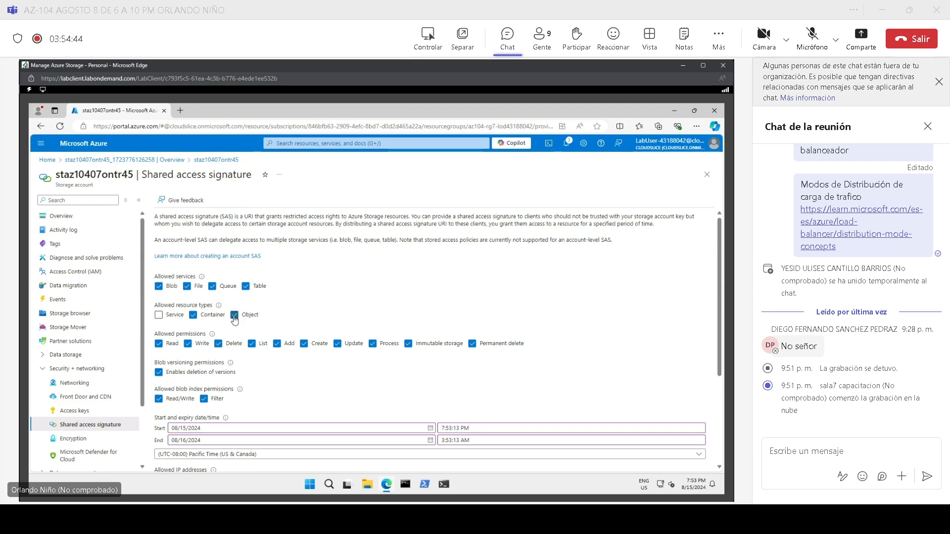
click(158, 316)
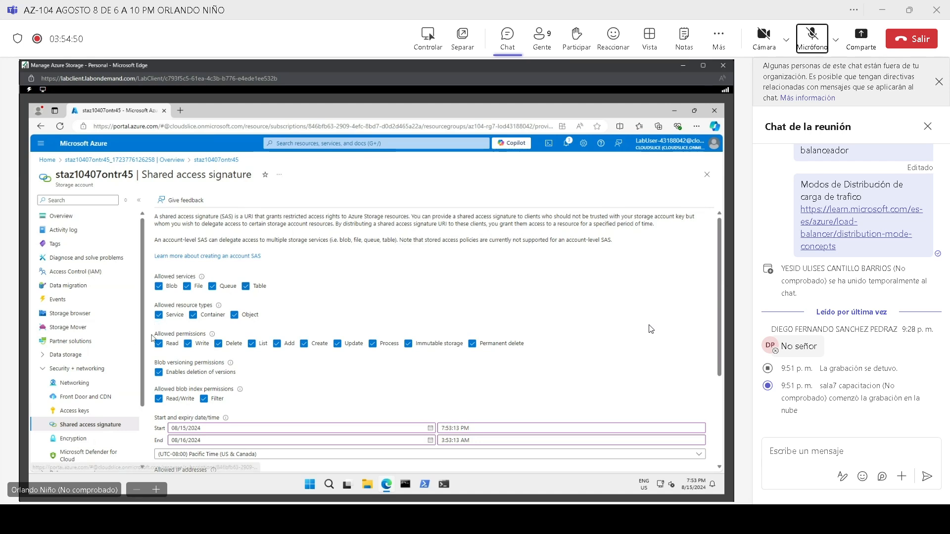
Examine the Allowed permissions section of the shared access signature and its explanation.
drag(156, 336, 210, 336)
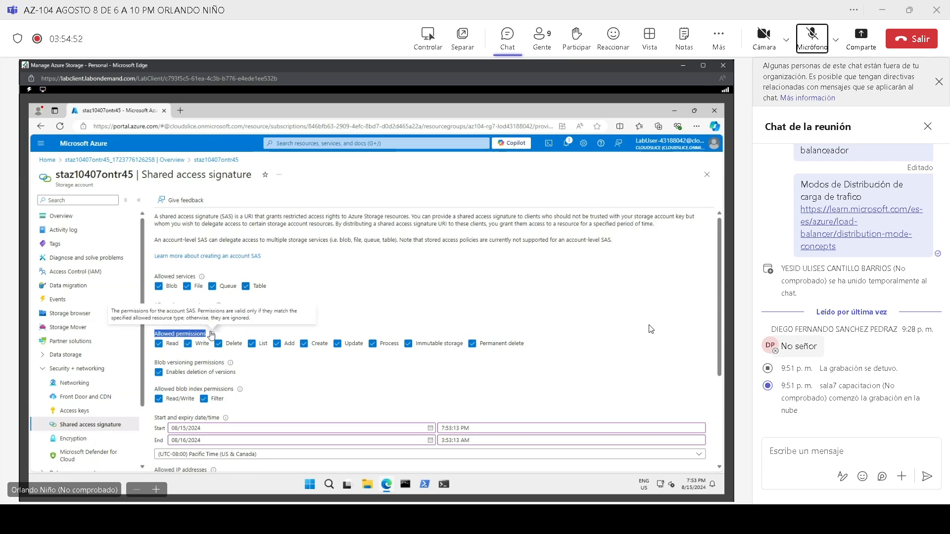
click(211, 336)
key(ctrl+a)
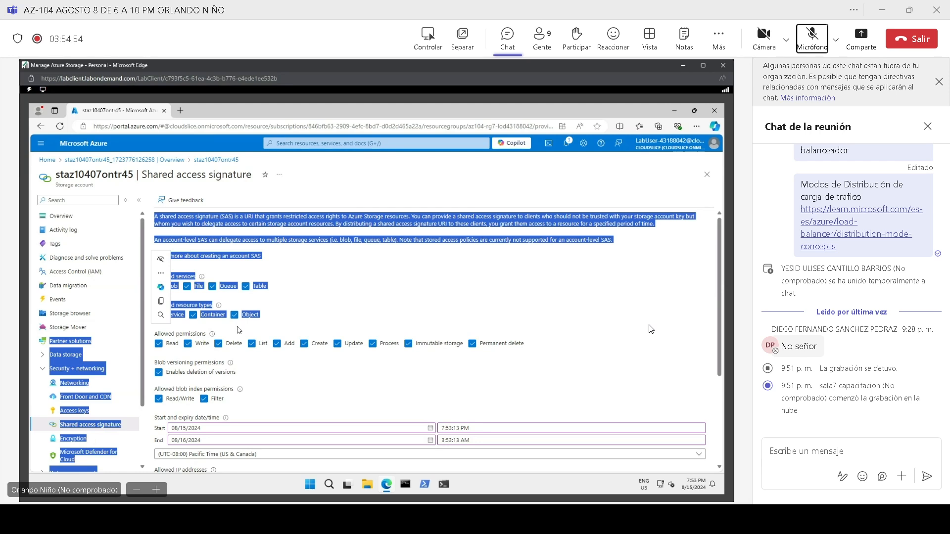
click(244, 335)
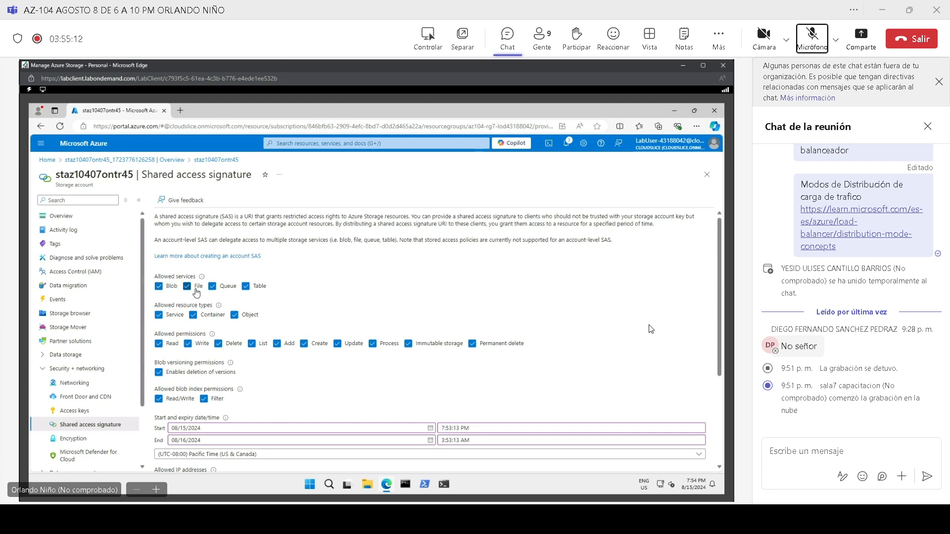
Dismiss the notice about external participants and close the meeting chat.
click(939, 81)
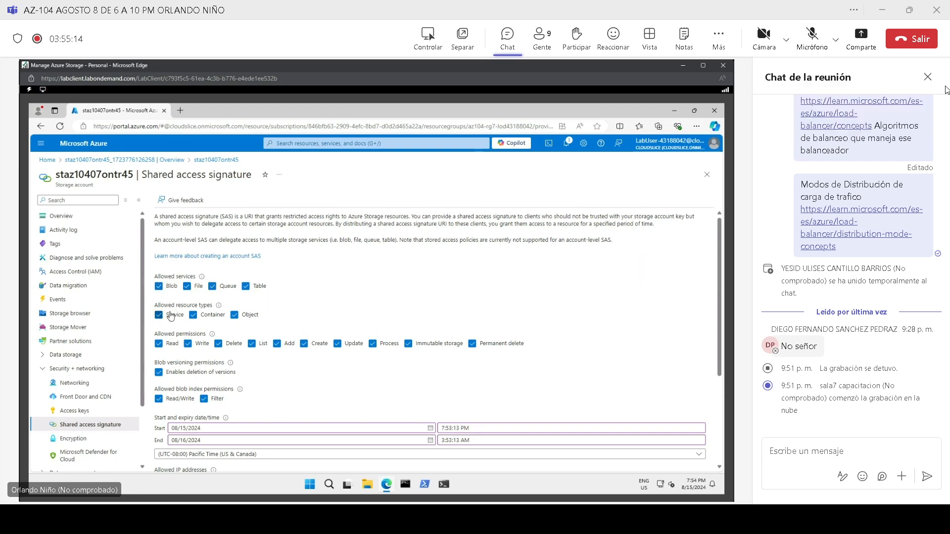
click(927, 77)
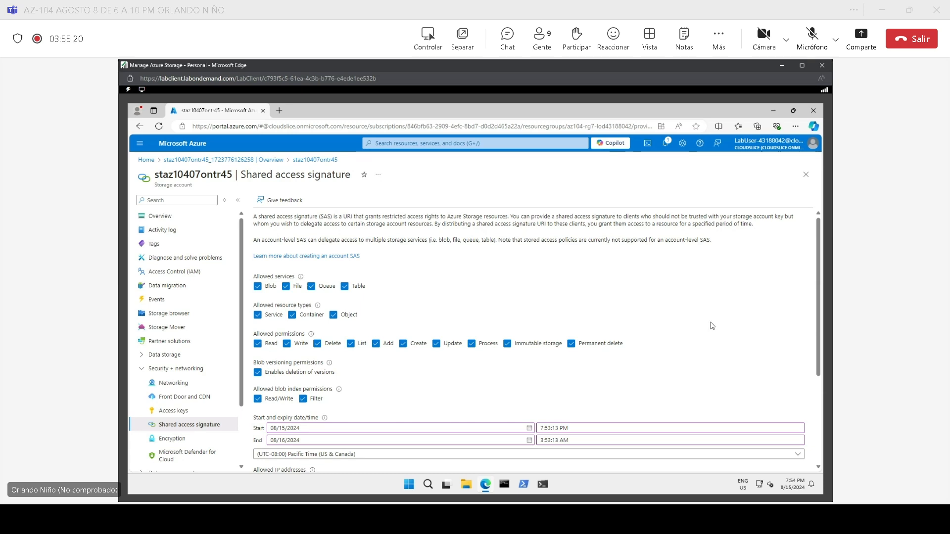
Try excluding the File, Blob and Queue services from the shared access signature, and allow all three again.
click(286, 287)
click(258, 288)
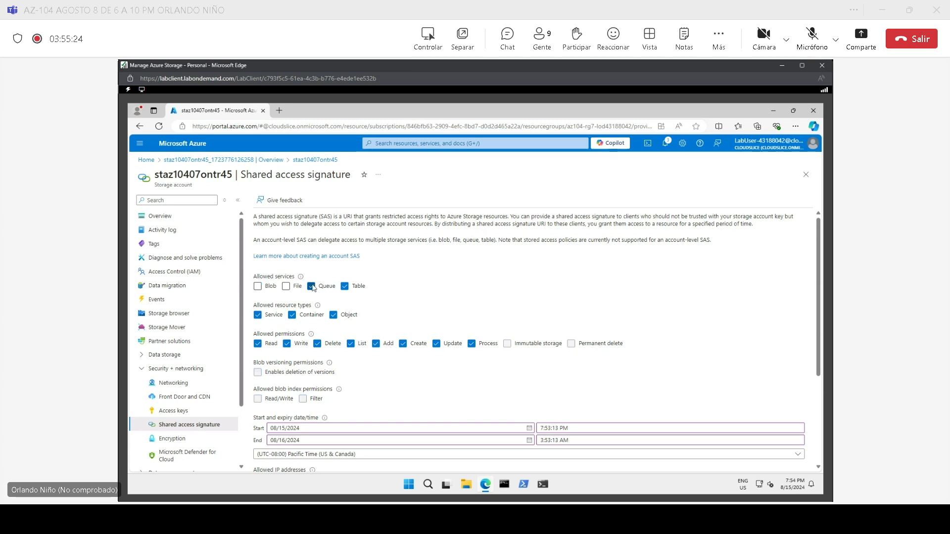
click(311, 288)
click(286, 288)
click(260, 287)
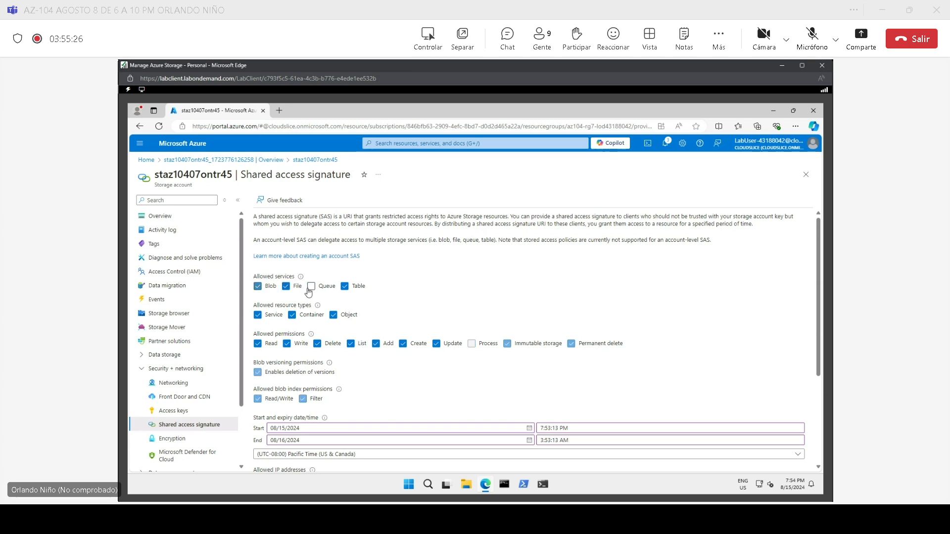
click(311, 287)
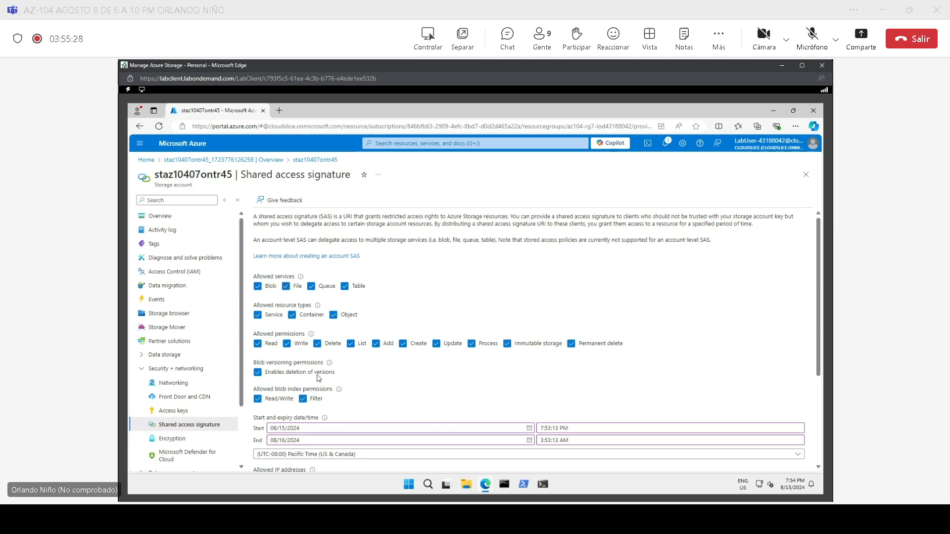
Look through the shared access signature's start and expiry times, allowed IP addresses, protocols, routing tier and signing key options.
scroll(310, 373, down, 3)
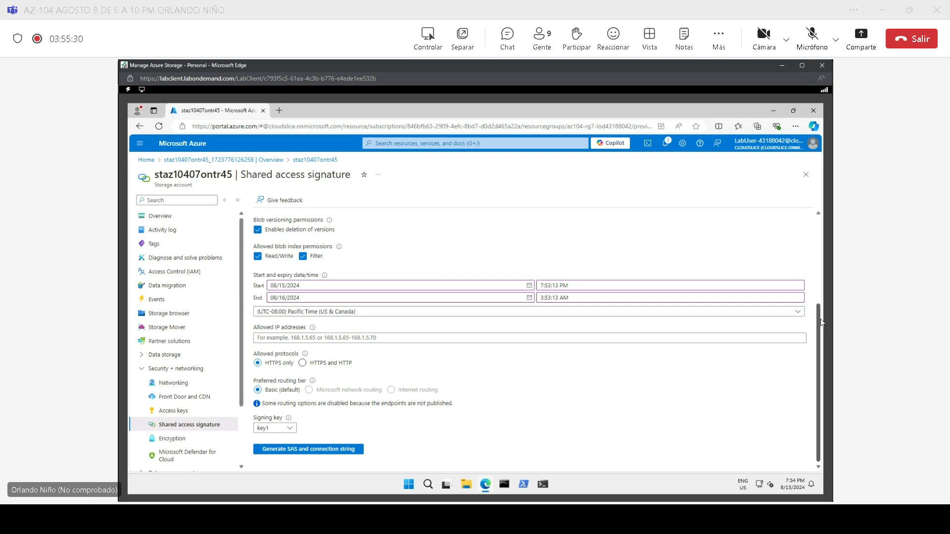
drag(818, 321, 814, 280)
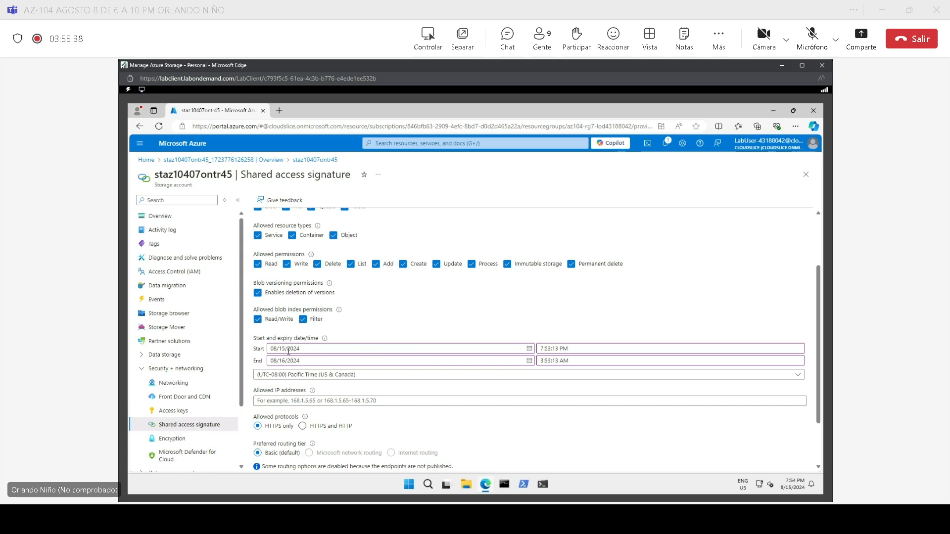
Examine the signature's start date, the allowed IP addresses setting and the allowed protocols choices.
triple_click(313, 348)
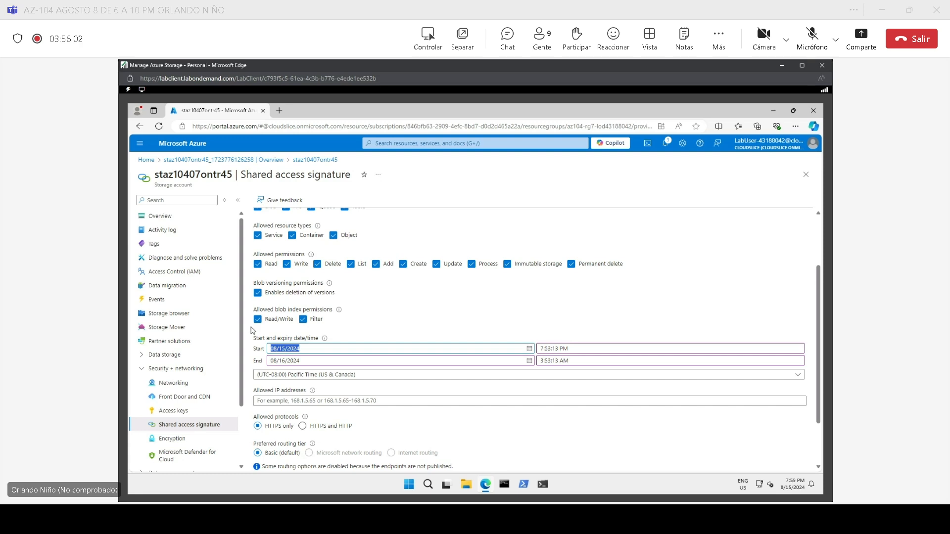
click(272, 401)
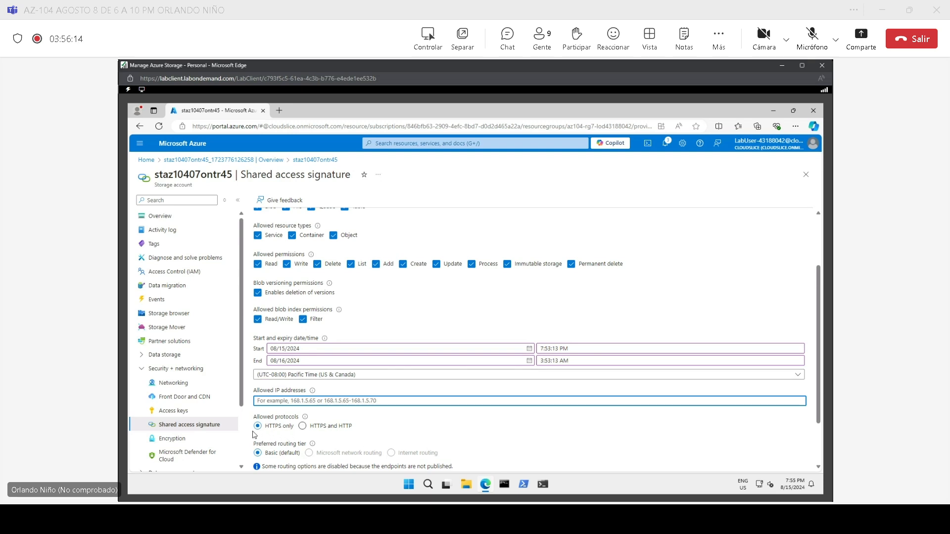
click(321, 429)
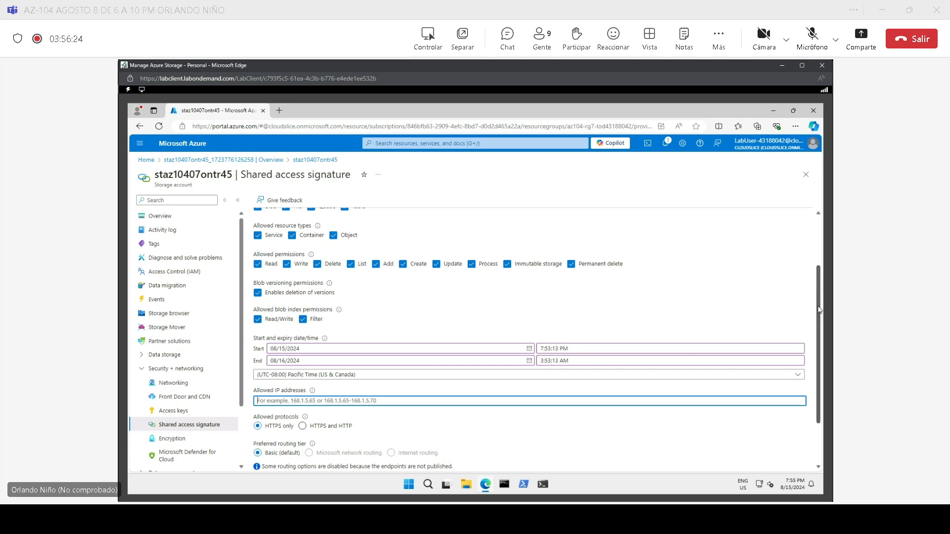
Generate the SAS and connection string with signing key key1, and copy the resulting connection string.
scroll(819, 310, down, 2)
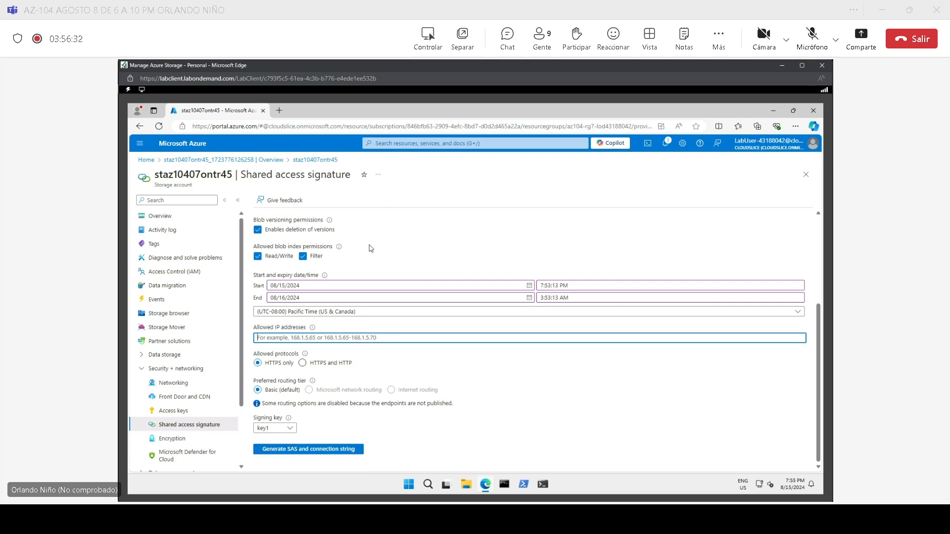
click(308, 450)
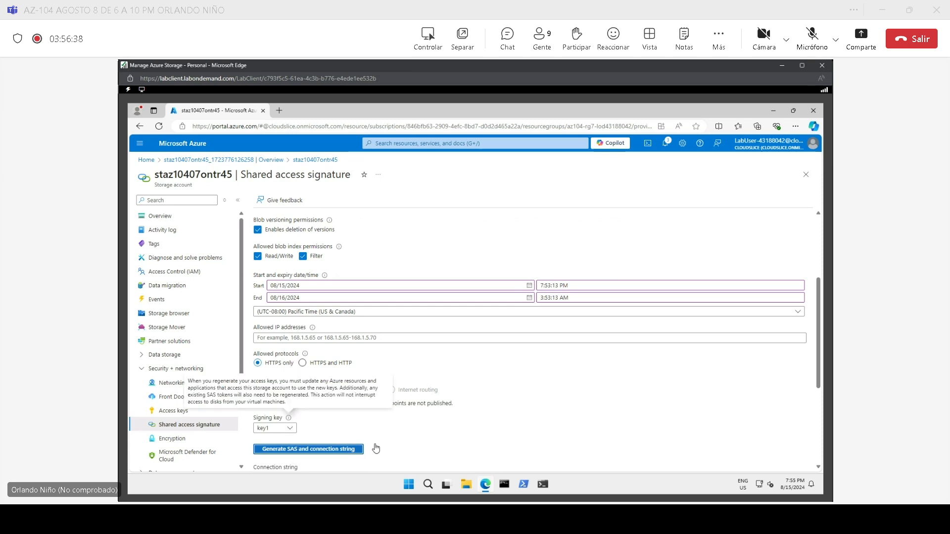
scroll(469, 425, down, 3)
scroll(469, 425, down, 3)
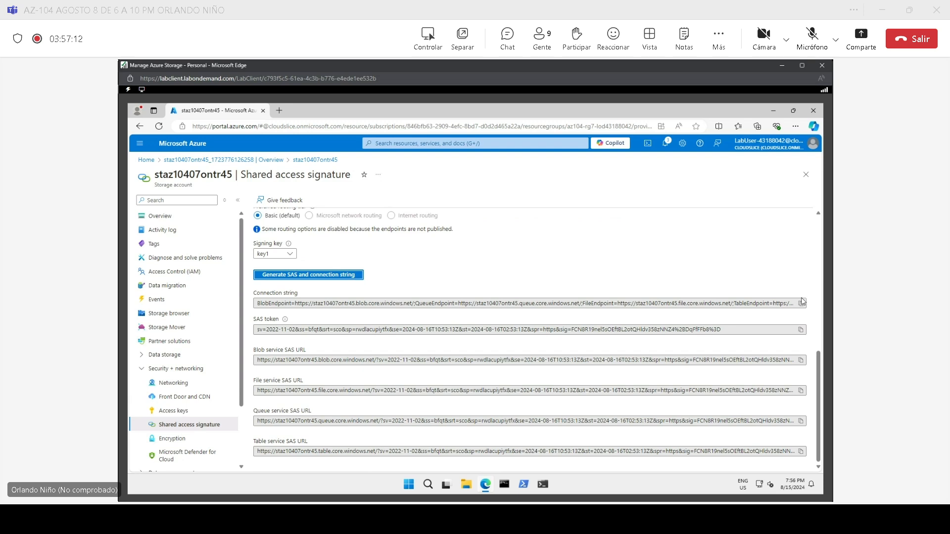
click(801, 304)
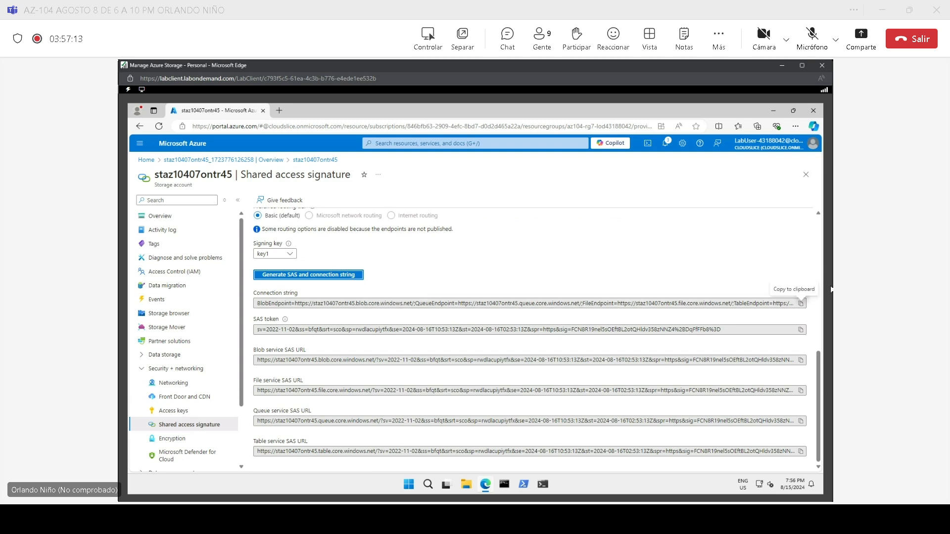
click(820, 317)
drag(821, 317, 809, 245)
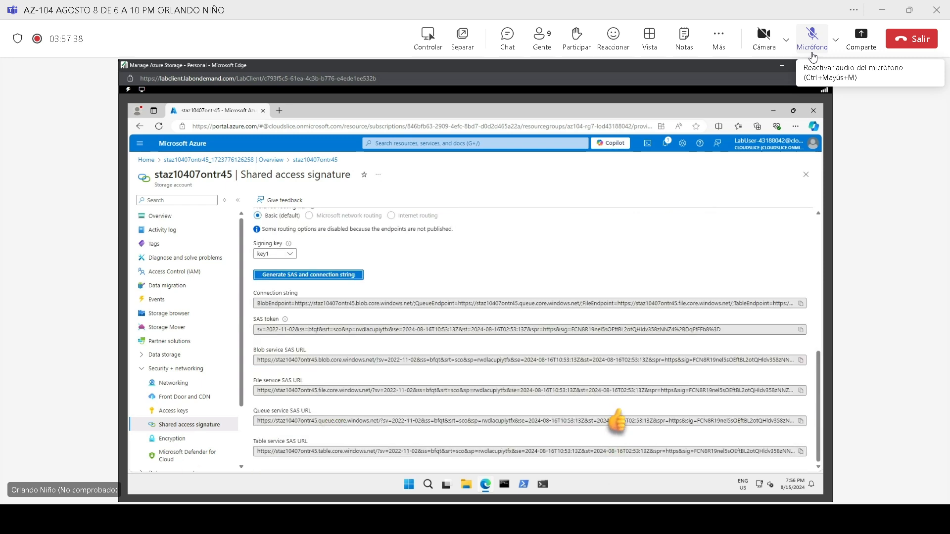
Unmute the microphone in the Teams meeting and mute it again.
click(813, 52)
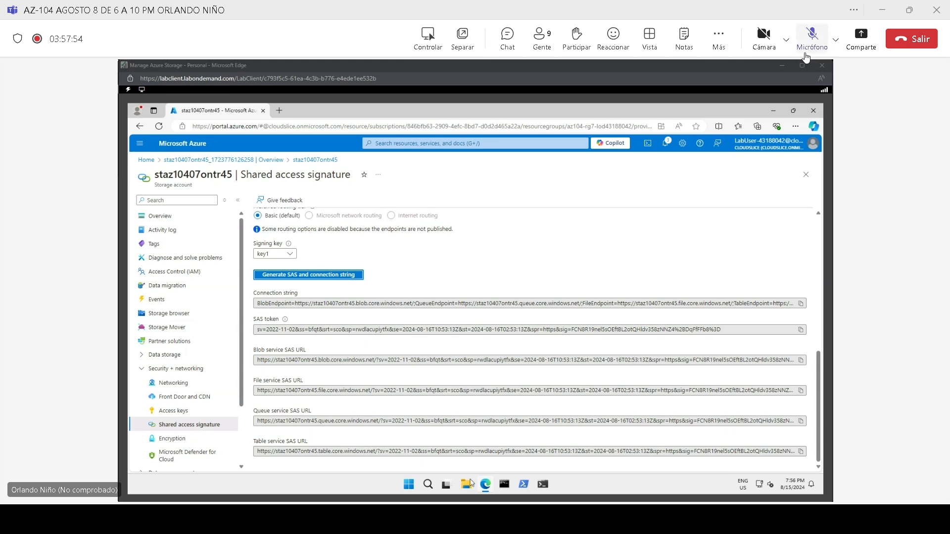
click(812, 33)
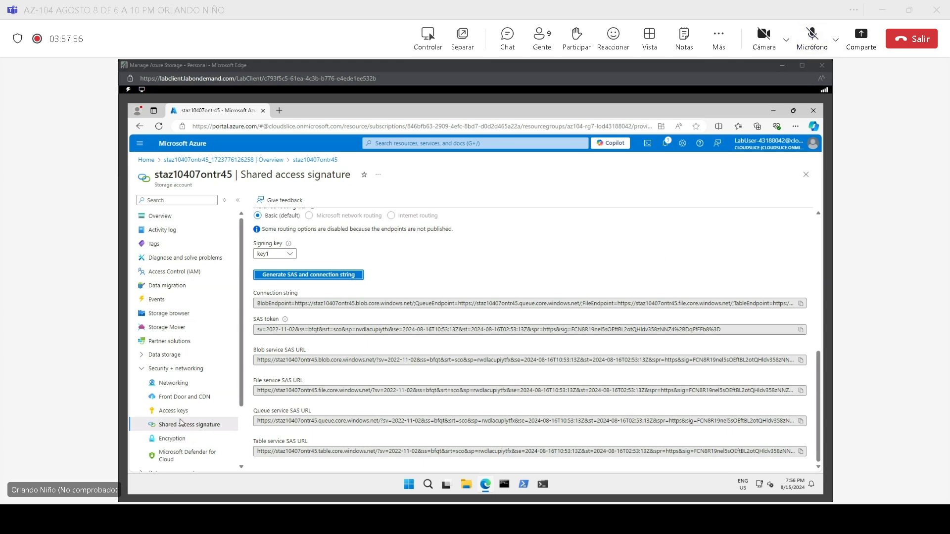